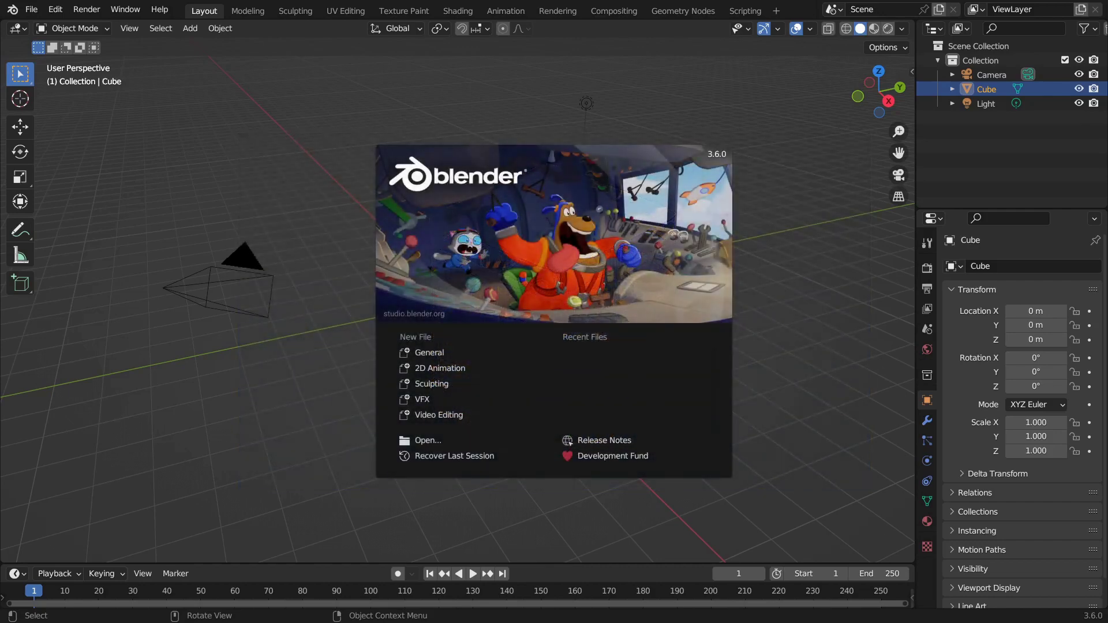
Step: Delete all default objects from the scene and add a new cube mesh
{"action": "left_click", "coordinate": [781, 345]}
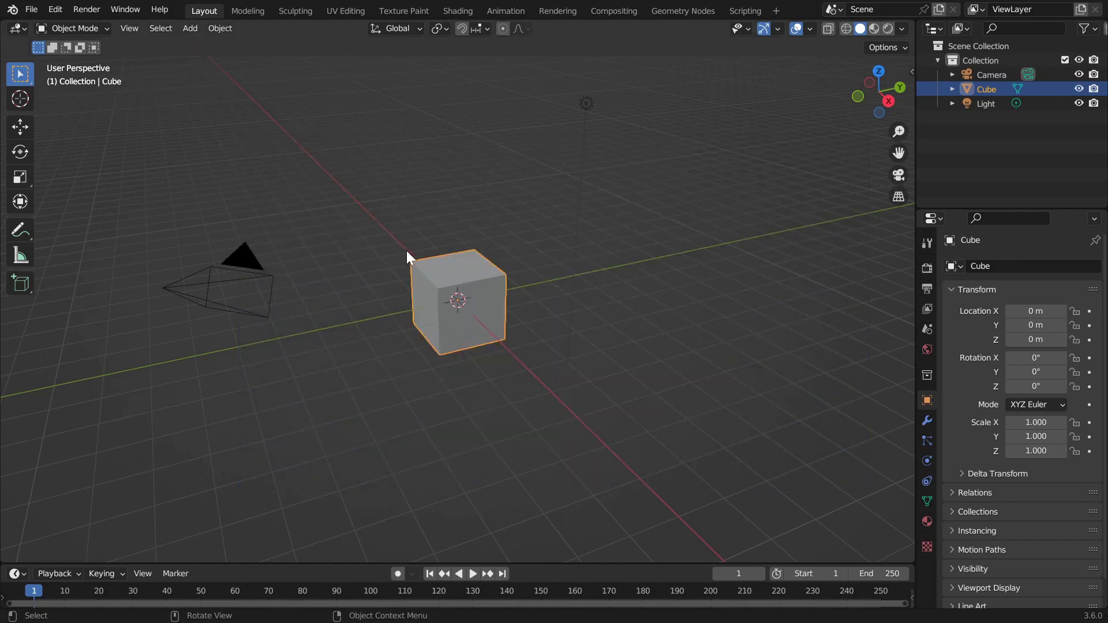
{"action": "key", "text": "a"}
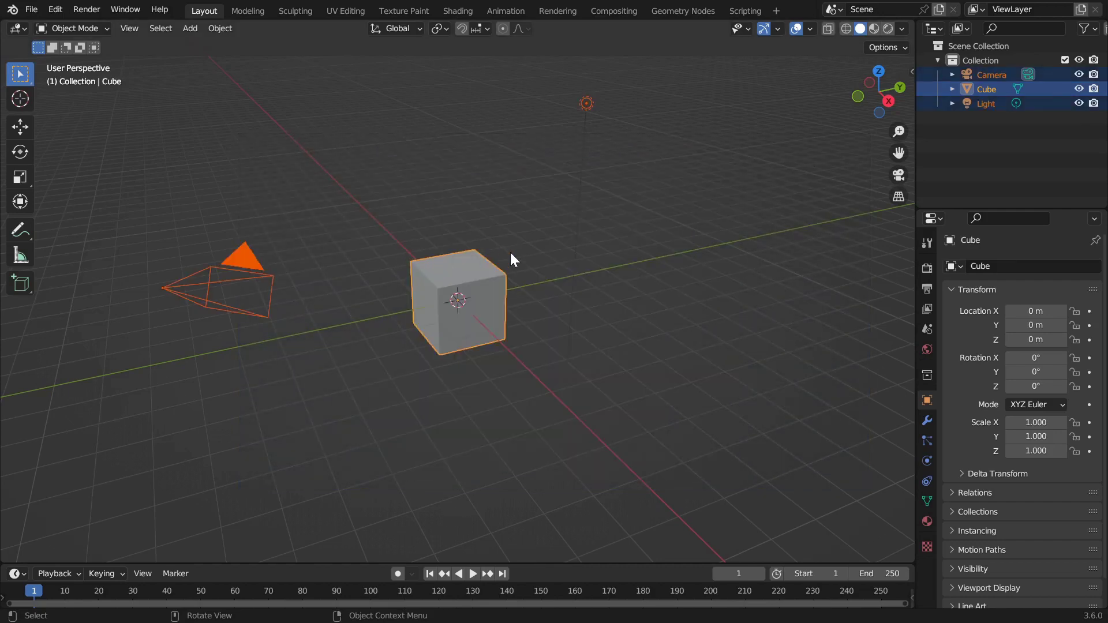
{"action": "key", "text": "x"}
{"action": "left_click", "coordinate": [510, 251]}
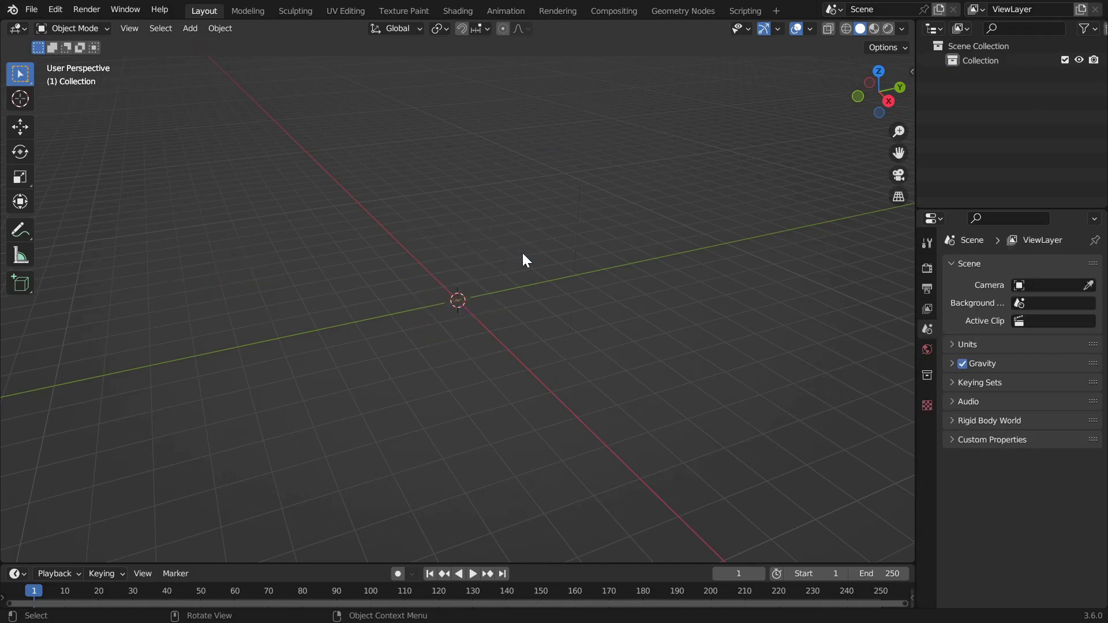
{"action": "key", "text": "shift+a"}
{"action": "left_click", "coordinate": [604, 263]}
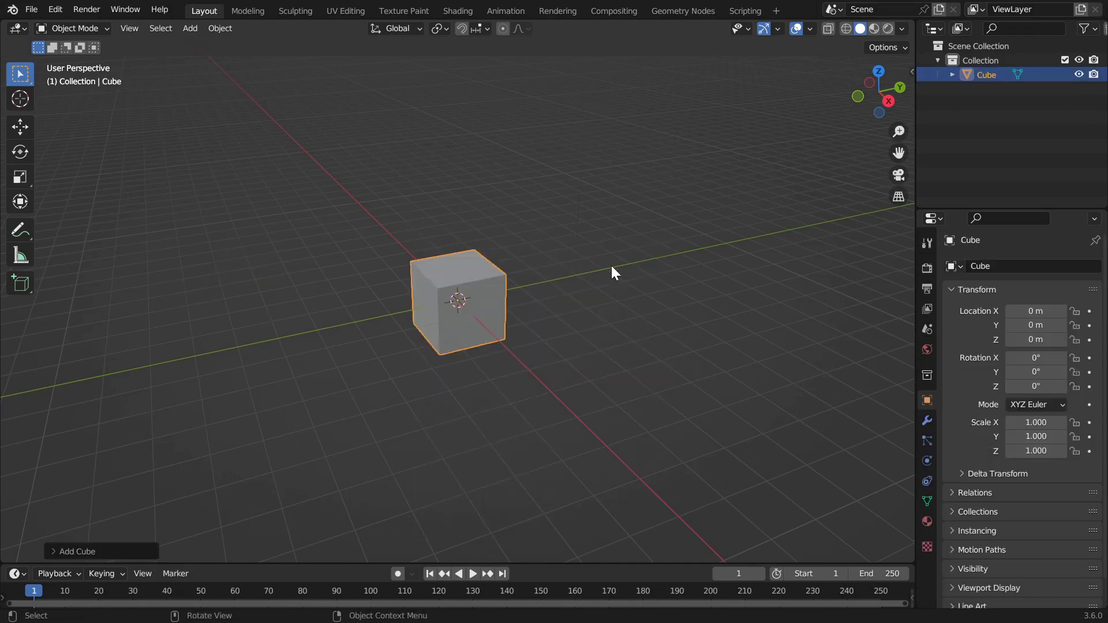
Step: Split the viewport, turn the new area into a Geometry Node Editor without its sidebar, and create a node tree for the cube
{"action": "left_click_drag", "start_coordinate": [915, 23], "coordinate": [378, 35]}
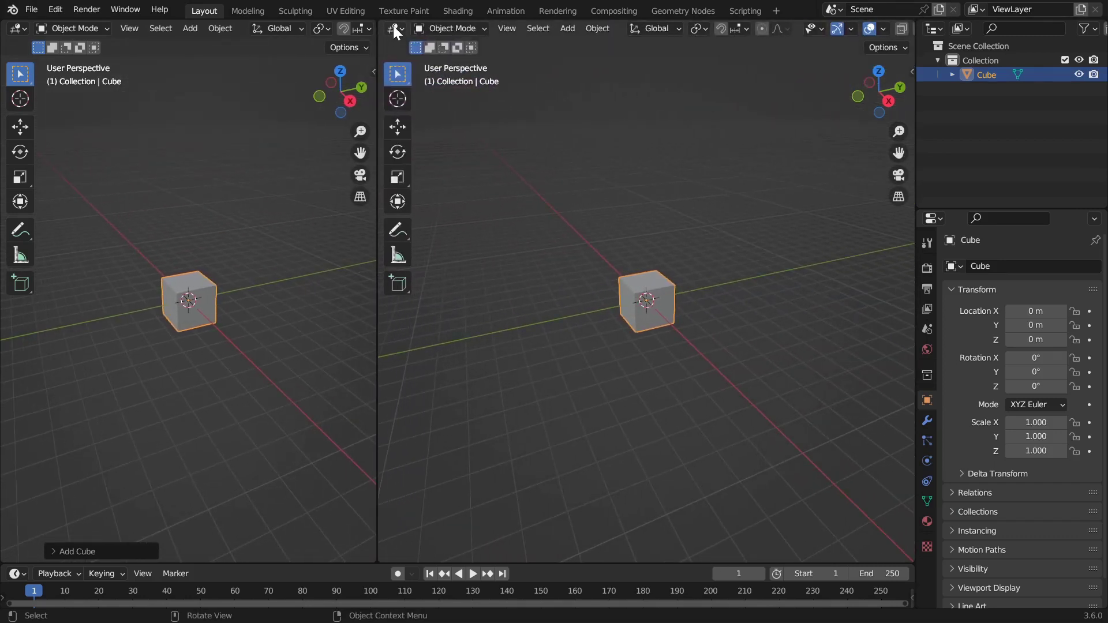
{"action": "left_click", "coordinate": [394, 27]}
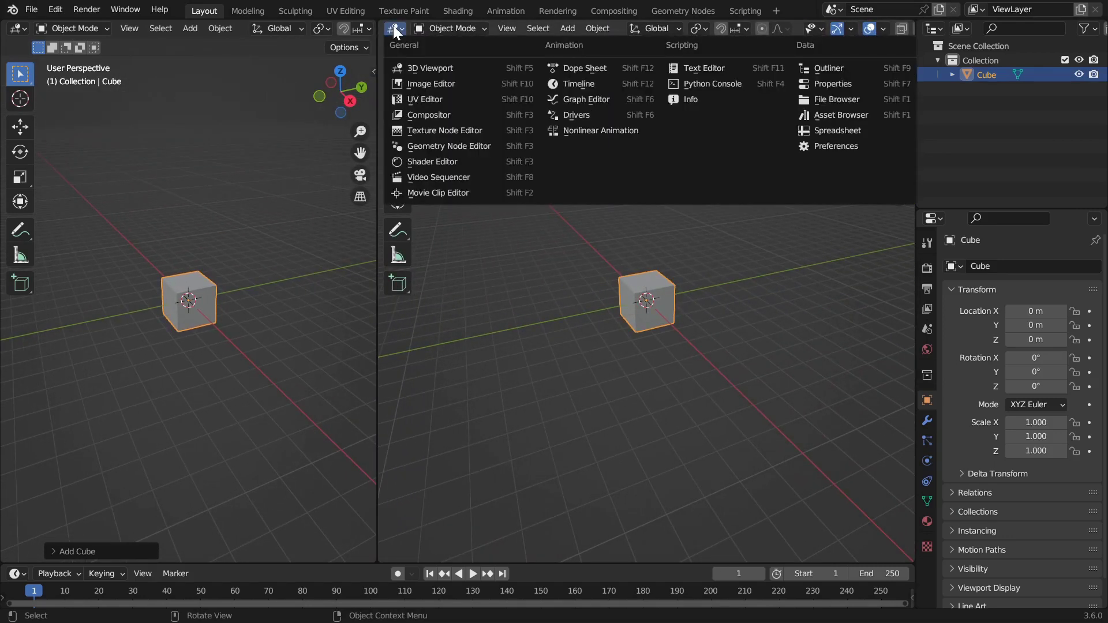
{"action": "left_click", "coordinate": [446, 146]}
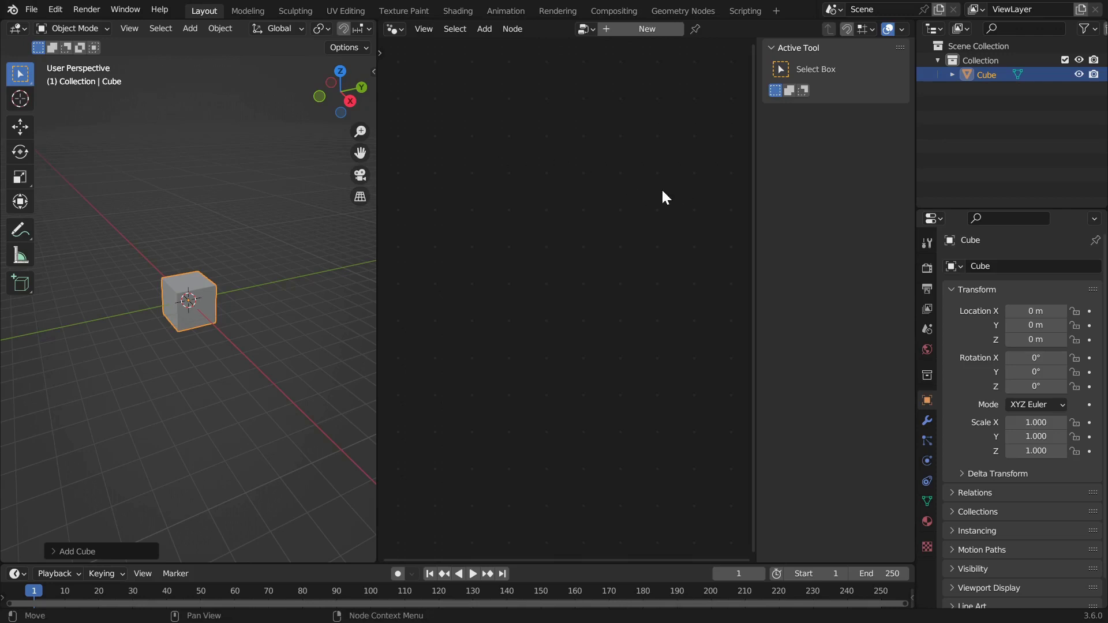
{"action": "left_click_drag", "start_coordinate": [752, 210], "coordinate": [837, 198]}
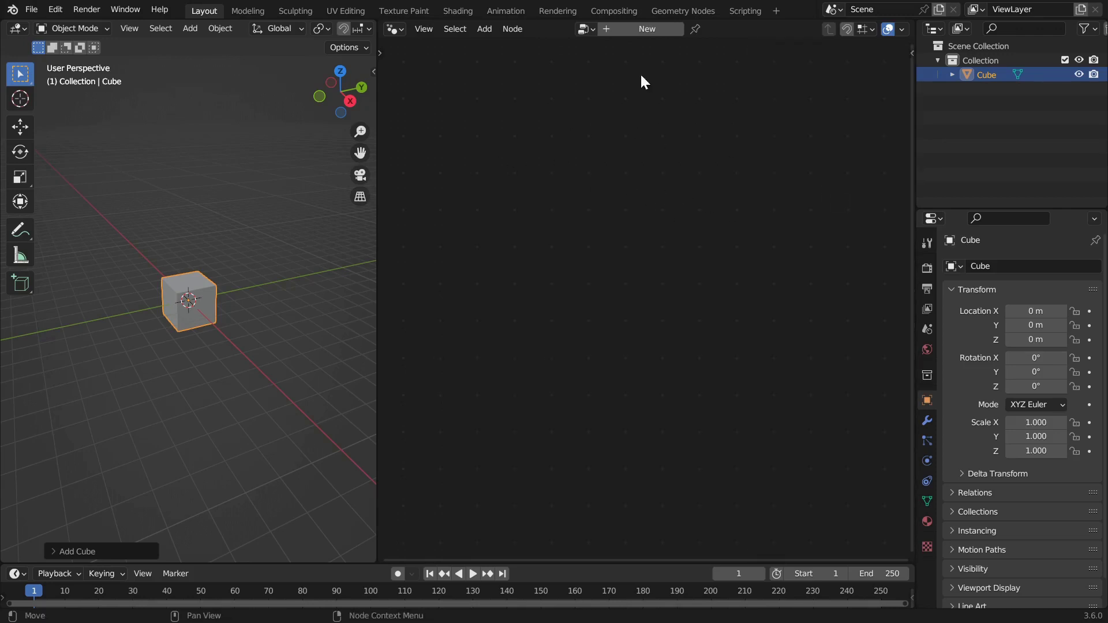
{"action": "left_click", "coordinate": [636, 27]}
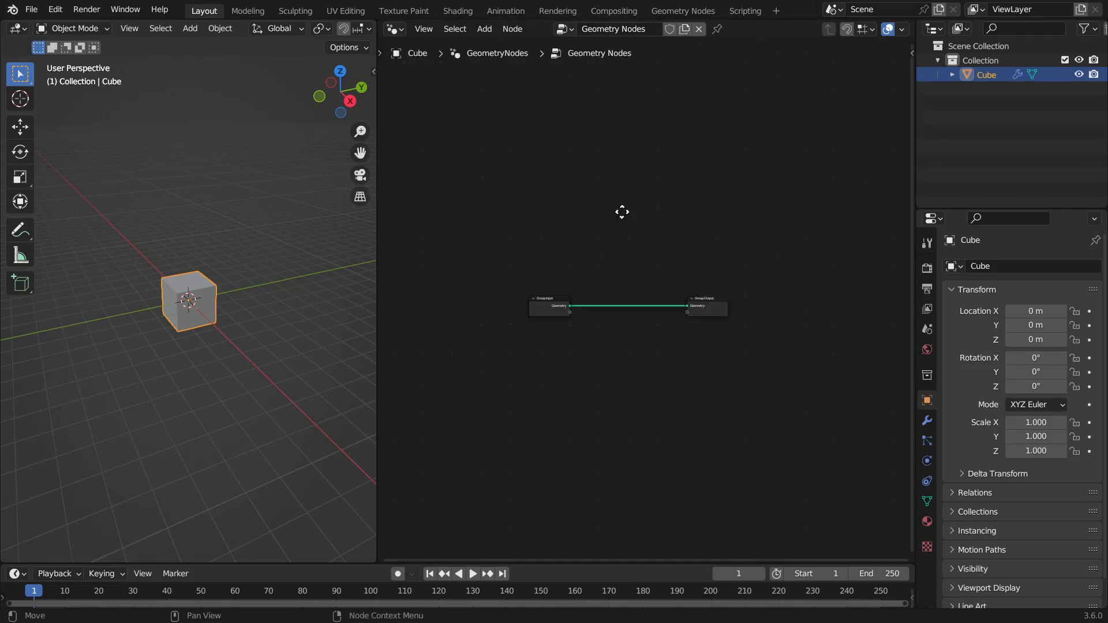
Step: Add a Mesh Line node below the link between Group Input and Group Output
{"action": "scroll", "coordinate": [609, 337], "scroll_direction": "up", "scroll_amount": 4}
{"action": "key", "text": "shift+a"}
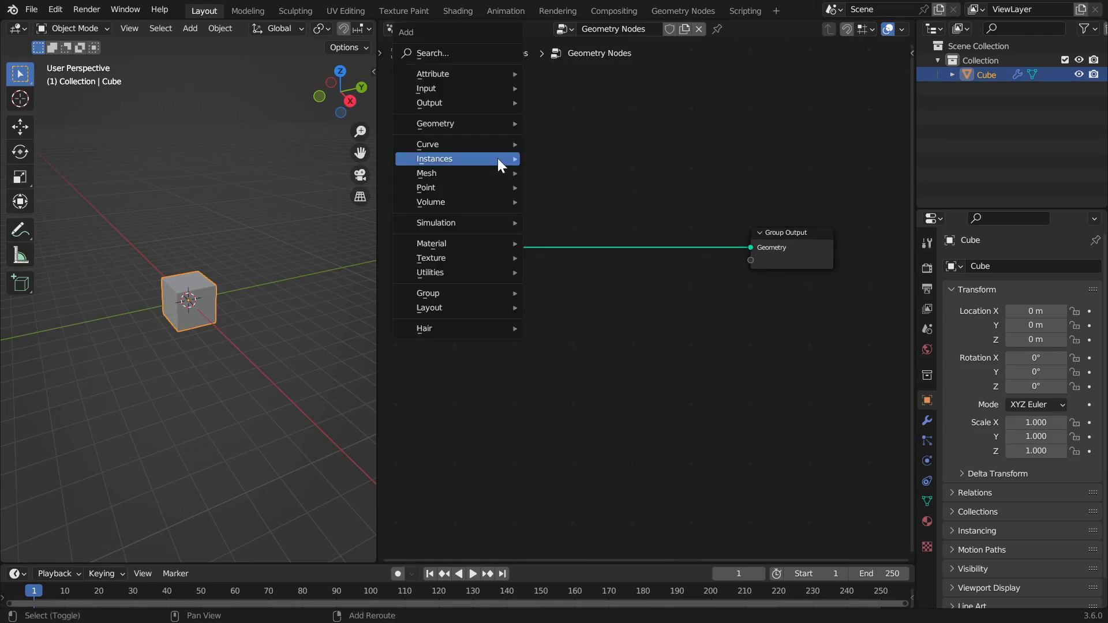
{"action": "mouse_move", "coordinate": [479, 172]}
{"action": "mouse_move", "coordinate": [598, 237]}
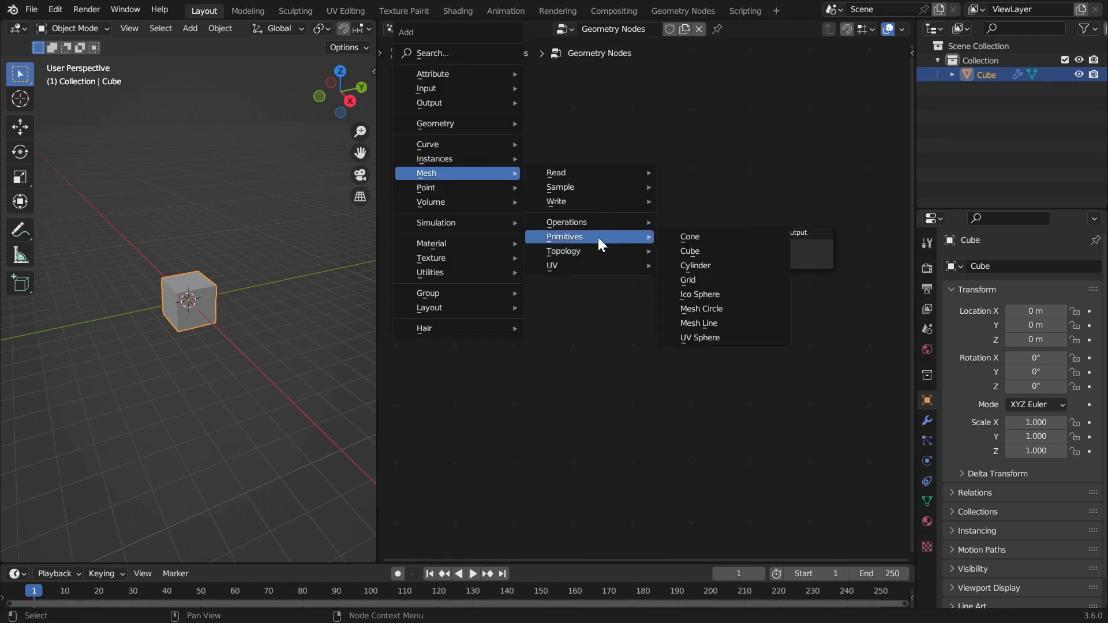
{"action": "left_click", "coordinate": [729, 321]}
{"action": "left_click", "coordinate": [566, 283]}
Step: Add an Instance on Points node above the Mesh Line node
{"action": "key", "text": "shift+a"}
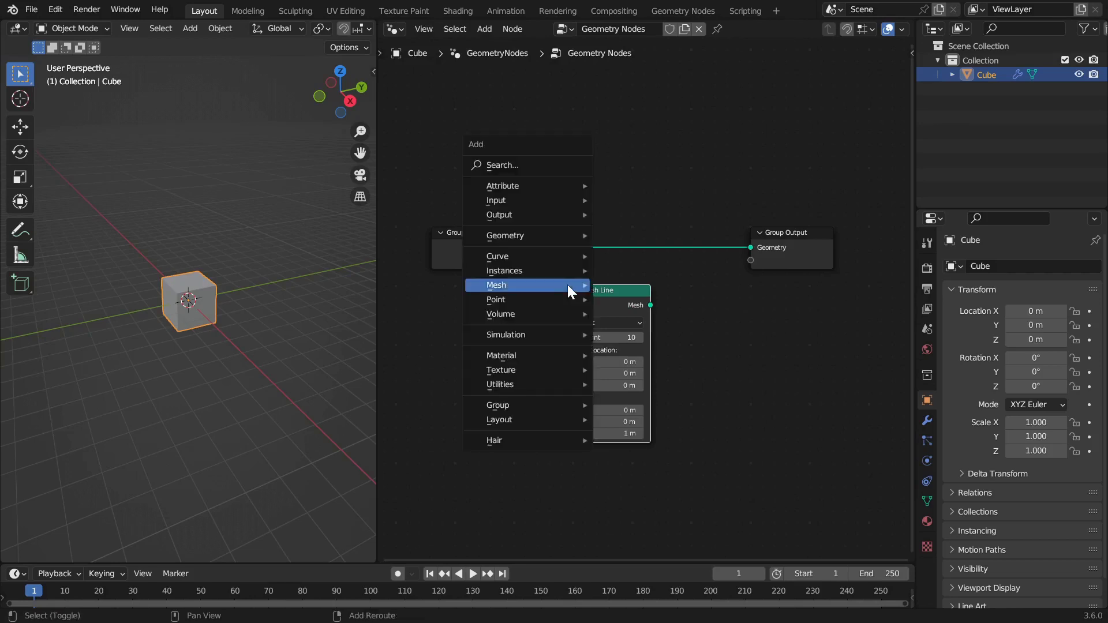
{"action": "mouse_move", "coordinate": [586, 270]}
{"action": "left_click", "coordinate": [657, 272]}
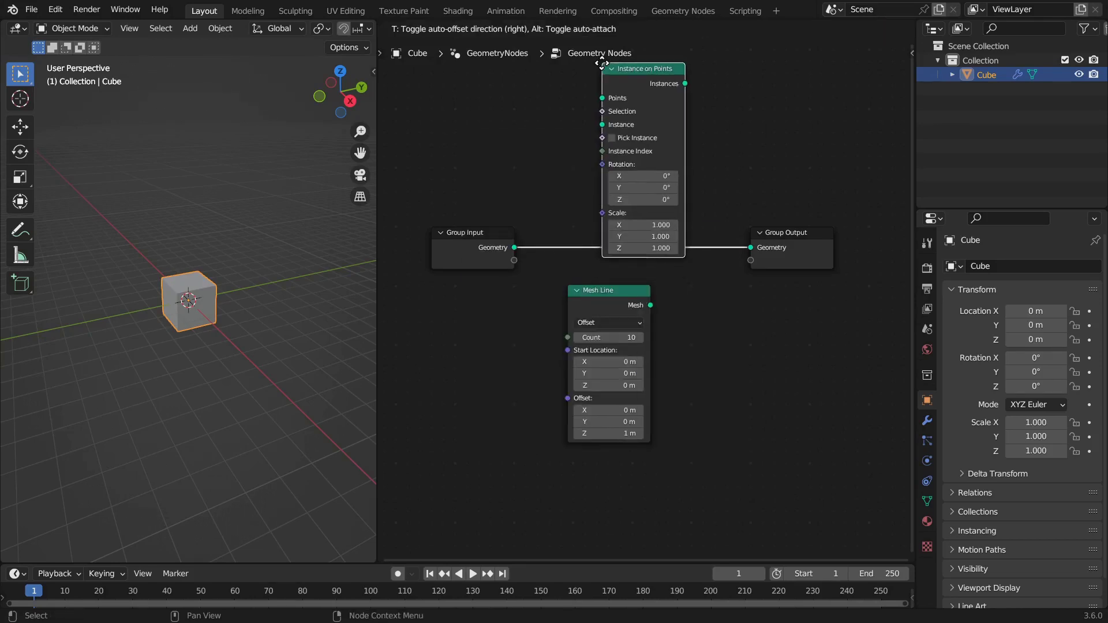
{"action": "left_click", "coordinate": [620, 74]}
Step: Connect Mesh Line to Points, the Group Input geometry to Instance, and Instances to the Group Output, arranging the nodes alongside each other
{"action": "left_click_drag", "start_coordinate": [512, 349], "coordinate": [621, 138]}
{"action": "left_click_drag", "start_coordinate": [663, 97], "coordinate": [685, 176]}
{"action": "mouse_move", "coordinate": [640, 400]}
{"action": "left_mouse_down"}
{"action": "mouse_move", "coordinate": [512, 154]}
{"action": "mouse_move", "coordinate": [643, 181]}
{"action": "mouse_move", "coordinate": [643, 190]}
{"action": "left_mouse_up"}
{"action": "middle_click_drag", "start_coordinate": [589, 210], "coordinate": [625, 186]}
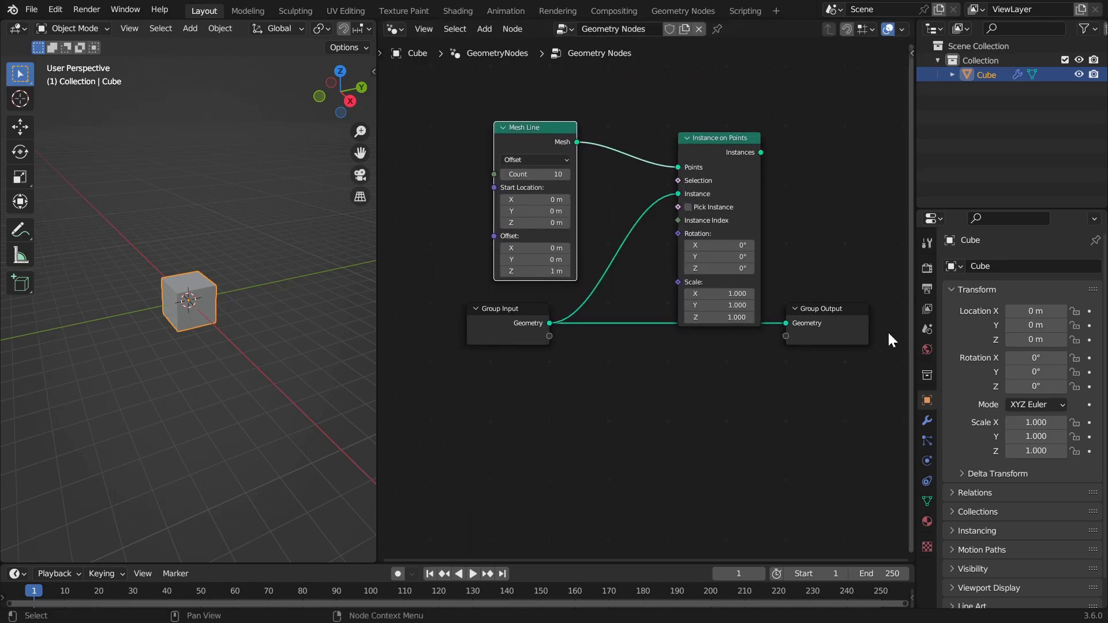
{"action": "left_click_drag", "start_coordinate": [761, 153], "coordinate": [786, 323]}
{"action": "left_click_drag", "start_coordinate": [831, 307], "coordinate": [865, 250]}
{"action": "scroll", "coordinate": [144, 265], "scroll_direction": "down", "scroll_amount": 2}
{"action": "scroll", "coordinate": [178, 379], "scroll_direction": "up", "scroll_amount": 3}
{"action": "middle_click_drag", "start_coordinate": [171, 274], "coordinate": [188, 345], "text": "shift"}
{"action": "middle_click_drag", "start_coordinate": [191, 345], "coordinate": [195, 290], "text": "shift"}
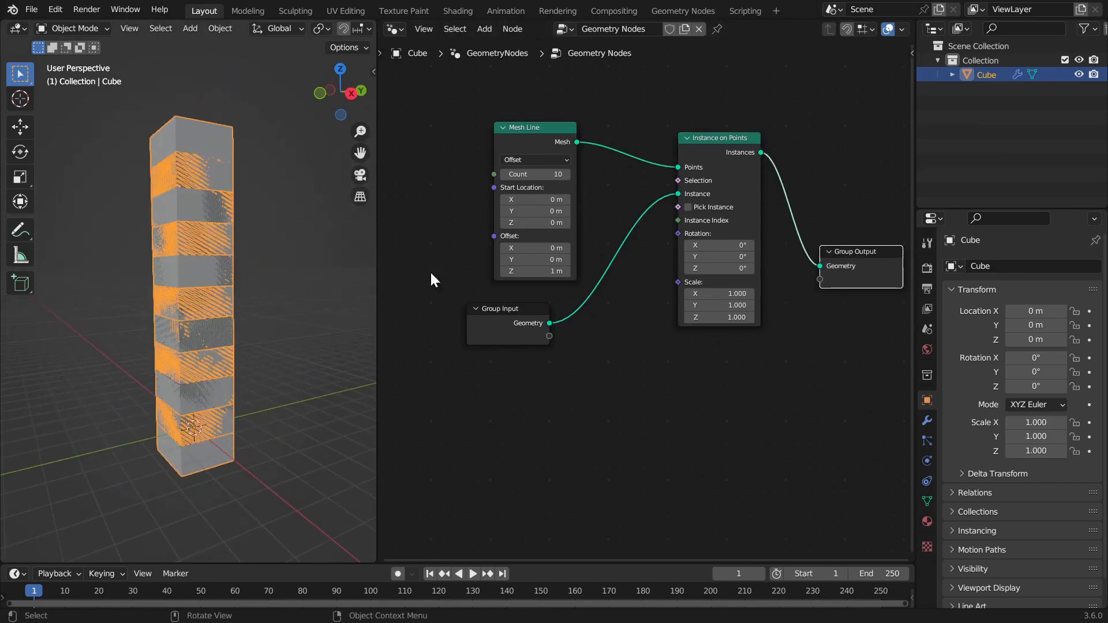
Step: Switch the Mesh Line to End Points mode, set its start location Z to -1 m, and move Group Input clear below it
{"action": "left_click", "coordinate": [536, 160]}
{"action": "left_click", "coordinate": [532, 181]}
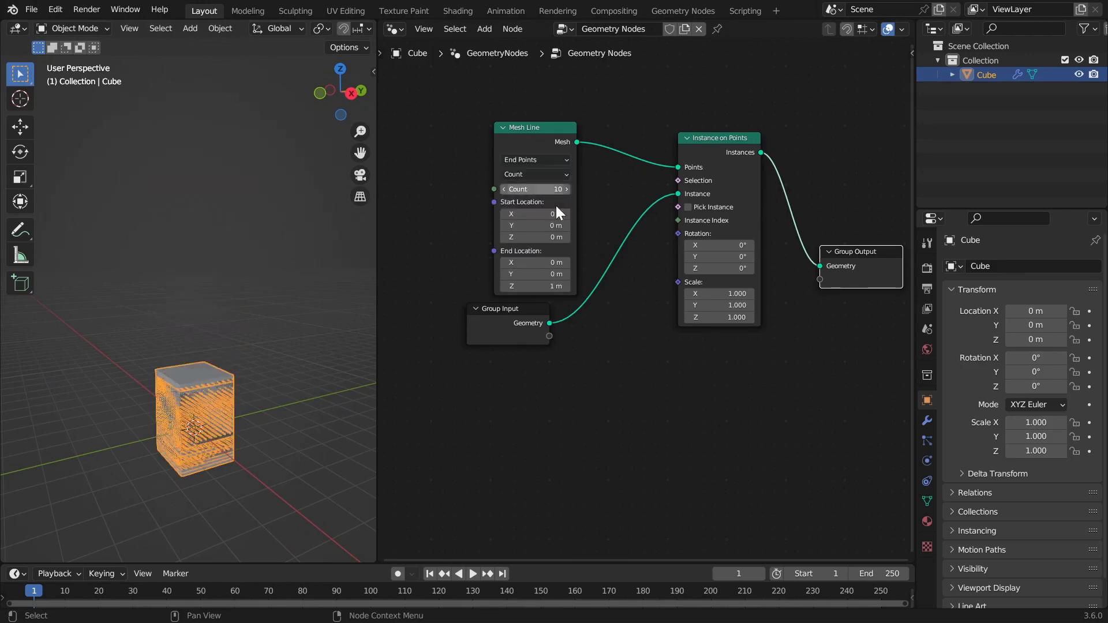
{"action": "middle_click_drag", "start_coordinate": [603, 215], "coordinate": [614, 165]}
{"action": "left_click", "coordinate": [545, 184]}
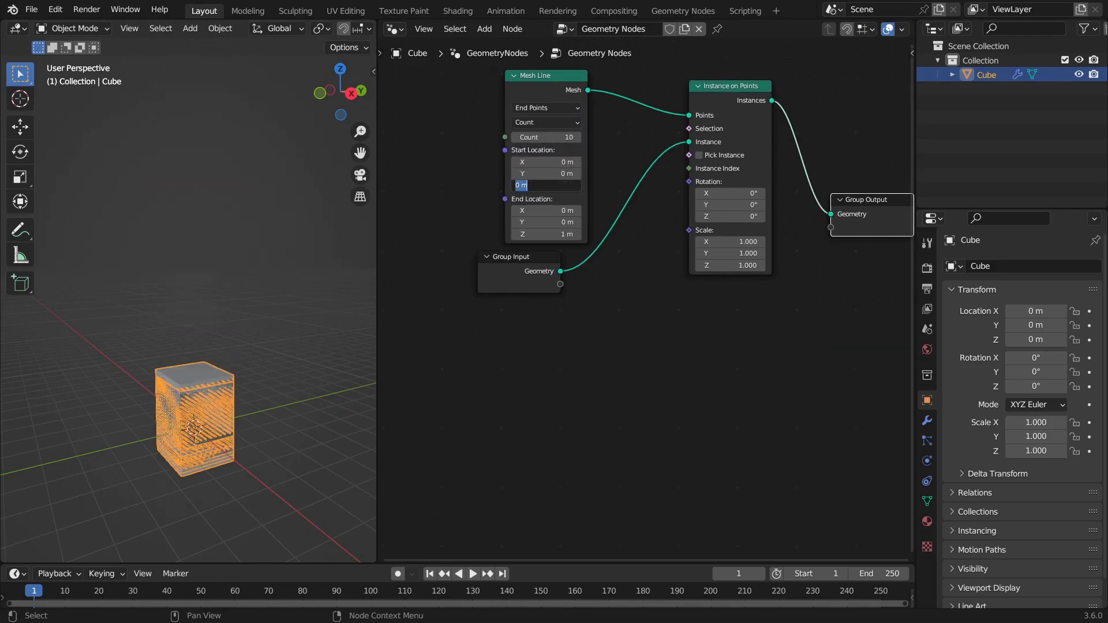
{"action": "type", "text": "-1"}
{"action": "key", "text": "Return"}
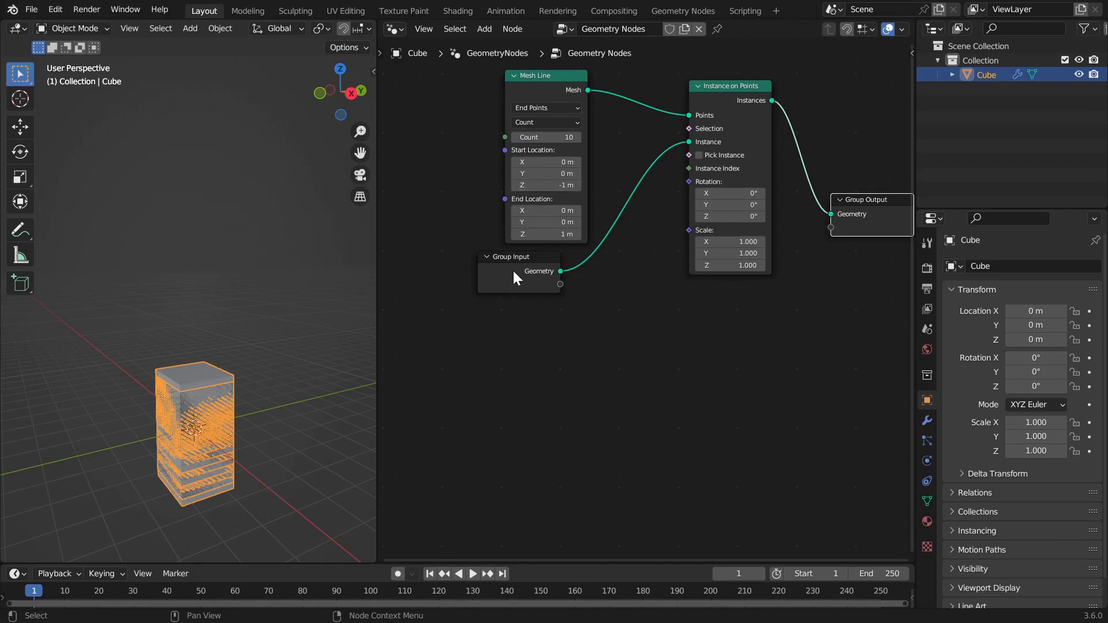
{"action": "left_click_drag", "start_coordinate": [512, 269], "coordinate": [522, 307]}
Step: Flatten the cube mesh along Z in Edit Mode until the stacked instances become thin separate slabs
{"action": "middle_click_drag", "start_coordinate": [211, 366], "coordinate": [196, 280]}
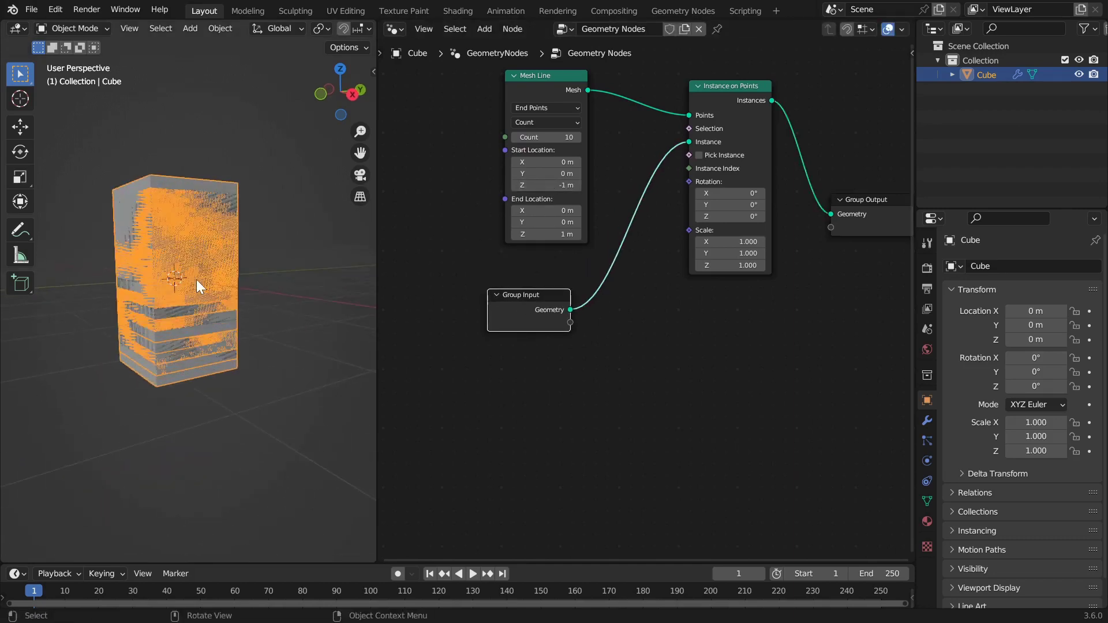
{"action": "key", "text": "Tab"}
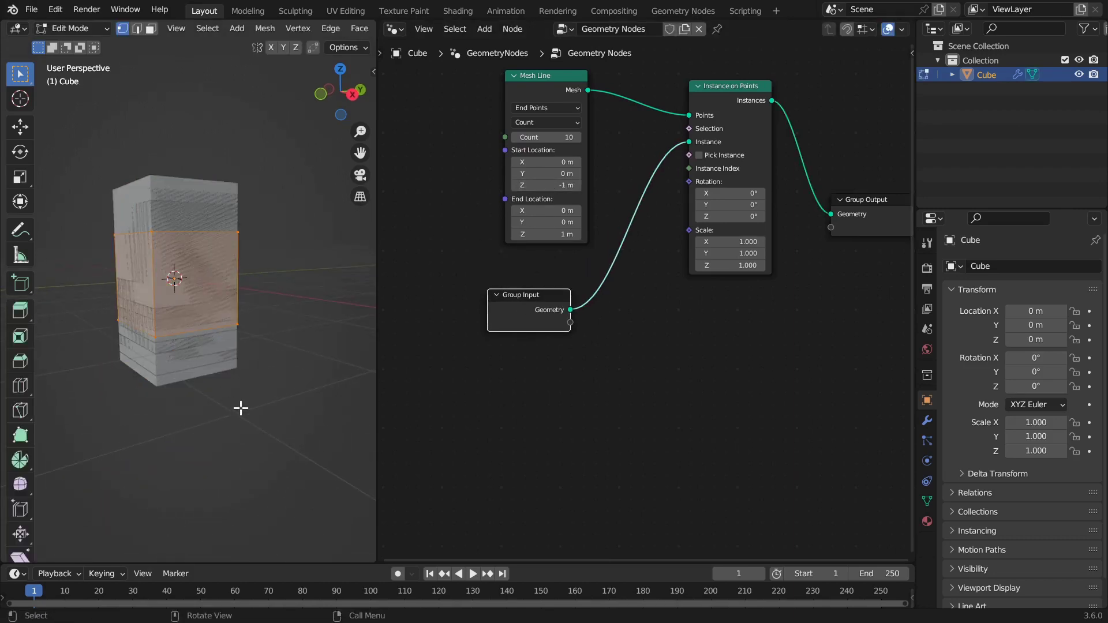
{"action": "key", "text": "s"}
{"action": "key", "text": "z"}
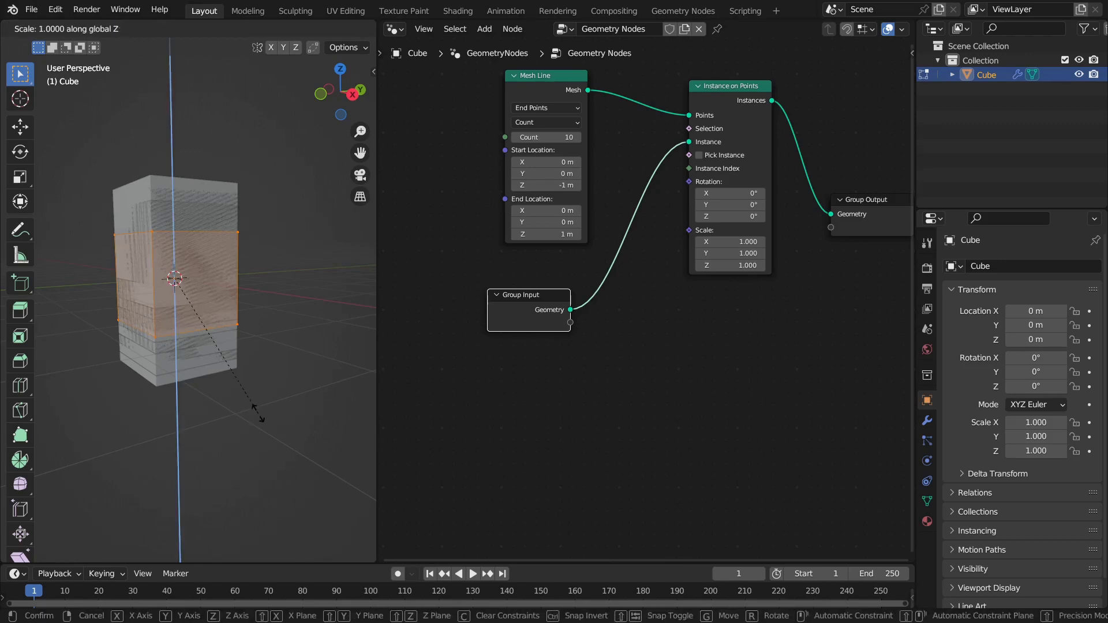
{"action": "left_click", "coordinate": [176, 282]}
{"action": "scroll", "coordinate": [239, 325], "scroll_direction": "up", "scroll_amount": 3}
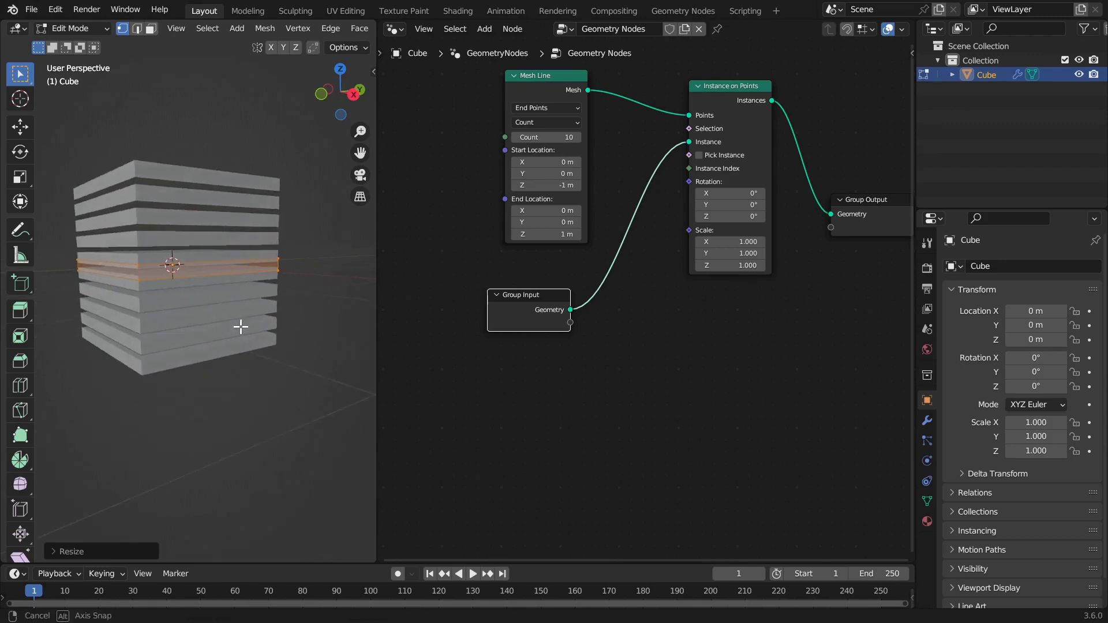
Step: Thicken the slab mesh by about 1.25 along Z to narrow the gaps between instances, and return to Object Mode
{"action": "key", "text": "s"}
{"action": "key", "text": "z"}
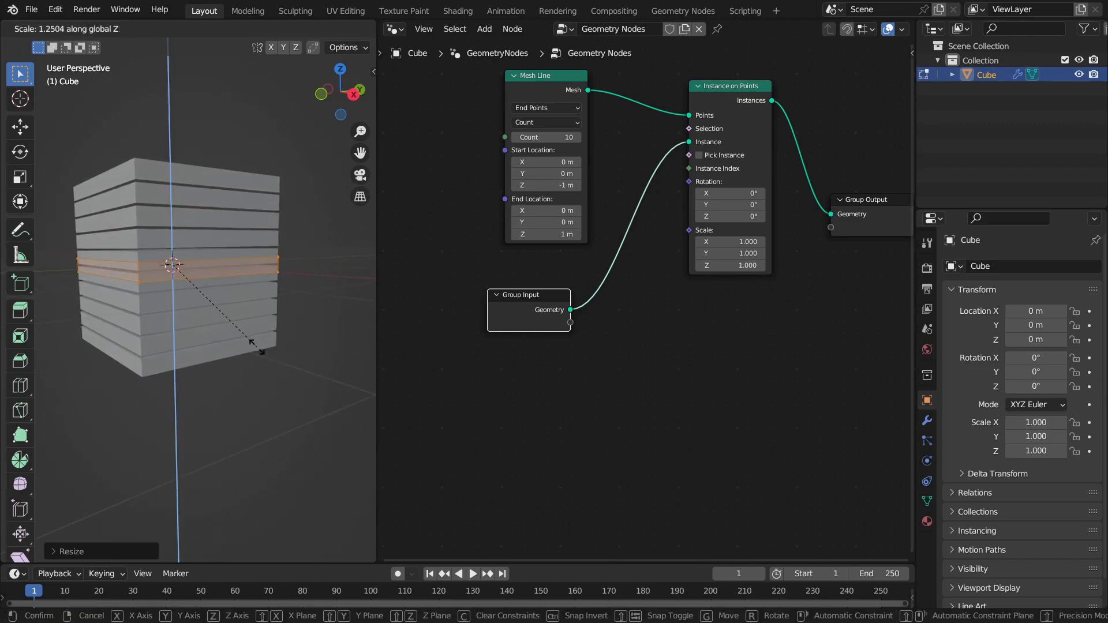
{"action": "left_click", "coordinate": [257, 347]}
{"action": "key", "text": "Tab"}
{"action": "scroll", "coordinate": [245, 315], "scroll_direction": "down", "scroll_amount": 1}
{"action": "middle_click_drag", "start_coordinate": [195, 316], "coordinate": [207, 346]}
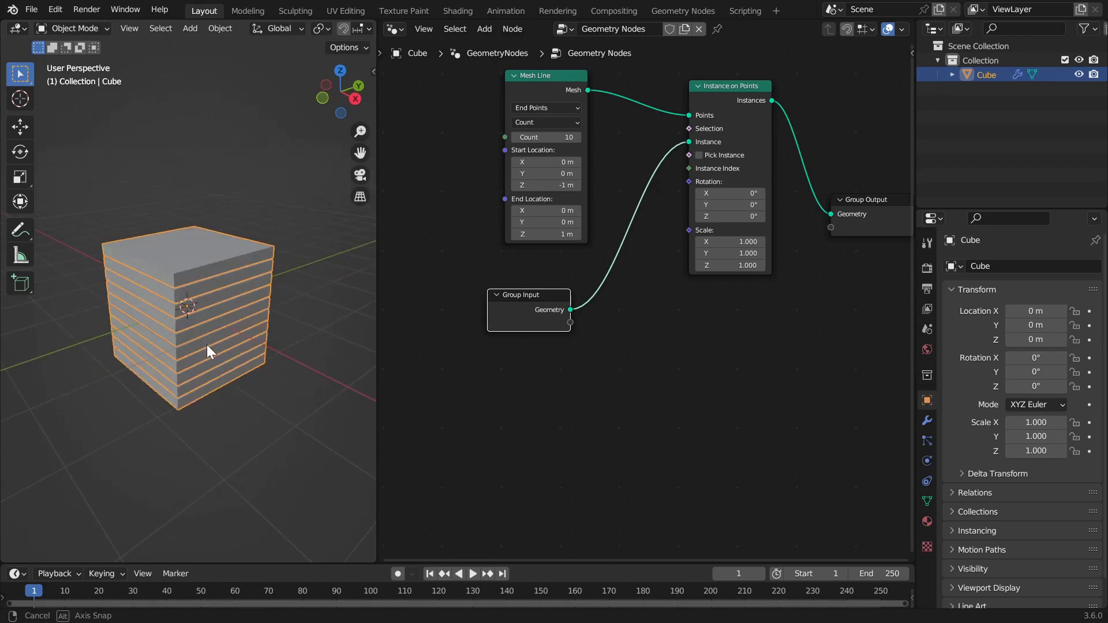
Step: Set the Mesh Line node's count to 6
{"action": "left_click", "coordinate": [545, 137]}
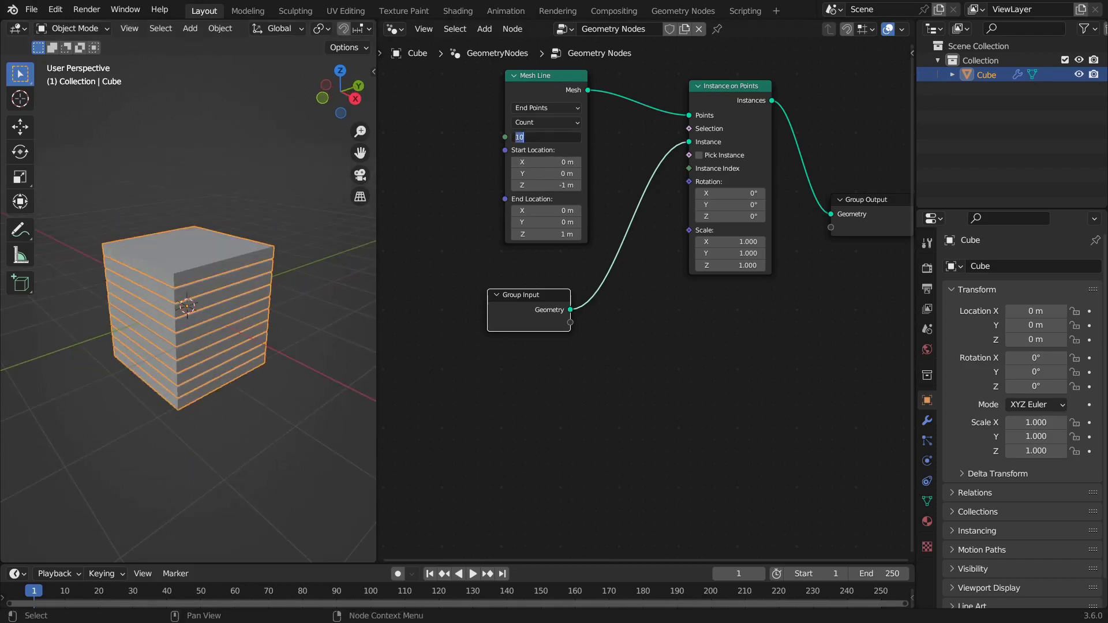
{"action": "type", "text": "6"}
{"action": "key", "text": "Return"}
Step: Scale the slab mesh by about 1.87 along Z in Edit Mode to leave only thin gaps, and return to Object Mode
{"action": "middle_click_drag", "start_coordinate": [196, 369], "coordinate": [228, 309]}
{"action": "key", "text": "Tab"}
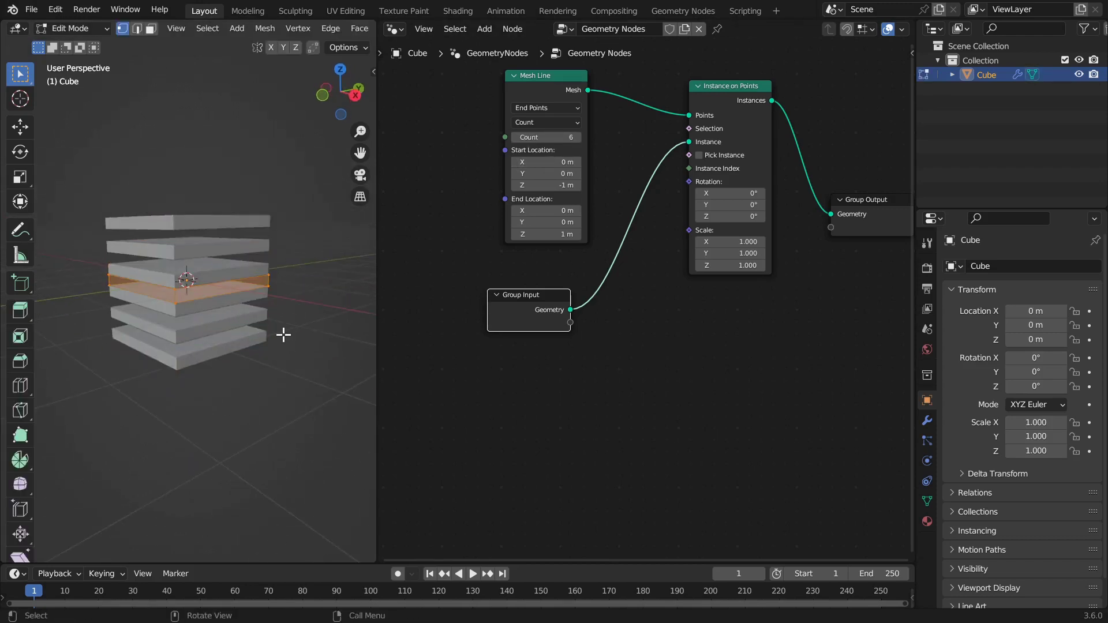
{"action": "key", "text": "s"}
{"action": "key", "text": "z"}
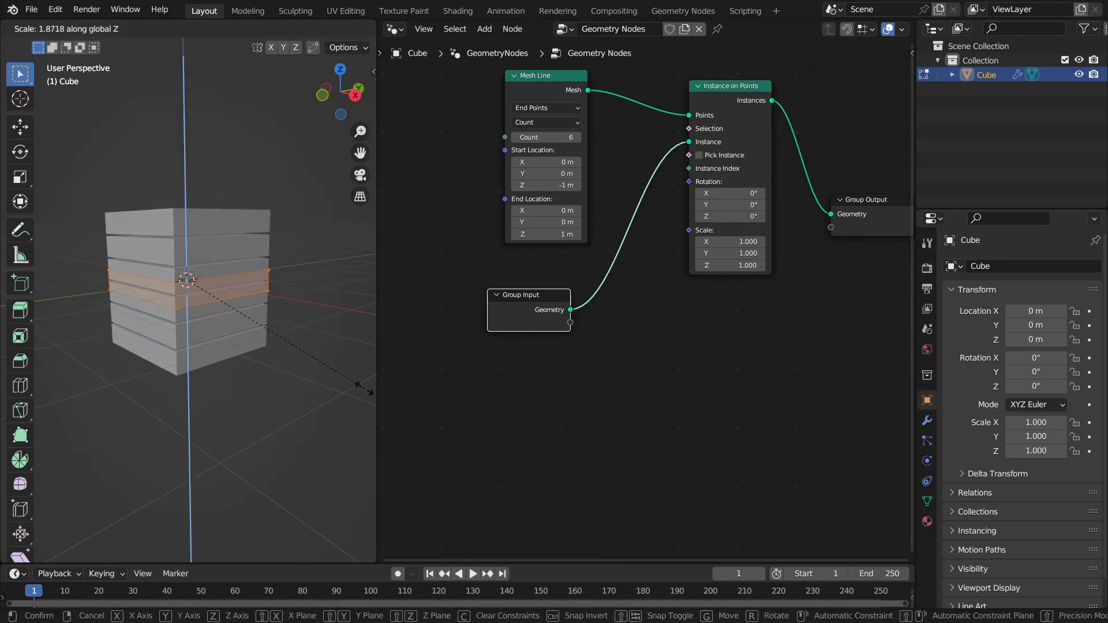
{"action": "left_click", "coordinate": [364, 388]}
{"action": "key", "text": "Tab"}
Step: Add an Index node below the Group Input node
{"action": "left_click", "coordinate": [553, 336]}
{"action": "scroll", "coordinate": [520, 317], "scroll_direction": "down", "scroll_amount": 1}
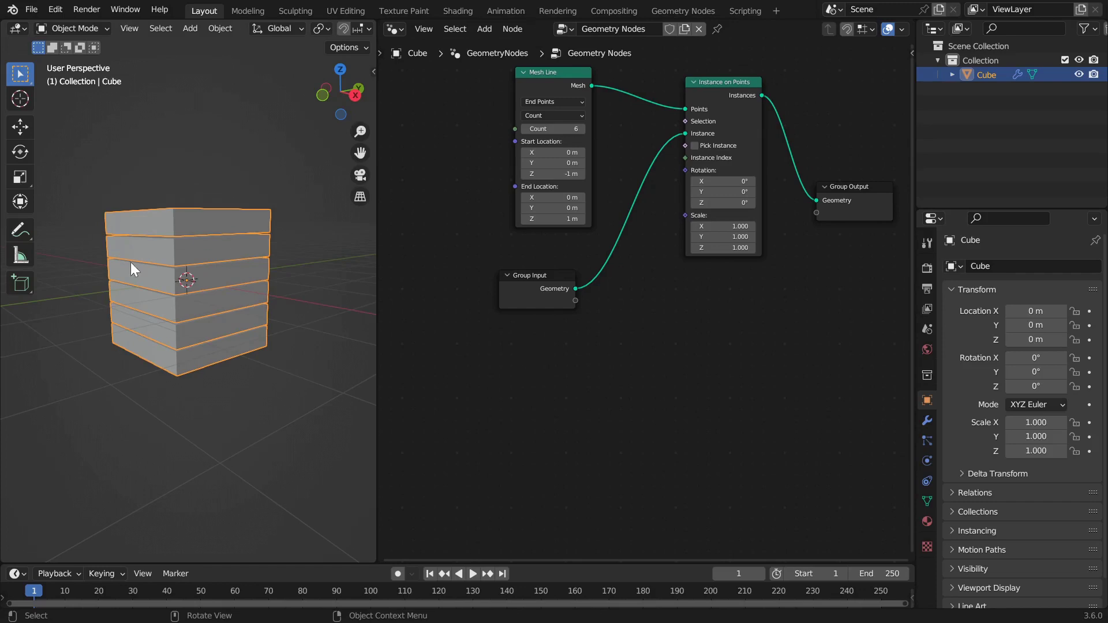
{"action": "middle_click_drag", "start_coordinate": [776, 366], "coordinate": [830, 345]}
{"action": "left_click_drag", "start_coordinate": [585, 266], "coordinate": [585, 247]}
{"action": "middle_click_drag", "start_coordinate": [715, 287], "coordinate": [716, 272]}
{"action": "key", "text": "shift+a"}
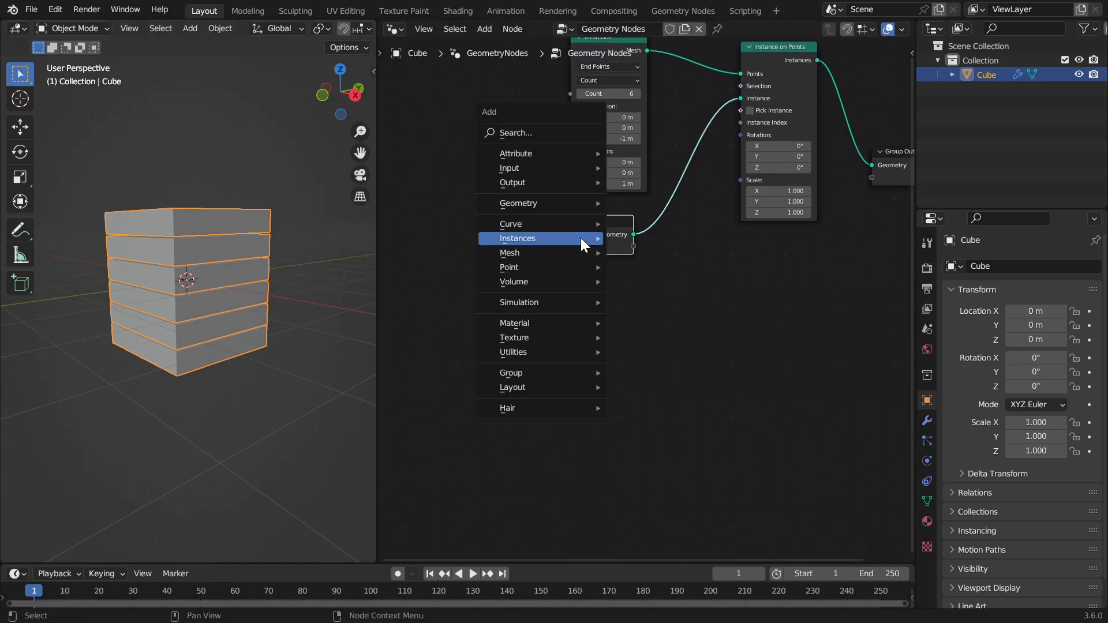
{"action": "mouse_move", "coordinate": [547, 205]}
{"action": "mouse_move", "coordinate": [640, 204]}
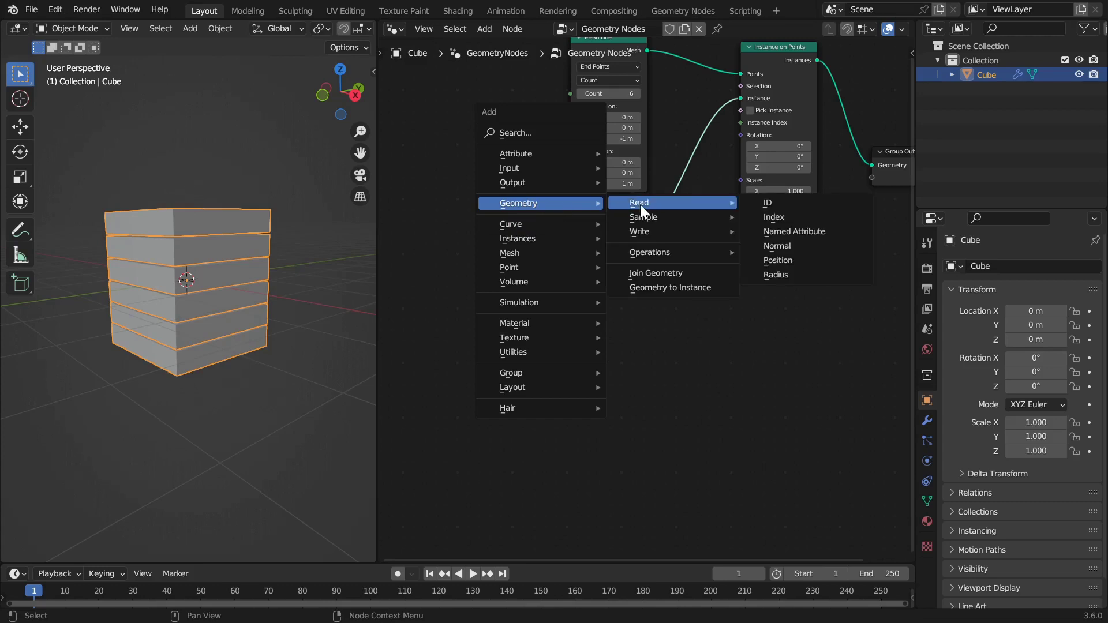
{"action": "left_click", "coordinate": [801, 217]}
{"action": "left_click", "coordinate": [545, 296]}
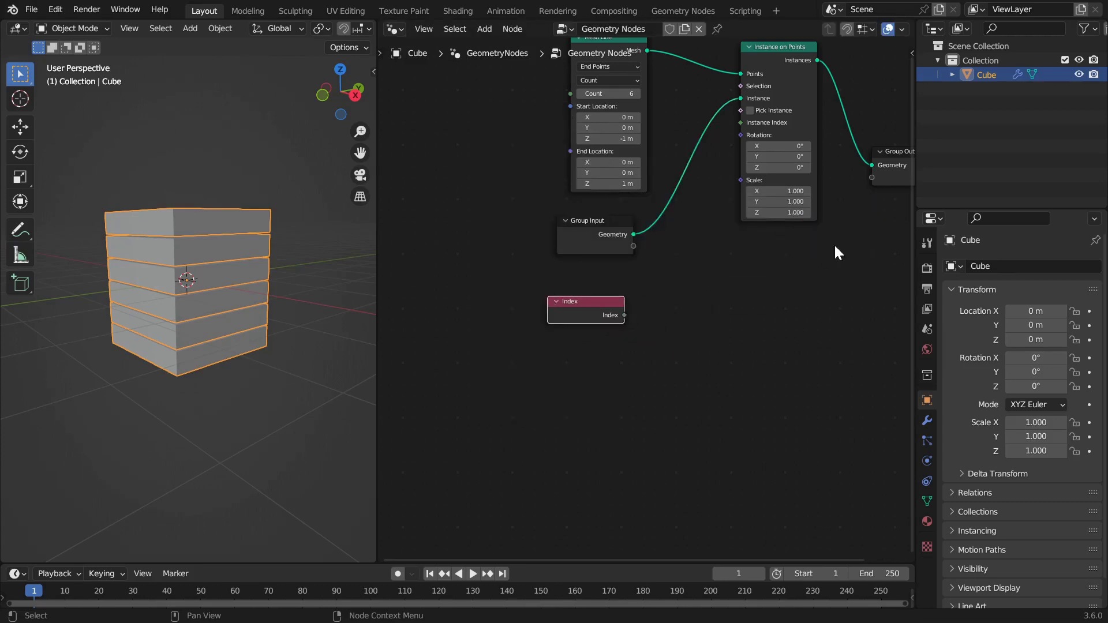
Step: Spread the node layout out by moving Group Output and Instance on Points farther from the input nodes
{"action": "middle_click_drag", "start_coordinate": [834, 245], "coordinate": [778, 281]}
{"action": "left_click_drag", "start_coordinate": [844, 192], "coordinate": [874, 156]}
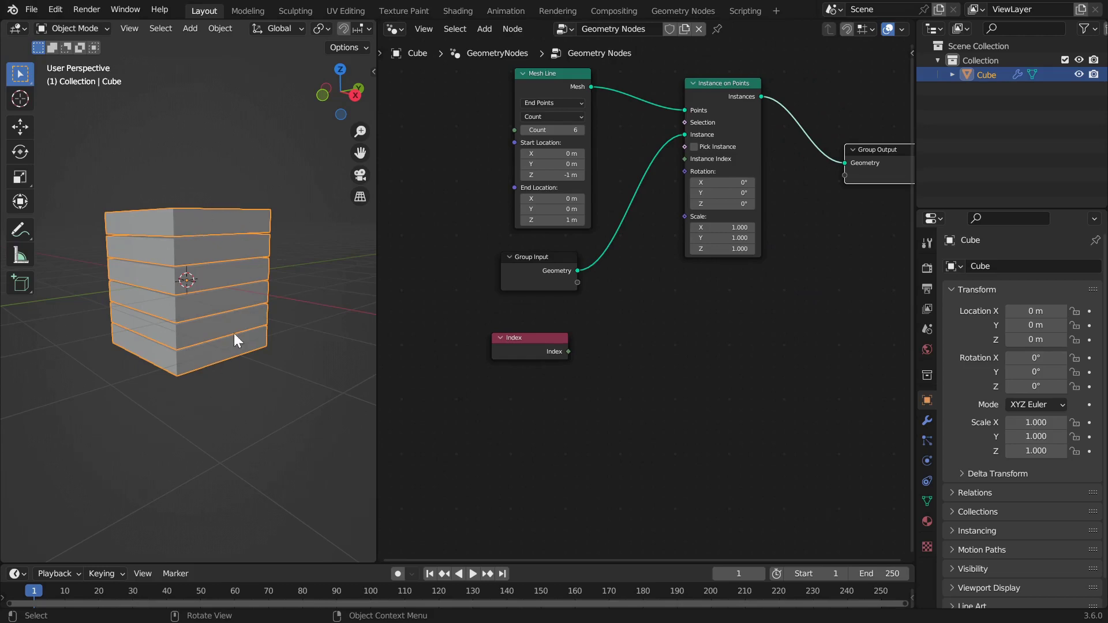
{"action": "left_click_drag", "start_coordinate": [524, 341], "coordinate": [536, 323]}
{"action": "middle_click_drag", "start_coordinate": [799, 274], "coordinate": [717, 268]}
{"action": "left_click_drag", "start_coordinate": [814, 149], "coordinate": [935, 130]}
{"action": "left_click_drag", "start_coordinate": [629, 72], "coordinate": [730, 138]}
Step: Try out a Z rotation on the Instance on Points node and reset it to 0°
{"action": "mouse_move", "coordinate": [710, 239]}
{"action": "left_mouse_down"}
{"action": "mouse_move", "coordinate": [729, 239]}
{"action": "mouse_move", "coordinate": [703, 242]}
{"action": "left_mouse_up"}
{"action": "left_click", "coordinate": [703, 241]}
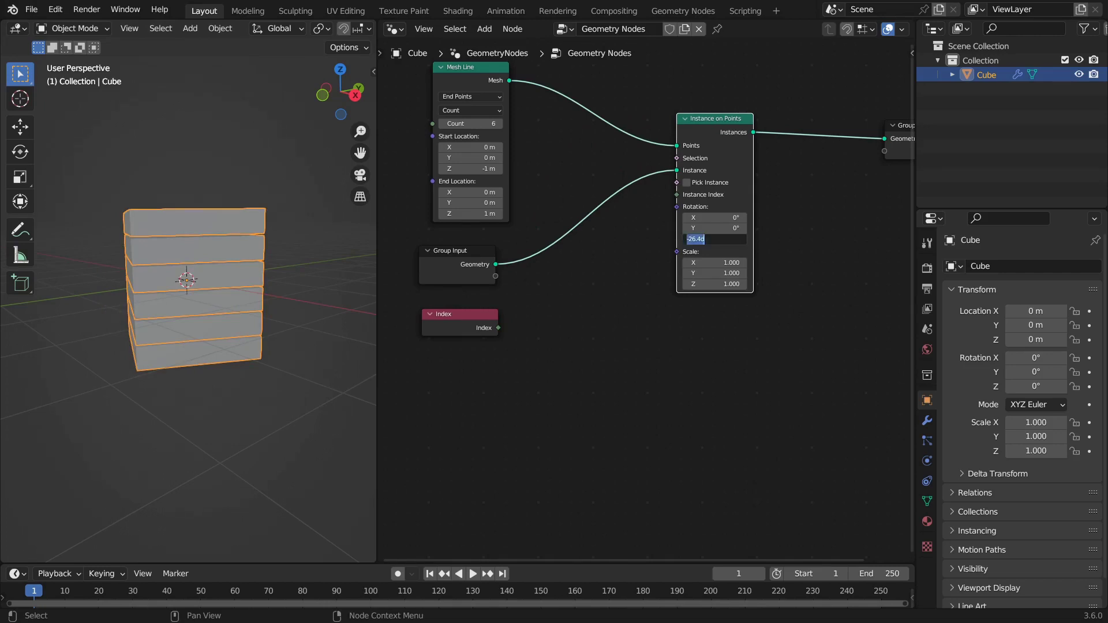
{"action": "type", "text": "0"}
{"action": "key", "text": "Return"}
Step: Add a Combine XYZ node and wire Index through its Z input into the Rotation of Instance on Points
{"action": "middle_click_drag", "start_coordinate": [536, 303], "coordinate": [552, 279]}
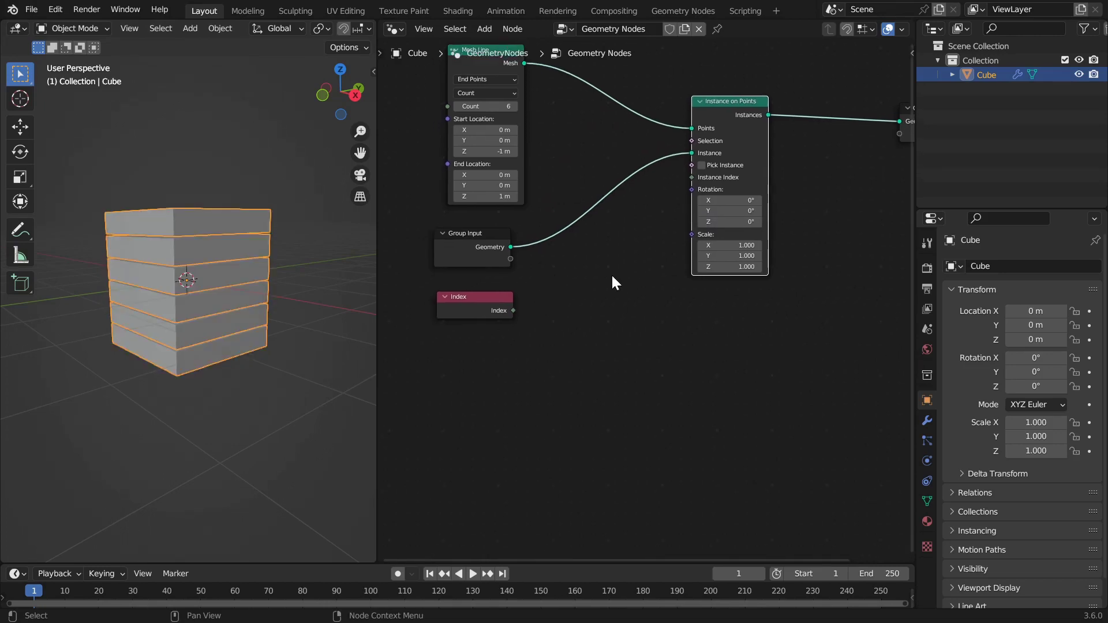
{"action": "left_click", "coordinate": [611, 274]}
{"action": "key", "text": "shift+a"}
{"action": "mouse_move", "coordinate": [610, 275]}
{"action": "mouse_move", "coordinate": [688, 306]}
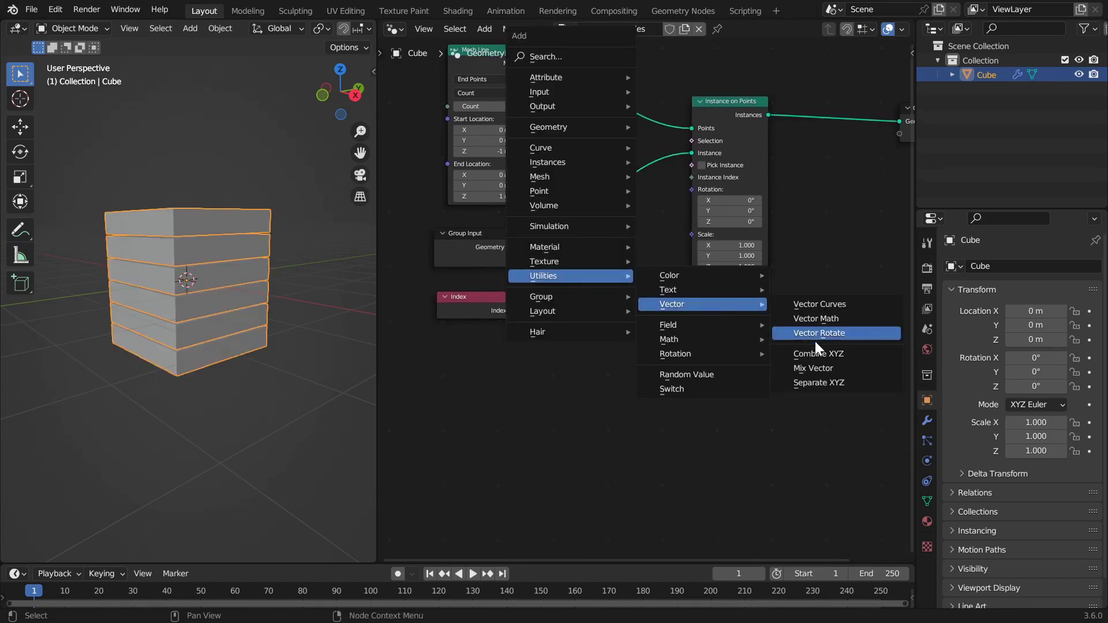
{"action": "left_click", "coordinate": [826, 359]}
{"action": "left_click", "coordinate": [581, 313]}
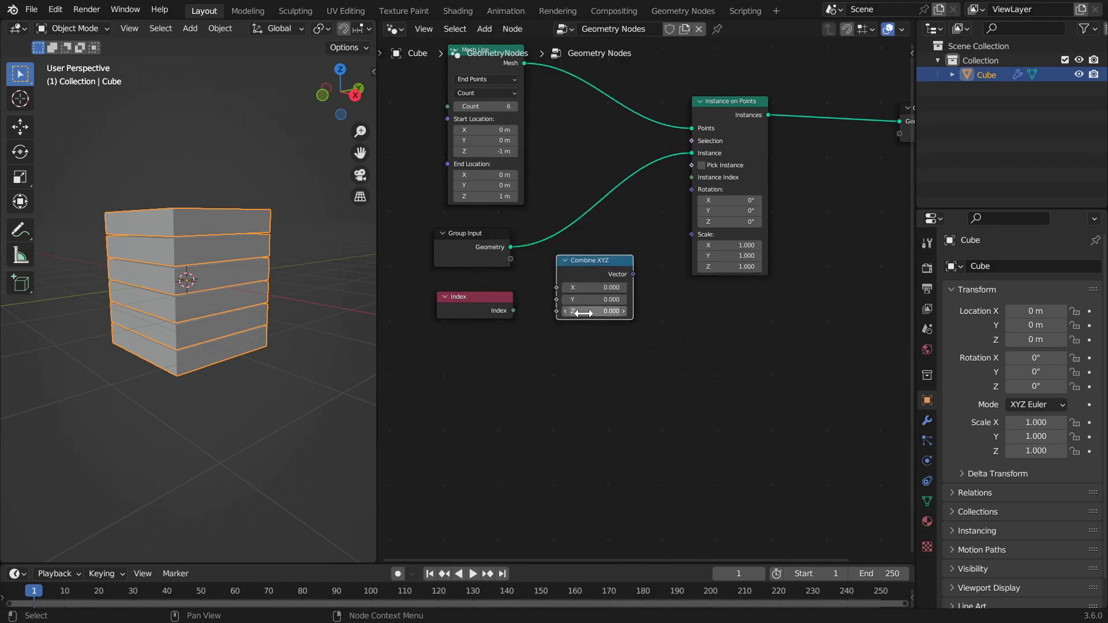
{"action": "left_click_drag", "start_coordinate": [503, 307], "coordinate": [556, 310]}
{"action": "left_click_drag", "start_coordinate": [632, 274], "coordinate": [691, 189]}
Step: Move the Index and Combine XYZ nodes lower and farther apart to leave room between them
{"action": "middle_click_drag", "start_coordinate": [579, 351], "coordinate": [712, 301]}
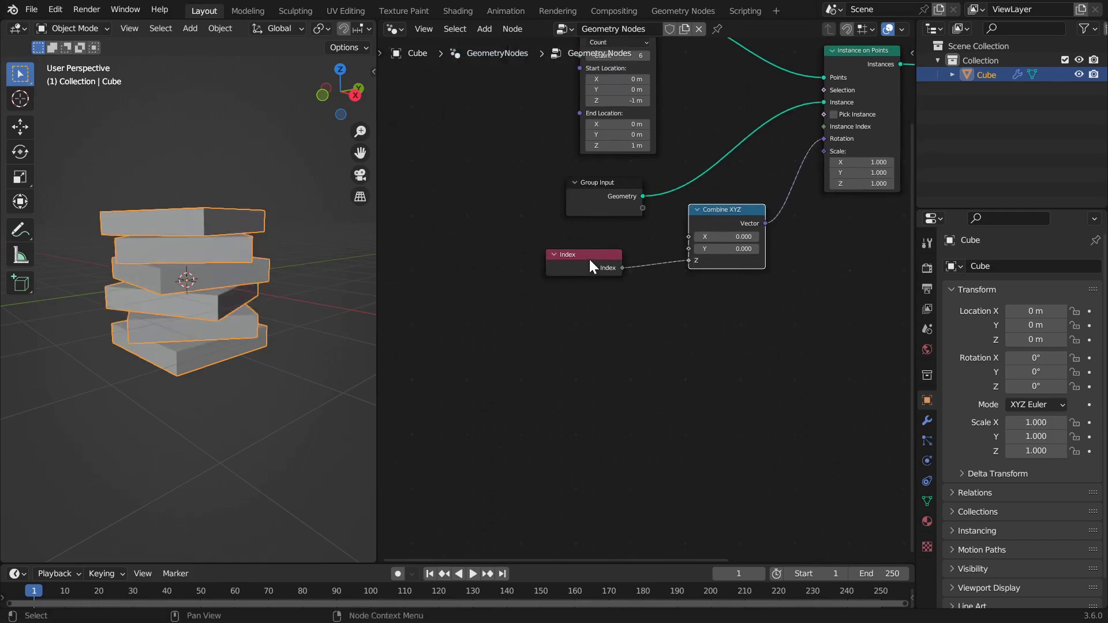
{"action": "left_click_drag", "start_coordinate": [589, 257], "coordinate": [483, 313]}
{"action": "left_click_drag", "start_coordinate": [722, 218], "coordinate": [711, 270]}
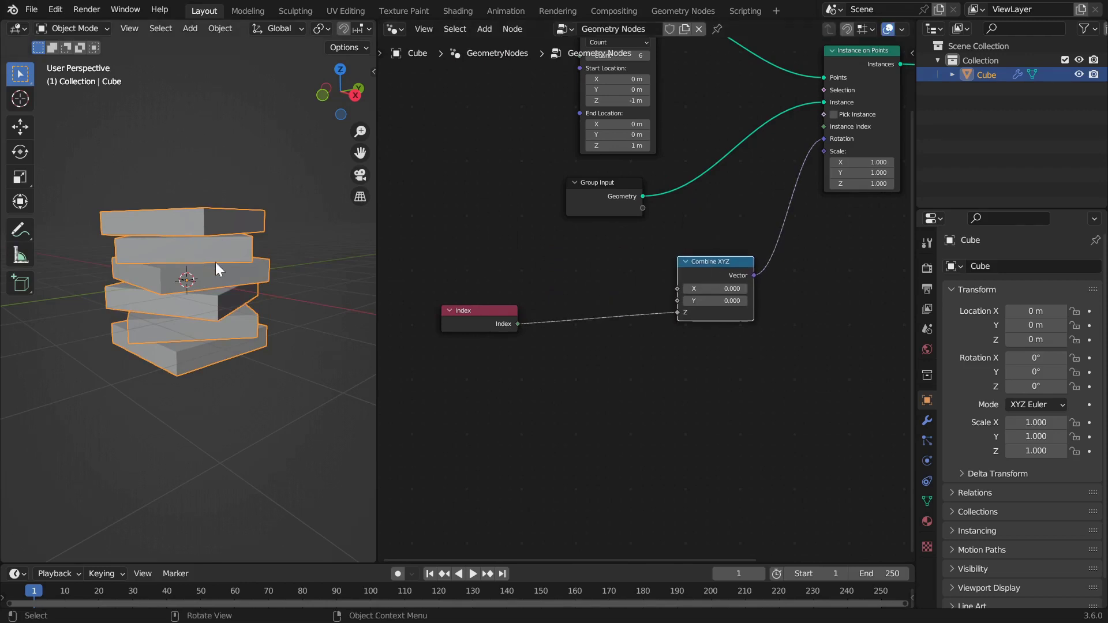
{"action": "middle_click_drag", "start_coordinate": [215, 262], "coordinate": [165, 350]}
{"action": "left_click_drag", "start_coordinate": [484, 326], "coordinate": [447, 307]}
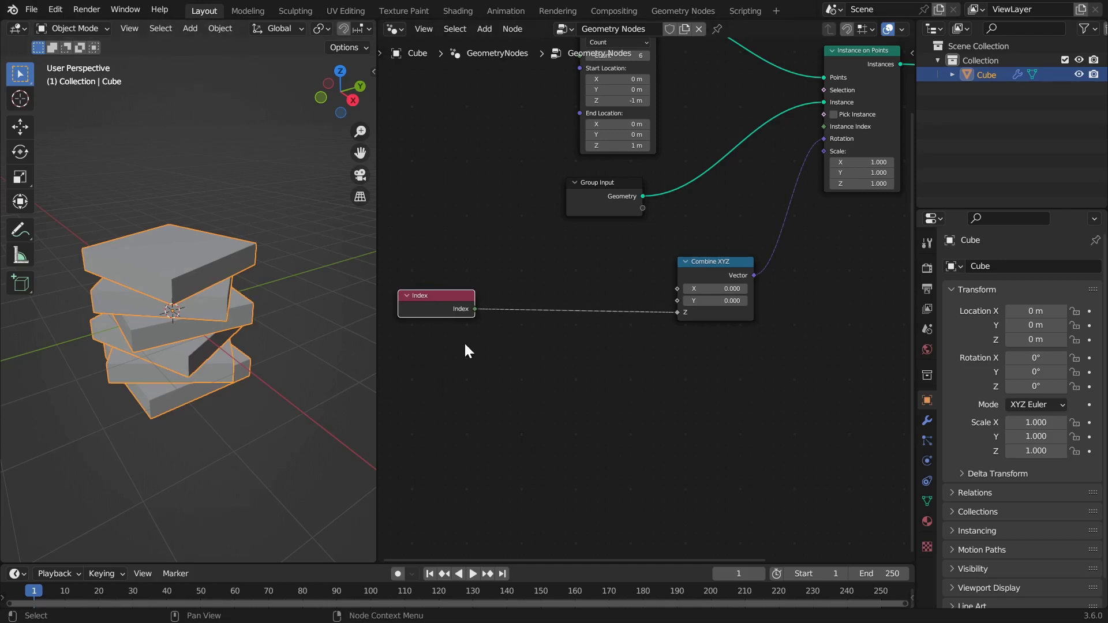
Step: Insert a Math node into the link between Index and Combine XYZ
{"action": "middle_click_drag", "start_coordinate": [484, 373], "coordinate": [566, 348]}
{"action": "key", "text": "shift+a"}
{"action": "mouse_move", "coordinate": [645, 268]}
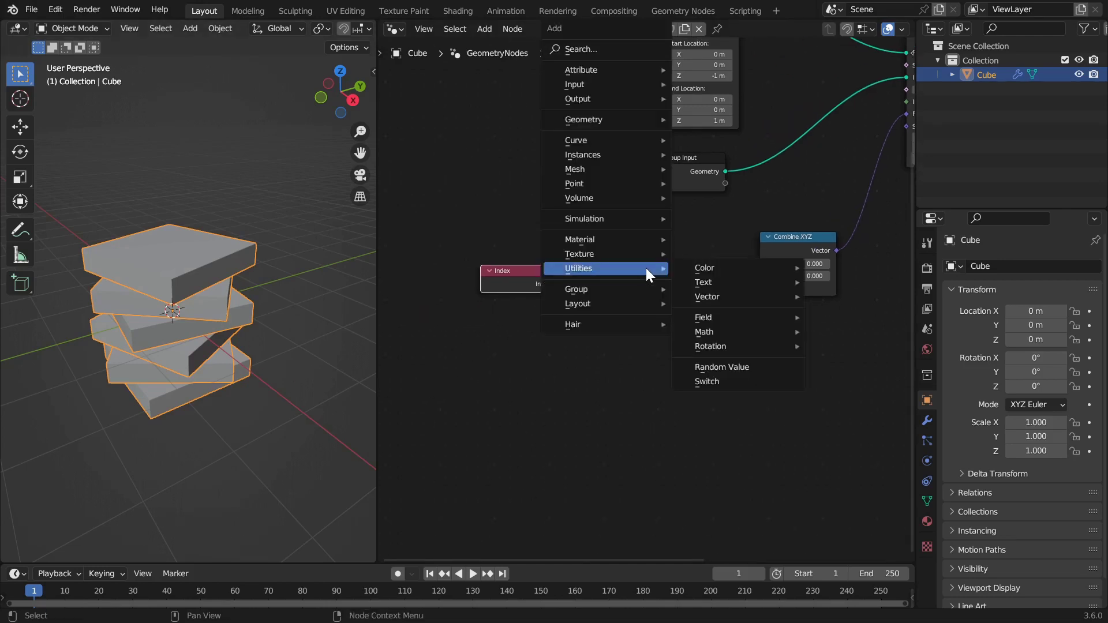
{"action": "mouse_move", "coordinate": [761, 331]}
{"action": "left_click", "coordinate": [849, 416]}
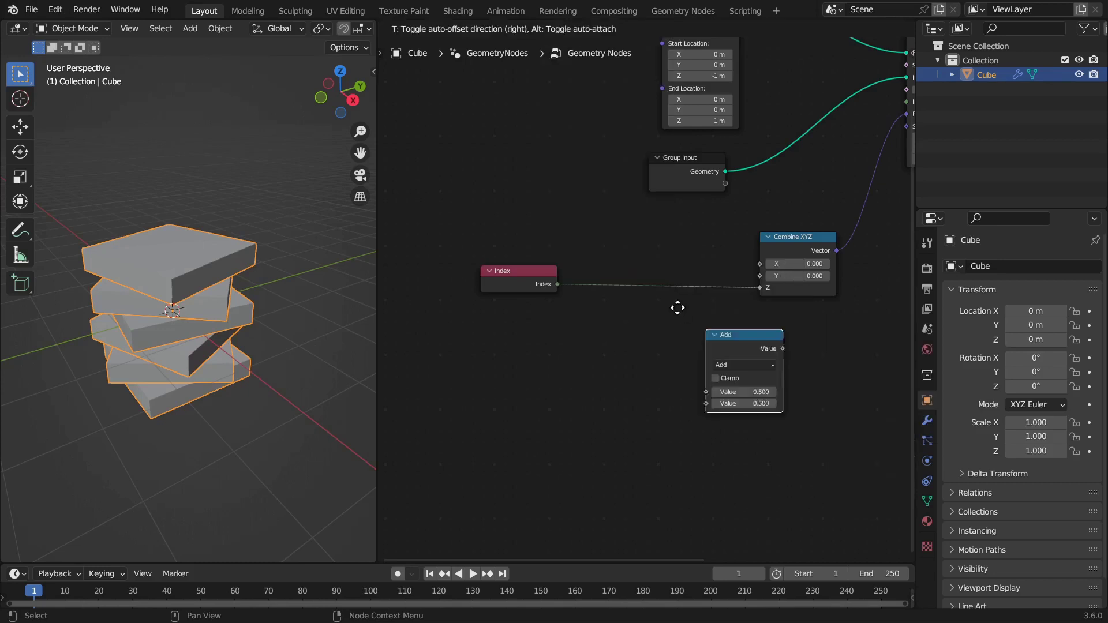
{"action": "left_click", "coordinate": [638, 248]}
Step: Set the Math node's operation to Divide and its second value to 5
{"action": "left_click", "coordinate": [666, 279]}
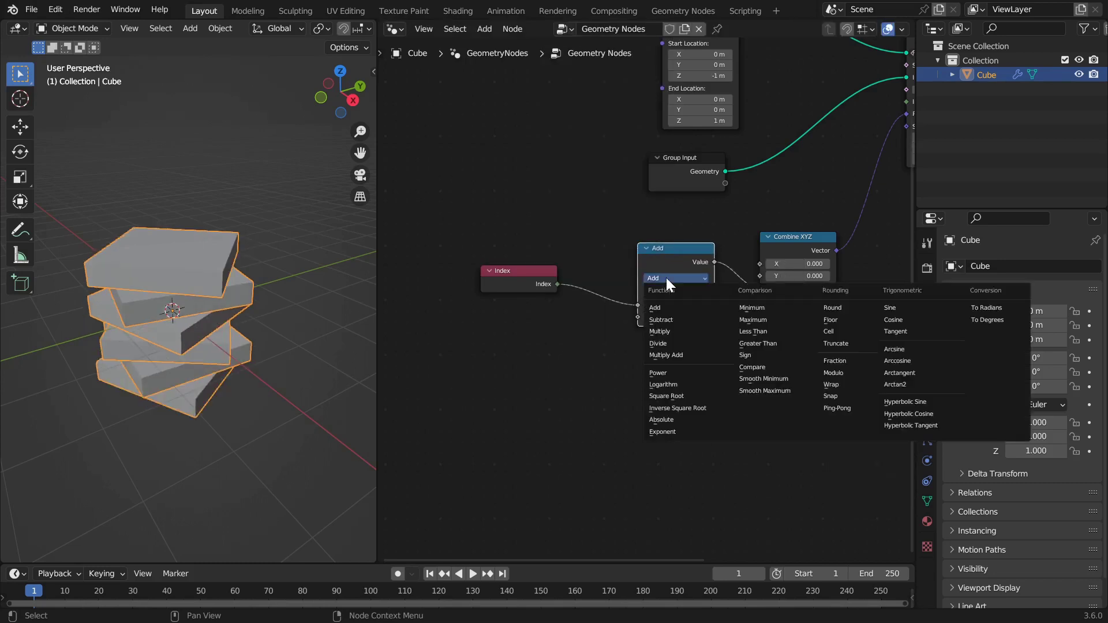
{"action": "left_click", "coordinate": [677, 344]}
{"action": "left_click", "coordinate": [674, 318]}
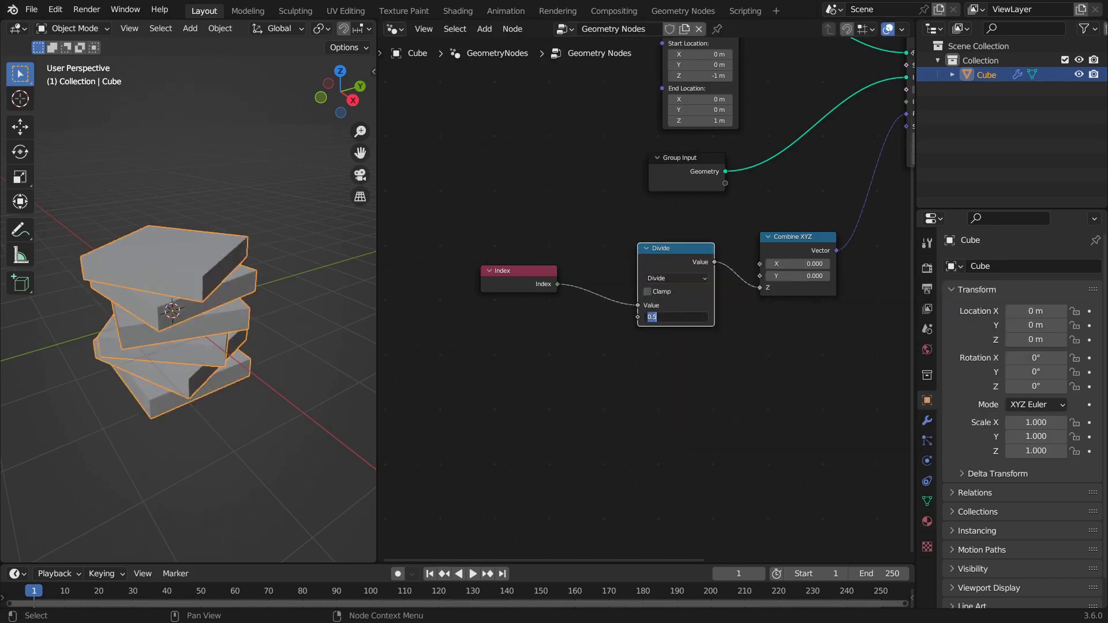
{"action": "type", "text": "5"}
{"action": "key", "text": "Return"}
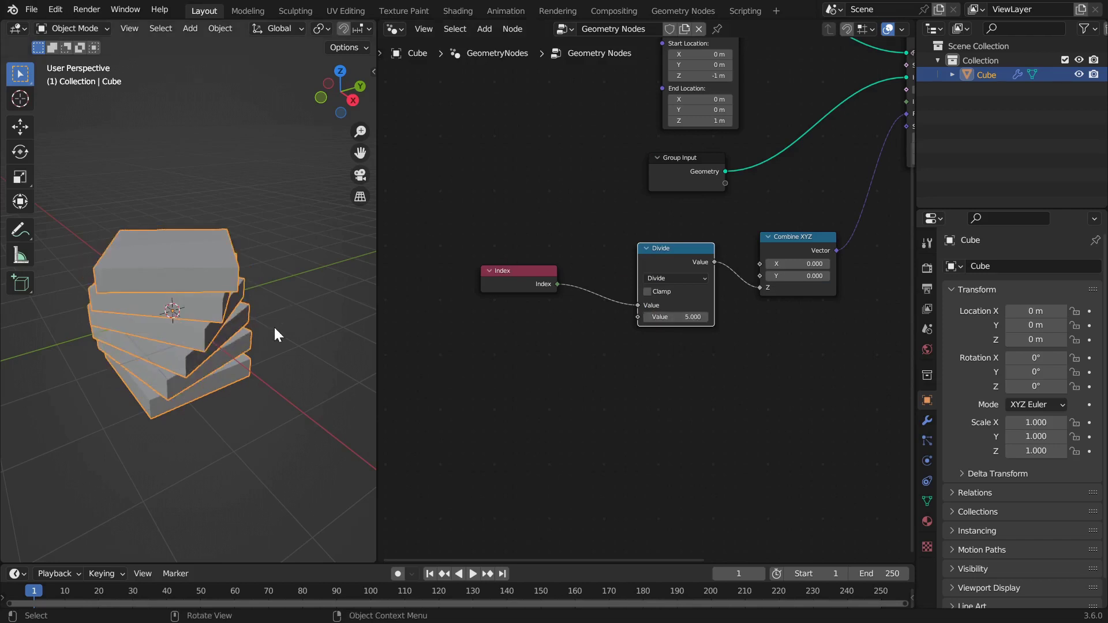
Step: Shift the Index and Divide nodes away from Combine XYZ to open a gap in the chain
{"action": "mouse_move", "coordinate": [510, 280]}
{"action": "left_mouse_down"}
{"action": "mouse_move", "coordinate": [517, 308]}
{"action": "mouse_move", "coordinate": [514, 296]}
{"action": "left_mouse_up"}
{"action": "middle_click_drag", "start_coordinate": [679, 351], "coordinate": [641, 321]}
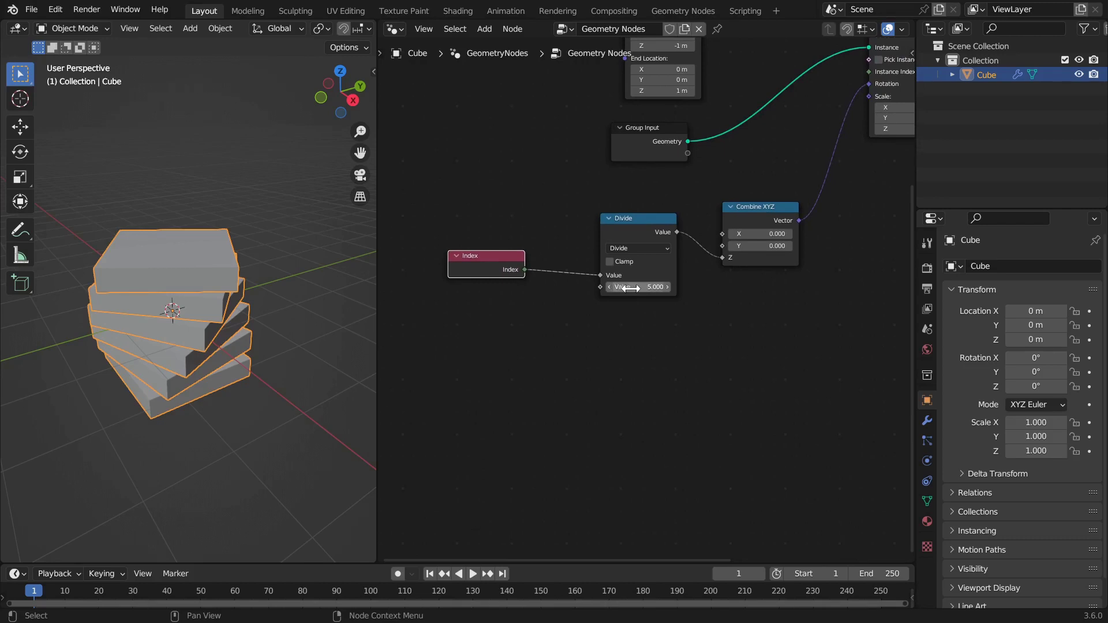
{"action": "left_click_drag", "start_coordinate": [639, 224], "coordinate": [620, 226]}
{"action": "left_click_drag", "start_coordinate": [494, 262], "coordinate": [459, 263]}
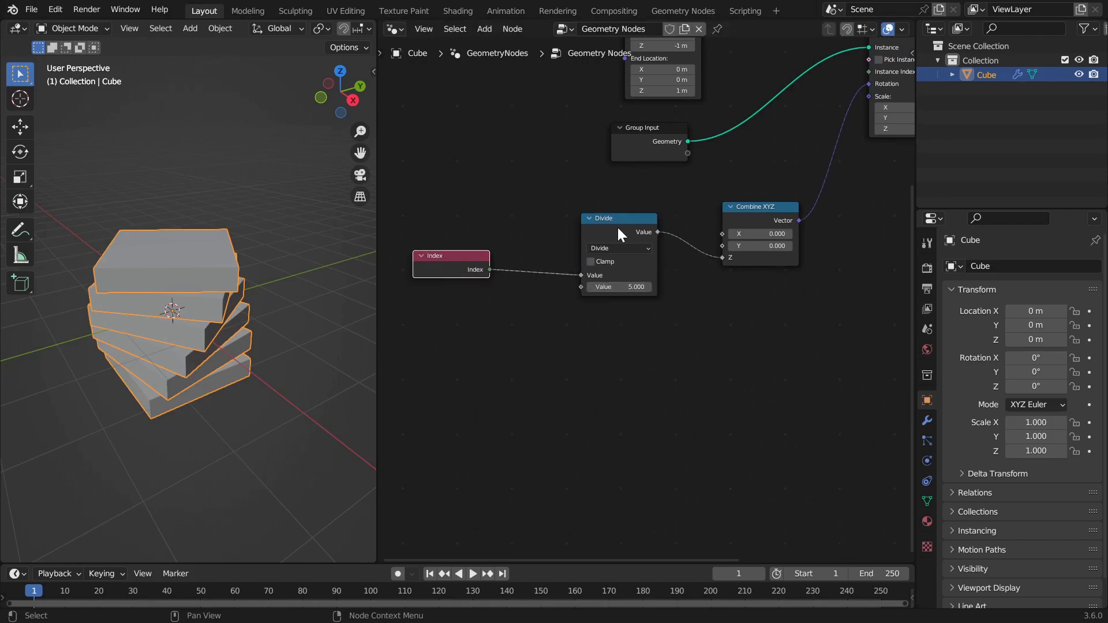
{"action": "left_click_drag", "start_coordinate": [615, 229], "coordinate": [560, 225]}
Step: Duplicate the Divide node into the link before Combine XYZ and change the copy's operation to To Radians
{"action": "middle_click_drag", "start_coordinate": [185, 323], "coordinate": [208, 284]}
{"action": "mouse_move", "coordinate": [184, 354]}
{"action": "middle_mouse_down"}
{"action": "mouse_move", "coordinate": [204, 341]}
{"action": "mouse_move", "coordinate": [168, 354]}
{"action": "middle_mouse_up"}
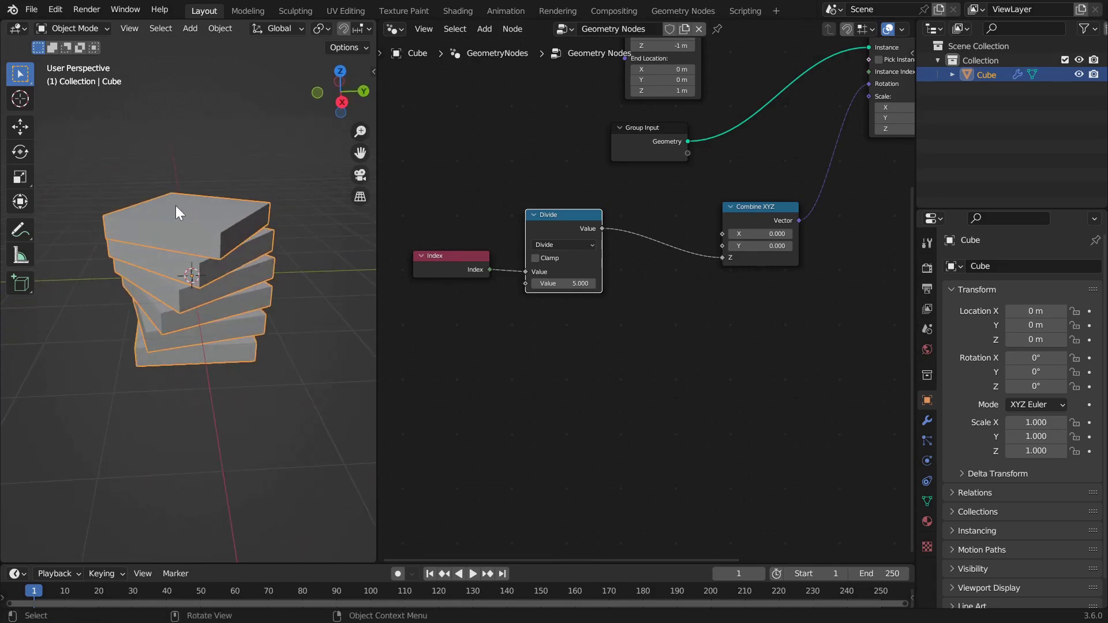
{"action": "middle_click_drag", "start_coordinate": [665, 345], "coordinate": [682, 353]}
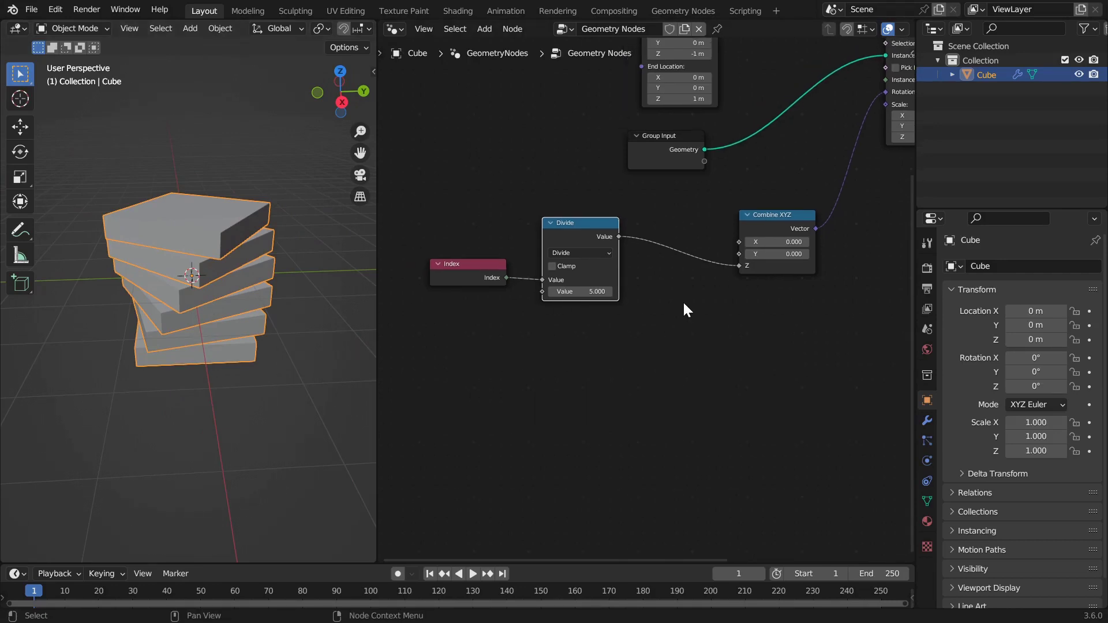
{"action": "key", "text": "shift+d"}
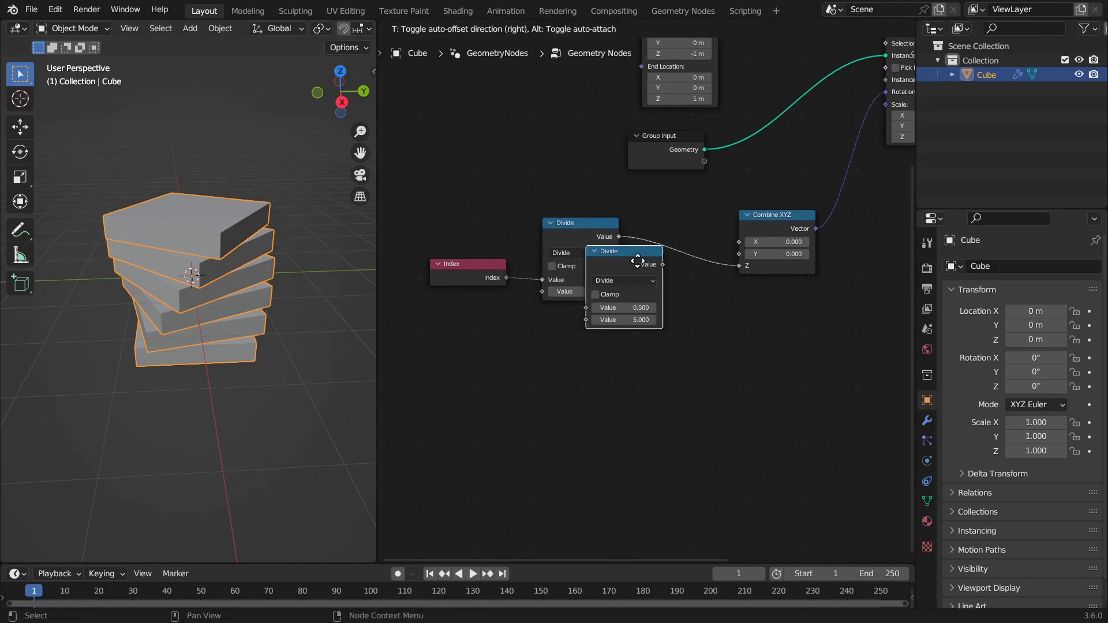
{"action": "left_click", "coordinate": [691, 227]}
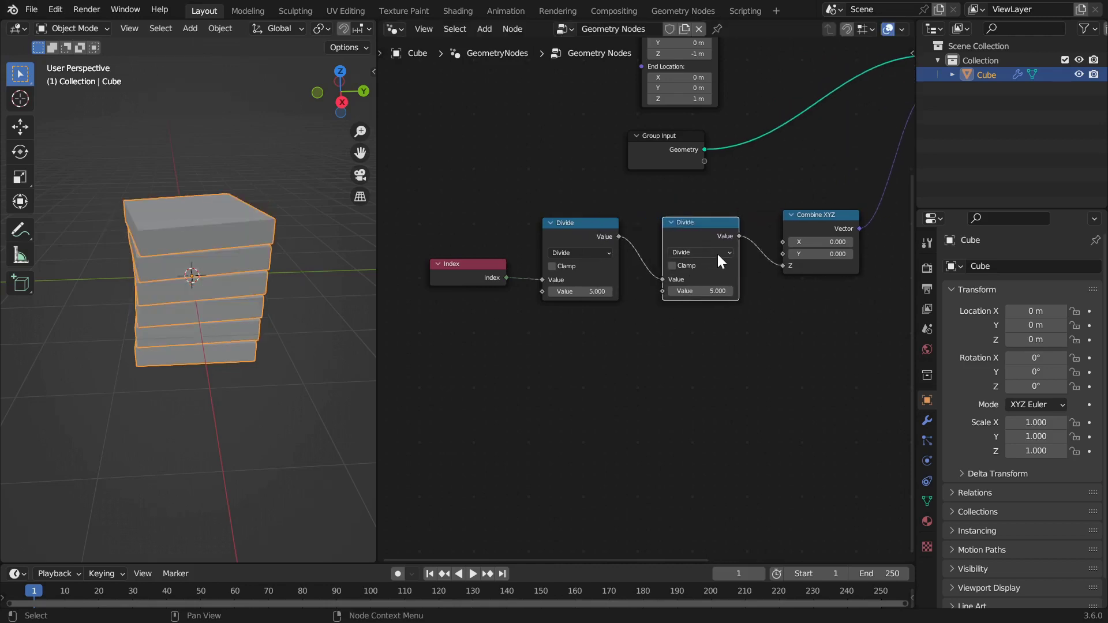
{"action": "left_click", "coordinate": [717, 252]}
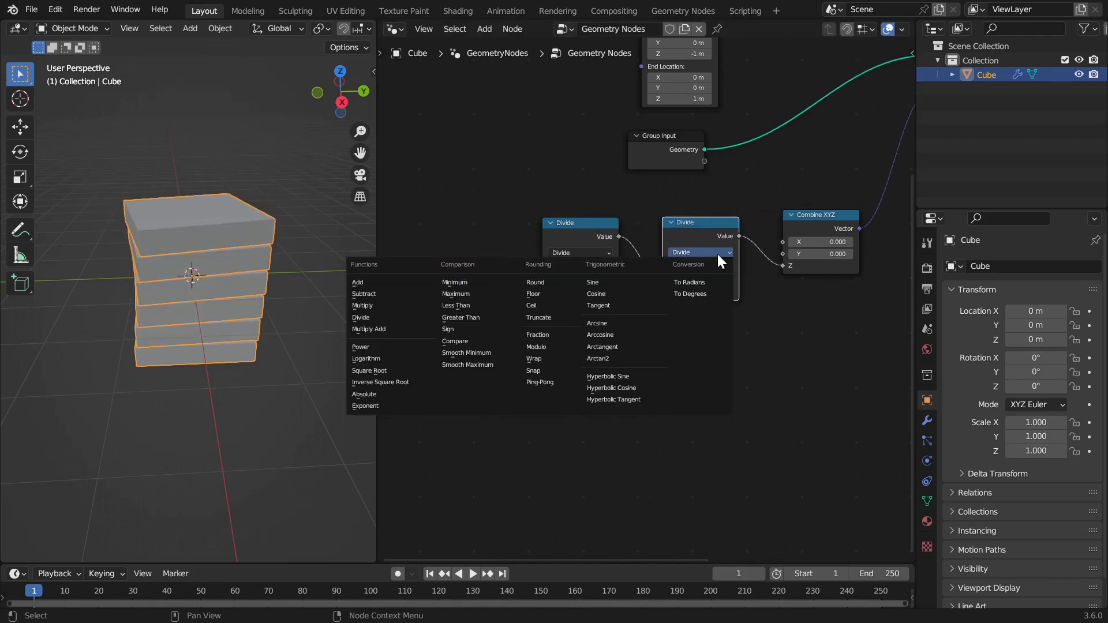
{"action": "left_click", "coordinate": [701, 282]}
Step: Move the Index and Divide nodes farther away from To Radians to make room for another node
{"action": "scroll", "coordinate": [259, 329], "scroll_direction": "down", "scroll_amount": 2}
{"action": "middle_click_drag", "start_coordinate": [259, 329], "coordinate": [230, 319]}
{"action": "scroll", "coordinate": [230, 318], "scroll_direction": "up", "scroll_amount": 3}
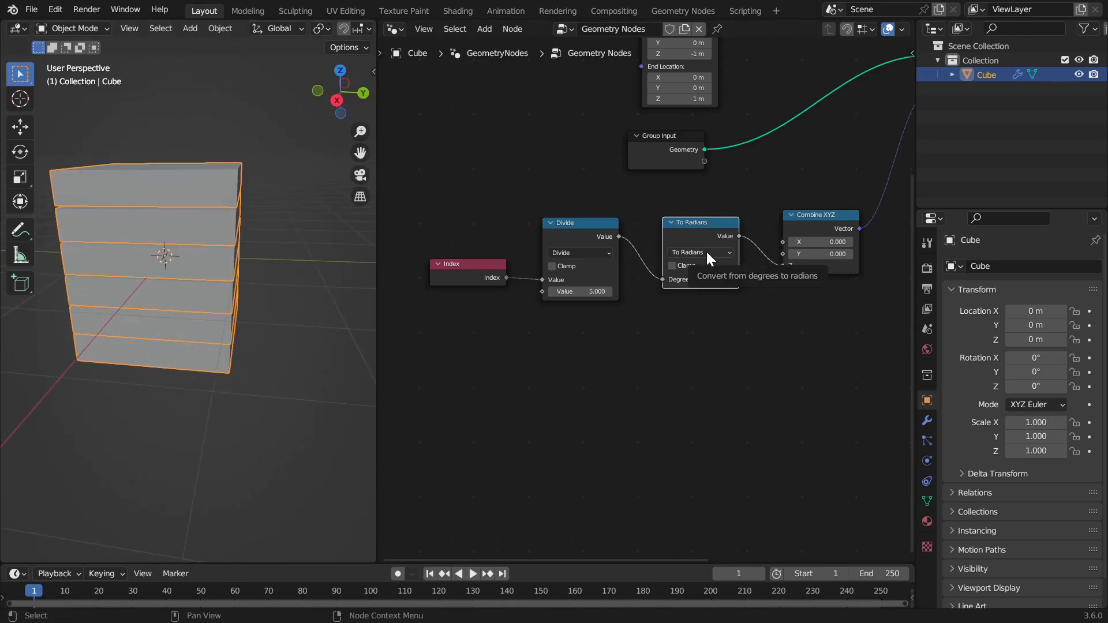
{"action": "scroll", "coordinate": [132, 162], "scroll_direction": "down", "scroll_amount": 1}
{"action": "middle_click_drag", "start_coordinate": [132, 162], "coordinate": [187, 258]}
{"action": "scroll", "coordinate": [186, 258], "scroll_direction": "up", "scroll_amount": 1}
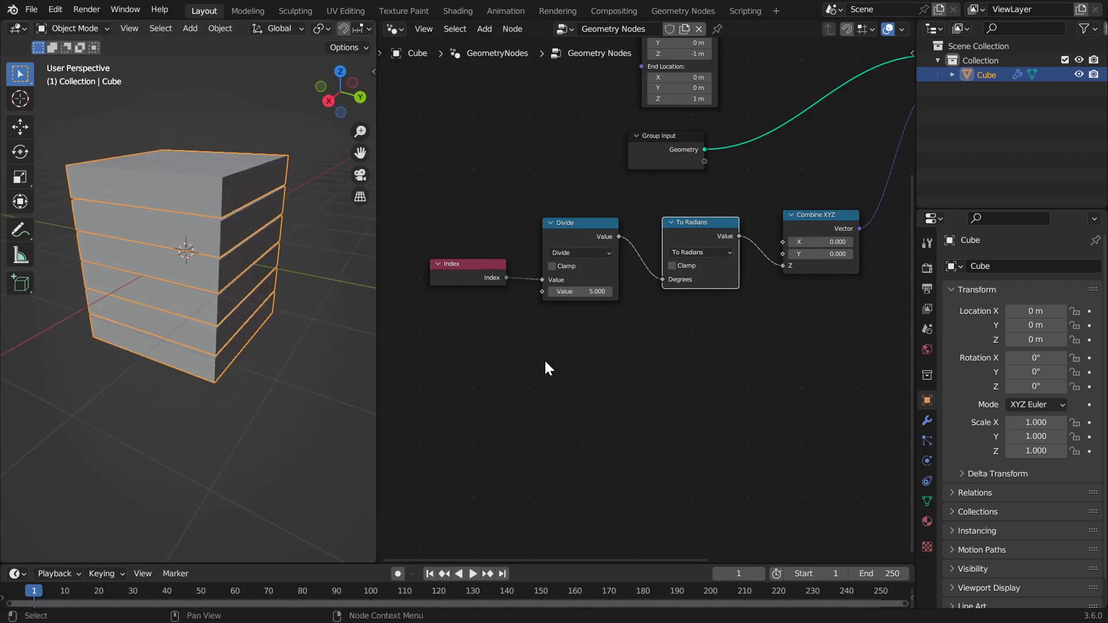
{"action": "middle_click_drag", "start_coordinate": [454, 284], "coordinate": [592, 278]}
{"action": "left_click_drag", "start_coordinate": [590, 276], "coordinate": [435, 263]}
{"action": "left_click_drag", "start_coordinate": [743, 233], "coordinate": [619, 220]}
Step: Duplicate the Divide node into the link before To Radians and set the copy to Multiply with a value of 90
{"action": "key", "text": "shift+d"}
{"action": "left_click", "coordinate": [714, 239]}
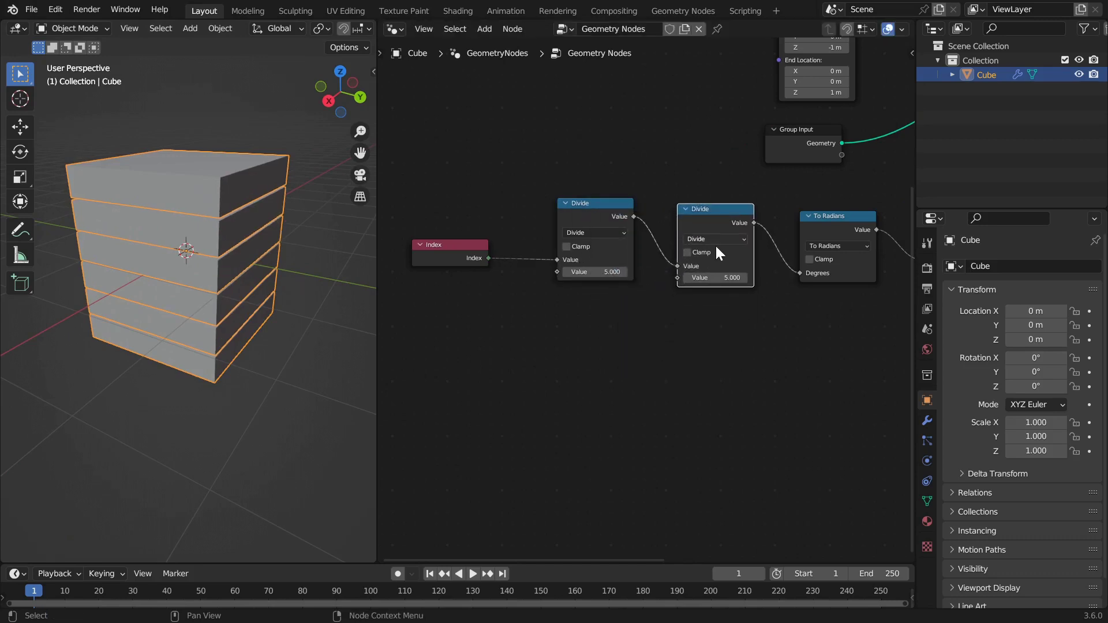
{"action": "left_click", "coordinate": [720, 238]}
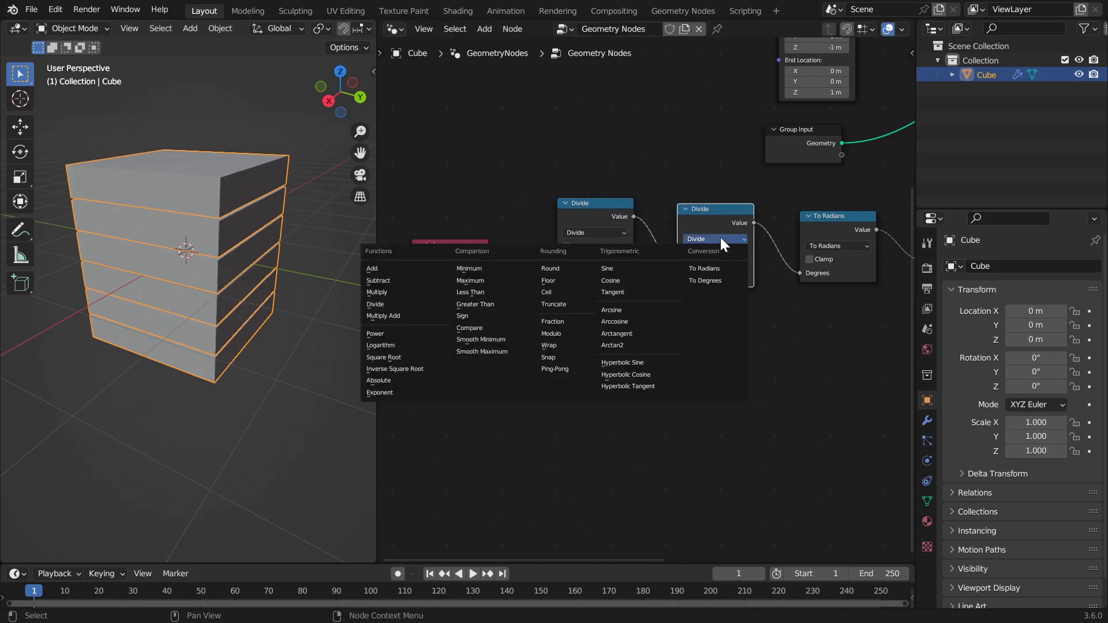
{"action": "left_click", "coordinate": [395, 290]}
{"action": "left_click", "coordinate": [700, 277]}
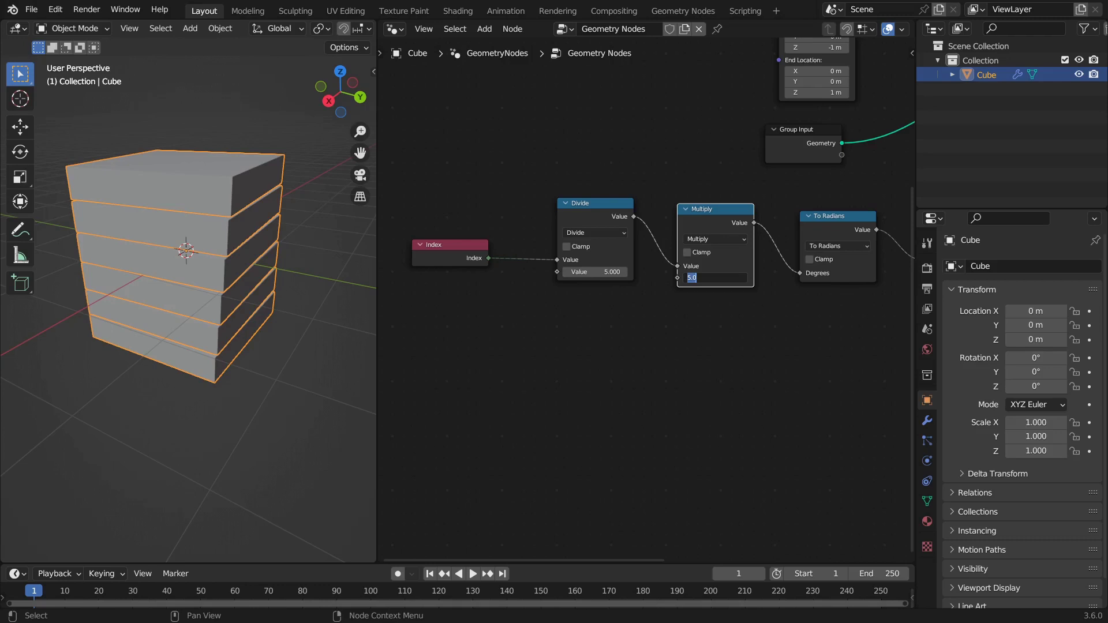
{"action": "type", "text": "90"}
{"action": "key", "text": "Return"}
Step: Examine the twist of the stacked slabs from several angles, comparing the bottom slab's orientation with the top one's
{"action": "middle_click_drag", "start_coordinate": [314, 245], "coordinate": [271, 310]}
{"action": "scroll", "coordinate": [254, 307], "scroll_direction": "up", "scroll_amount": 4}
{"action": "middle_click_drag", "start_coordinate": [211, 313], "coordinate": [201, 272]}
{"action": "middle_click_drag", "start_coordinate": [254, 352], "coordinate": [194, 316], "text": "shift"}
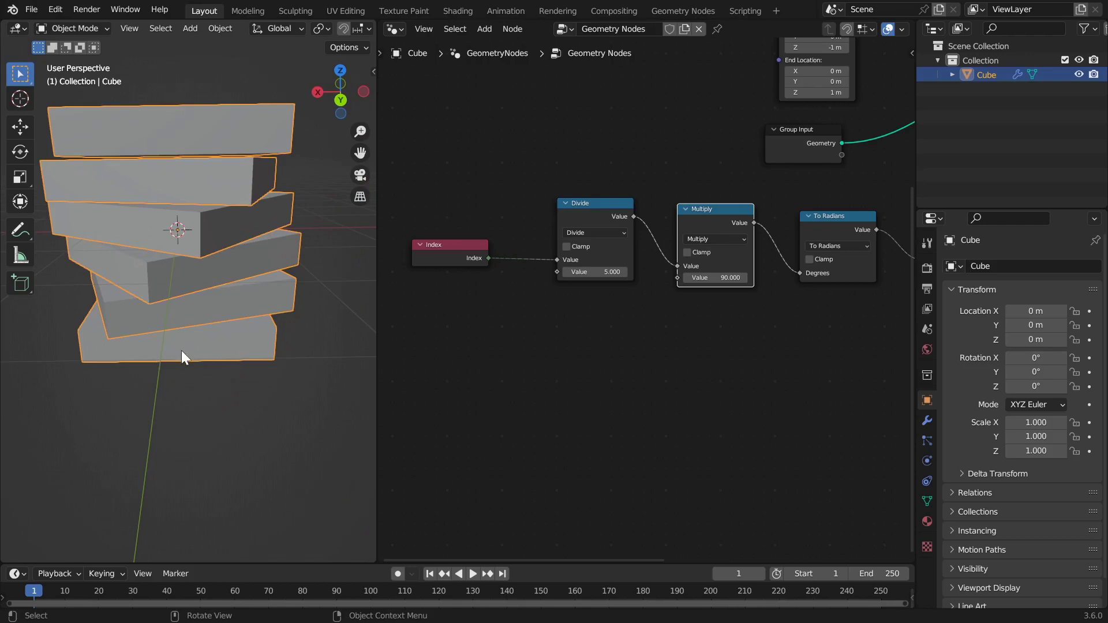
{"action": "scroll", "coordinate": [157, 344], "scroll_direction": "down", "scroll_amount": 4}
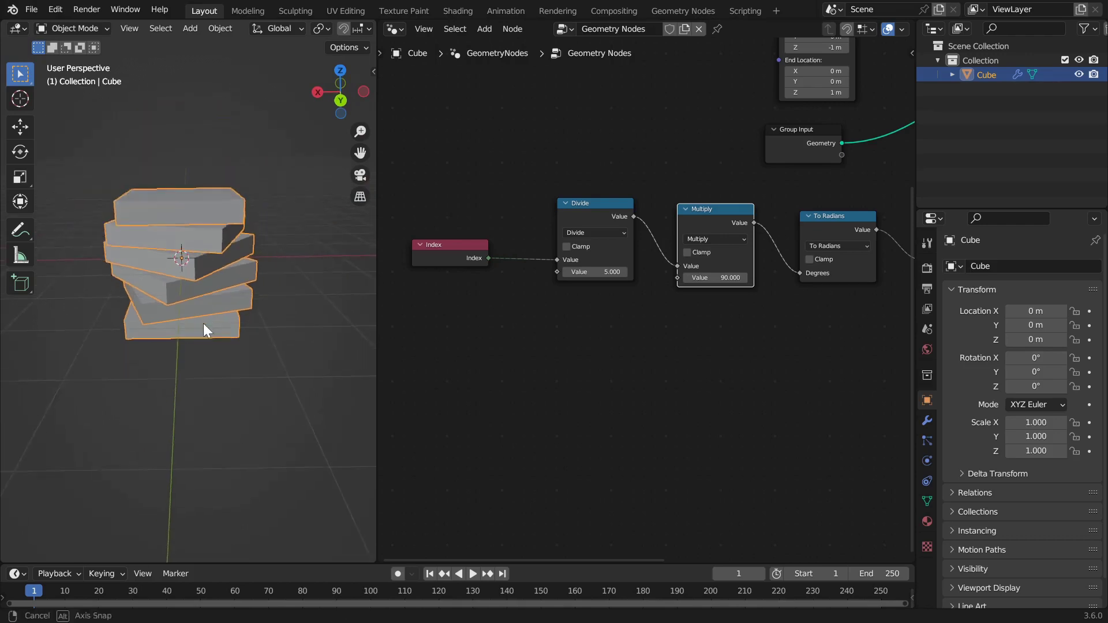
{"action": "middle_click_drag", "start_coordinate": [204, 323], "coordinate": [142, 285]}
{"action": "mouse_move", "coordinate": [213, 278]}
{"action": "middle_mouse_down"}
{"action": "mouse_move", "coordinate": [190, 352]}
{"action": "mouse_move", "coordinate": [195, 393]}
{"action": "mouse_move", "coordinate": [215, 323]}
{"action": "mouse_move", "coordinate": [173, 350]}
{"action": "mouse_move", "coordinate": [207, 310]}
{"action": "mouse_move", "coordinate": [224, 315]}
{"action": "mouse_move", "coordinate": [244, 369]}
{"action": "middle_mouse_up"}
{"action": "scroll", "coordinate": [215, 323], "scroll_direction": "up", "scroll_amount": 2}
{"action": "key", "text": "z"}
{"action": "key", "text": "4"}
{"action": "scroll", "coordinate": [214, 314], "scroll_direction": "up", "scroll_amount": 2}
{"action": "key", "text": "shift+z"}
{"action": "scroll", "coordinate": [244, 369], "scroll_direction": "down", "scroll_amount": 3}
{"action": "mouse_move", "coordinate": [245, 341]}
{"action": "middle_mouse_down"}
{"action": "mouse_move", "coordinate": [247, 313]}
{"action": "mouse_move", "coordinate": [263, 319]}
{"action": "middle_mouse_up"}
Step: Set the Multiply node's value to 180
{"action": "left_click", "coordinate": [703, 279]}
{"action": "type", "text": "180"}
{"action": "key", "text": "Return"}
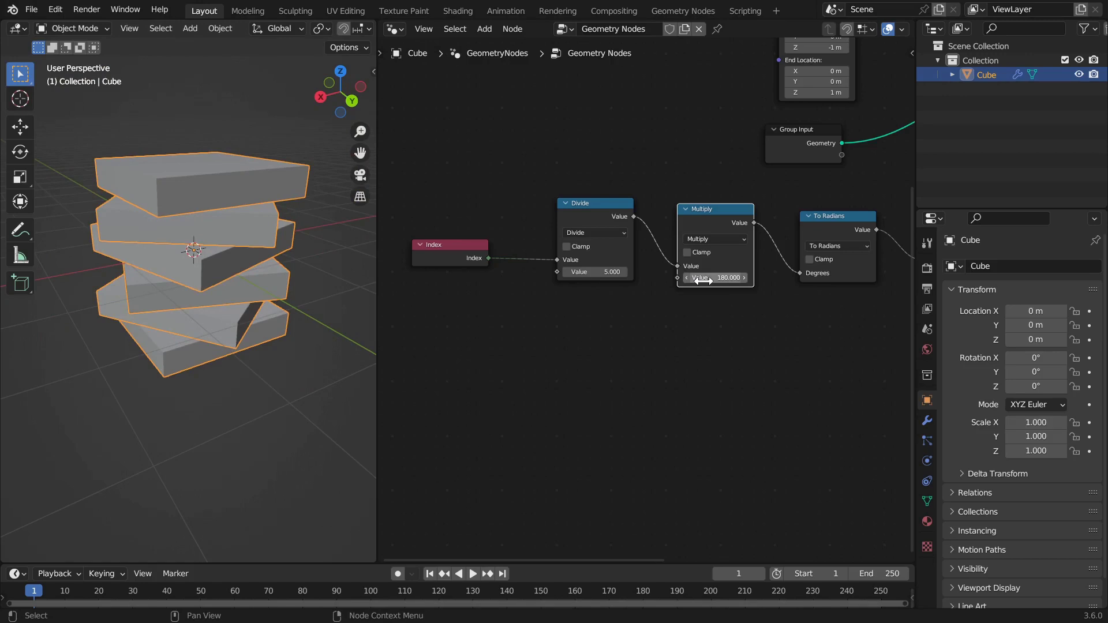
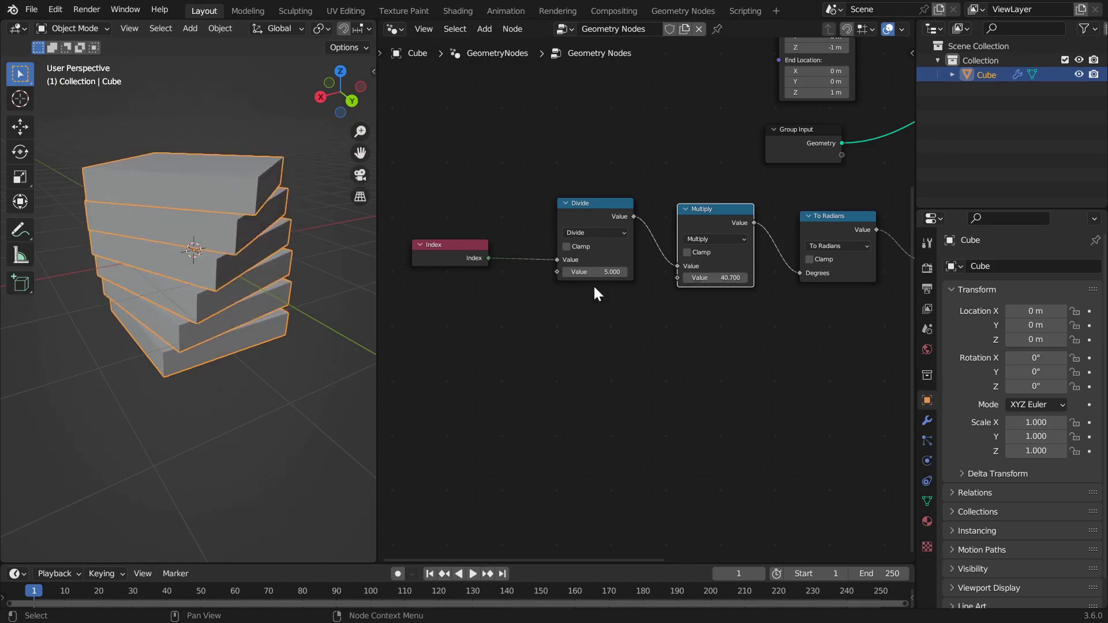
Step: Vary the Multiply node's value to test how strongly the stacked slabs twist
{"action": "scroll", "coordinate": [224, 311], "scroll_direction": "down", "scroll_amount": 1}
{"action": "left_click_drag", "start_coordinate": [704, 277], "coordinate": [897, 278]}
{"action": "mouse_move", "coordinate": [751, 278]}
{"action": "left_mouse_down"}
{"action": "mouse_move", "coordinate": [623, 278]}
{"action": "mouse_move", "coordinate": [745, 278]}
{"action": "left_mouse_up"}
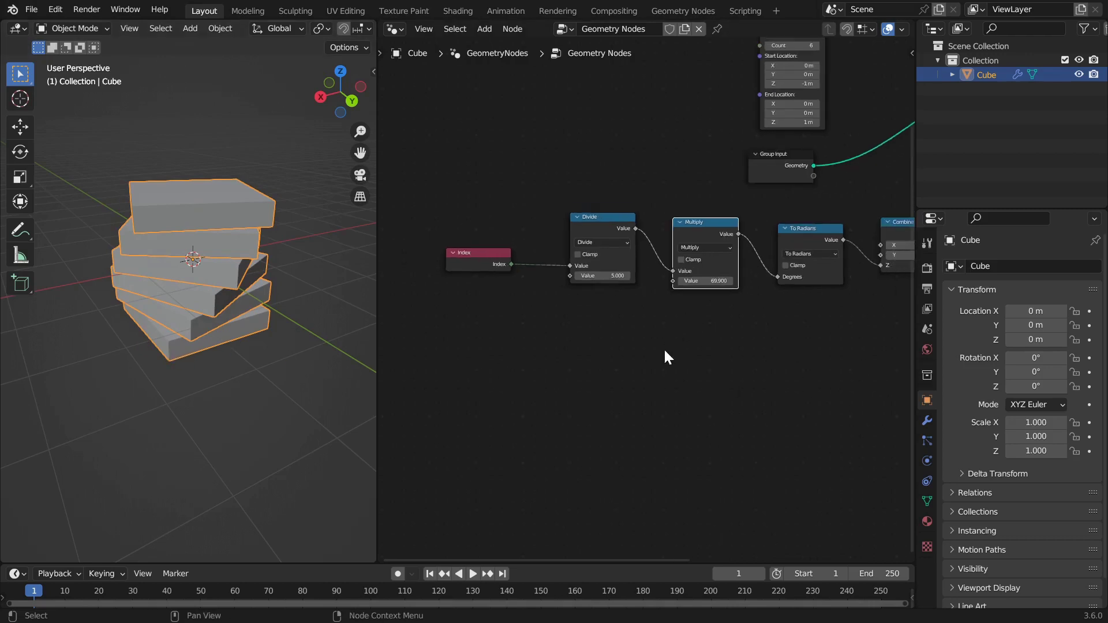
Step: Remove the Multiply node and insert a Float Mix node between Divide and To Radians, with Divide feeding its Factor
{"action": "left_click_drag", "start_coordinate": [707, 215], "coordinate": [705, 208]}
{"action": "key", "text": "ctrl+x"}
{"action": "middle_click_drag", "start_coordinate": [670, 319], "coordinate": [660, 286]}
{"action": "key", "text": "shift+a"}
{"action": "mouse_move", "coordinate": [656, 276]}
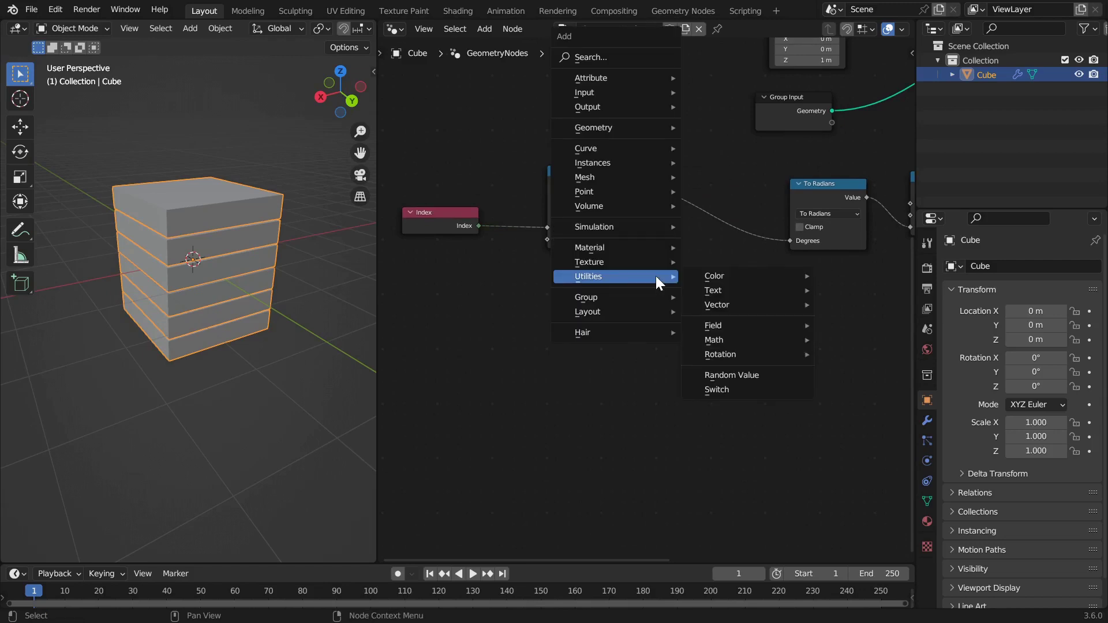
{"action": "mouse_move", "coordinate": [719, 338]}
{"action": "left_click", "coordinate": [849, 441]}
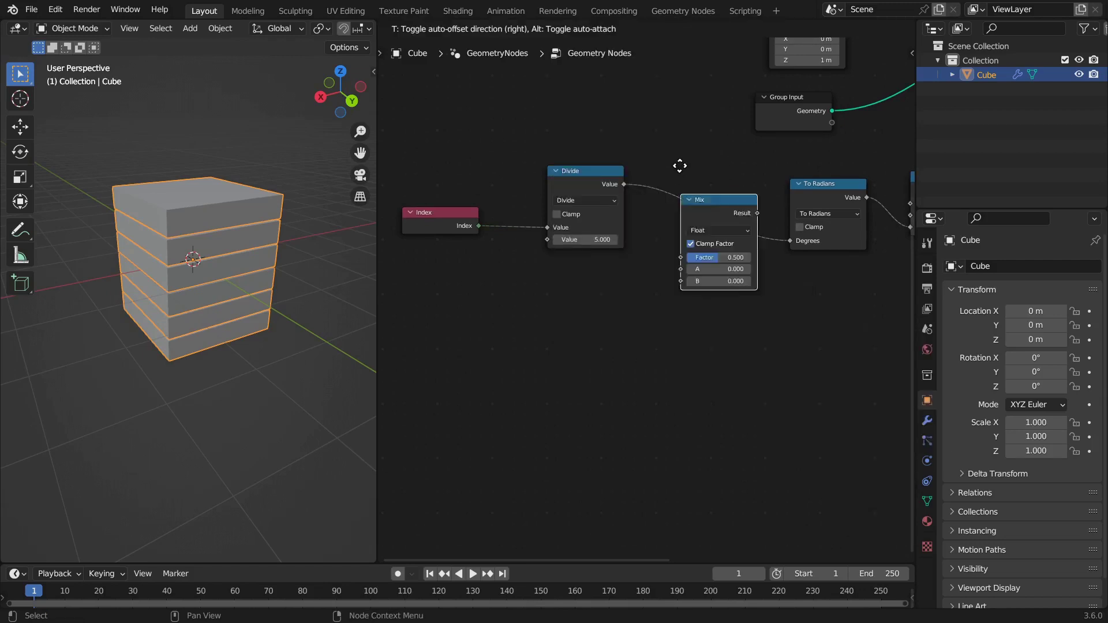
{"action": "left_click", "coordinate": [688, 173]}
{"action": "scroll", "coordinate": [685, 359], "scroll_direction": "up", "scroll_amount": 2}
{"action": "mouse_move", "coordinate": [688, 269]}
{"action": "left_mouse_down"}
{"action": "mouse_move", "coordinate": [674, 251]}
{"action": "mouse_move", "coordinate": [685, 253]}
{"action": "left_mouse_up"}
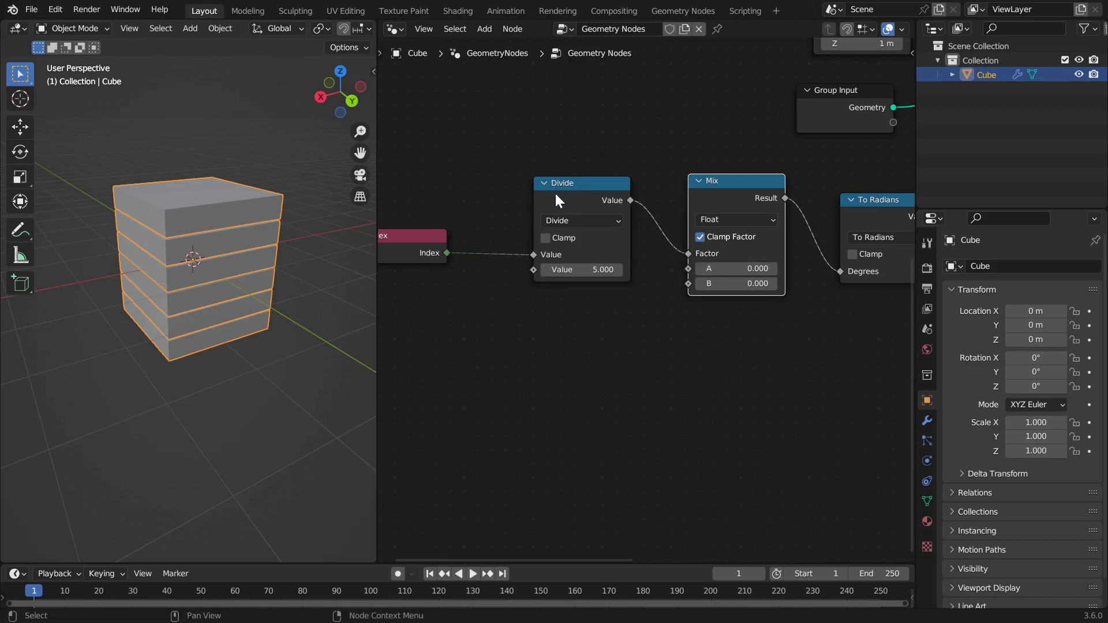
Step: Move the Divide node closer to the Index node, leaving more space before the Mix node
{"action": "scroll", "coordinate": [555, 192], "scroll_direction": "down", "scroll_amount": 2}
{"action": "middle_click_drag", "start_coordinate": [556, 192], "coordinate": [640, 206]}
{"action": "left_click", "coordinate": [537, 257]}
{"action": "left_click", "coordinate": [673, 203]}
{"action": "left_click", "coordinate": [671, 228]}
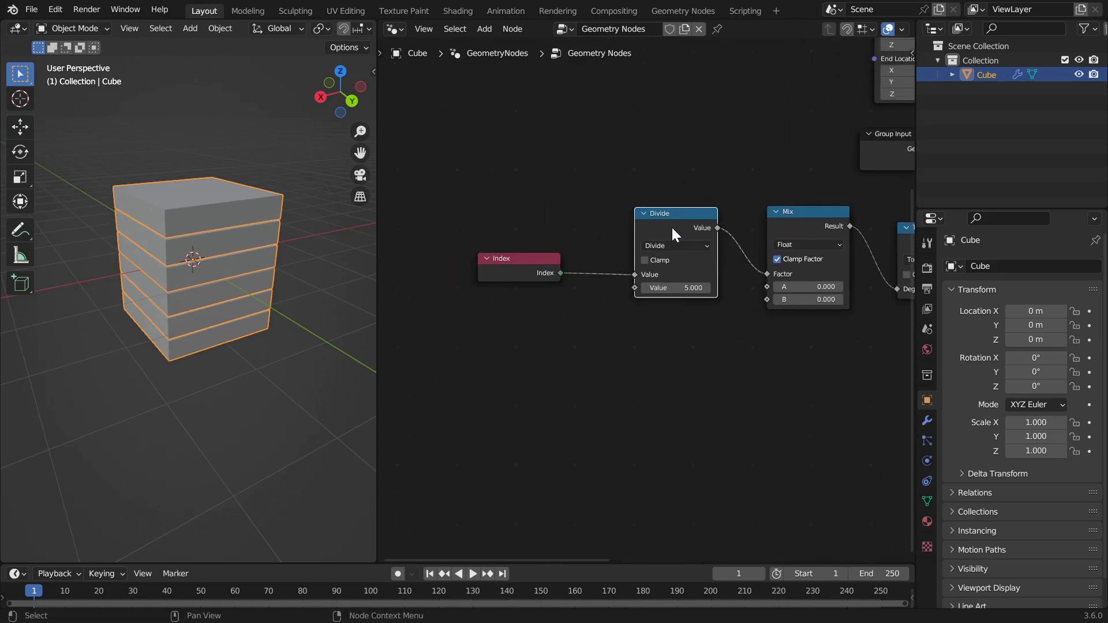
{"action": "left_click_drag", "start_coordinate": [663, 212], "coordinate": [624, 219]}
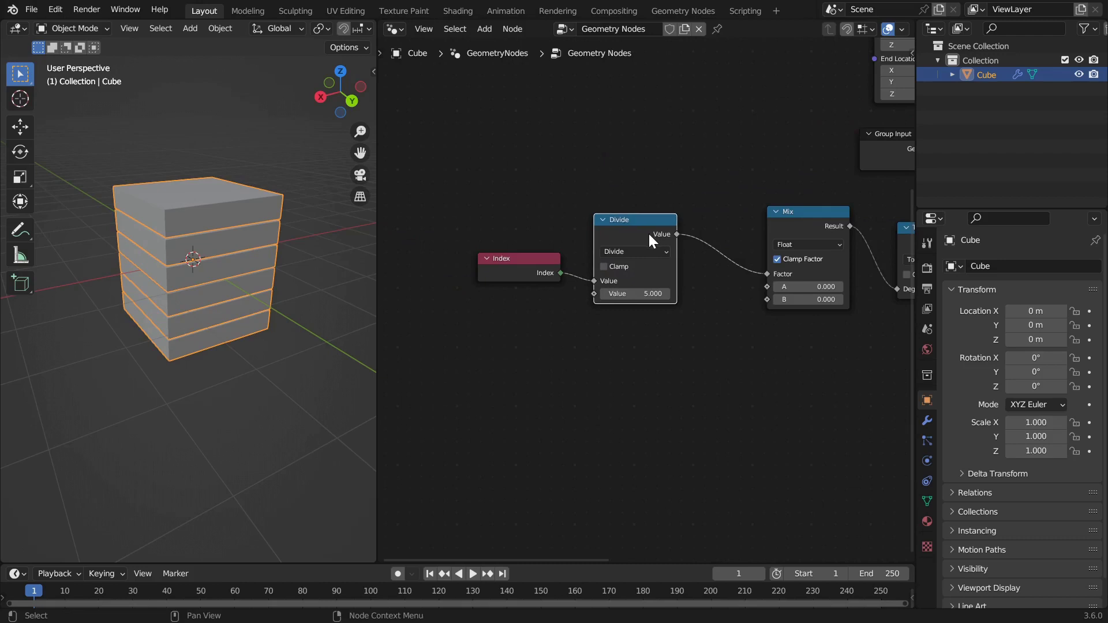
Step: Vary the Mix node's A and B values to test how they rotate the two ends of the slab stack
{"action": "middle_click_drag", "start_coordinate": [743, 336], "coordinate": [595, 315]}
{"action": "left_click_drag", "start_coordinate": [683, 294], "coordinate": [892, 294]}
{"action": "left_click_drag", "start_coordinate": [697, 281], "coordinate": [657, 281]}
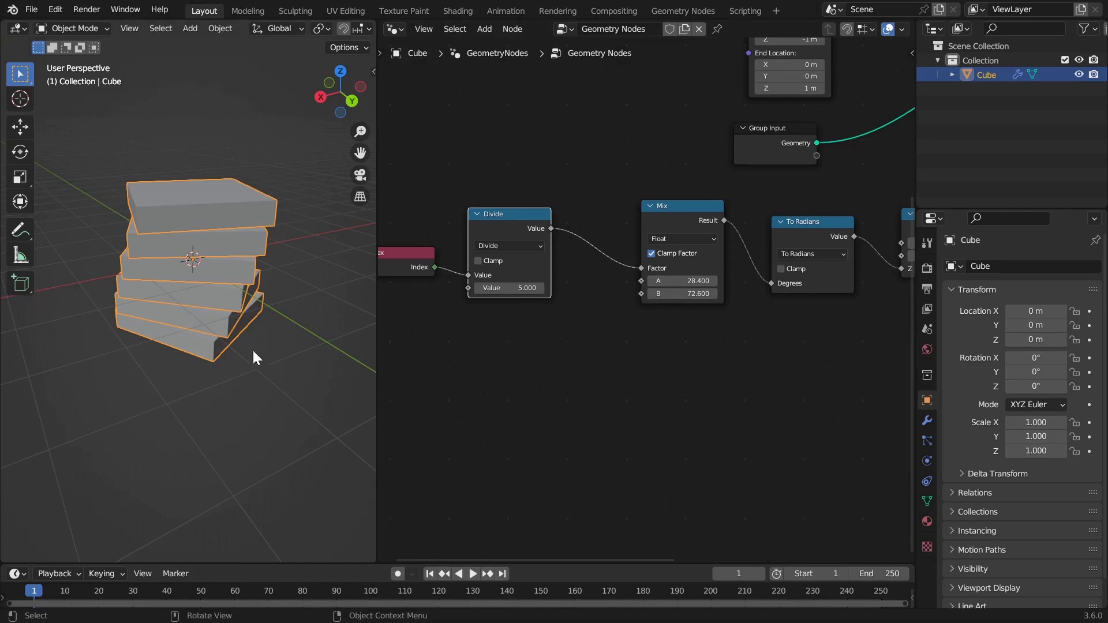
{"action": "left_click_drag", "start_coordinate": [677, 288], "coordinate": [542, 293]}
Step: Set the Mix node's A and B values to 0
{"action": "left_click", "coordinate": [680, 293]}
{"action": "type", "text": "0"}
{"action": "key", "text": "Return"}
{"action": "left_click", "coordinate": [677, 279]}
{"action": "type", "text": "0"}
{"action": "key", "text": "Return"}
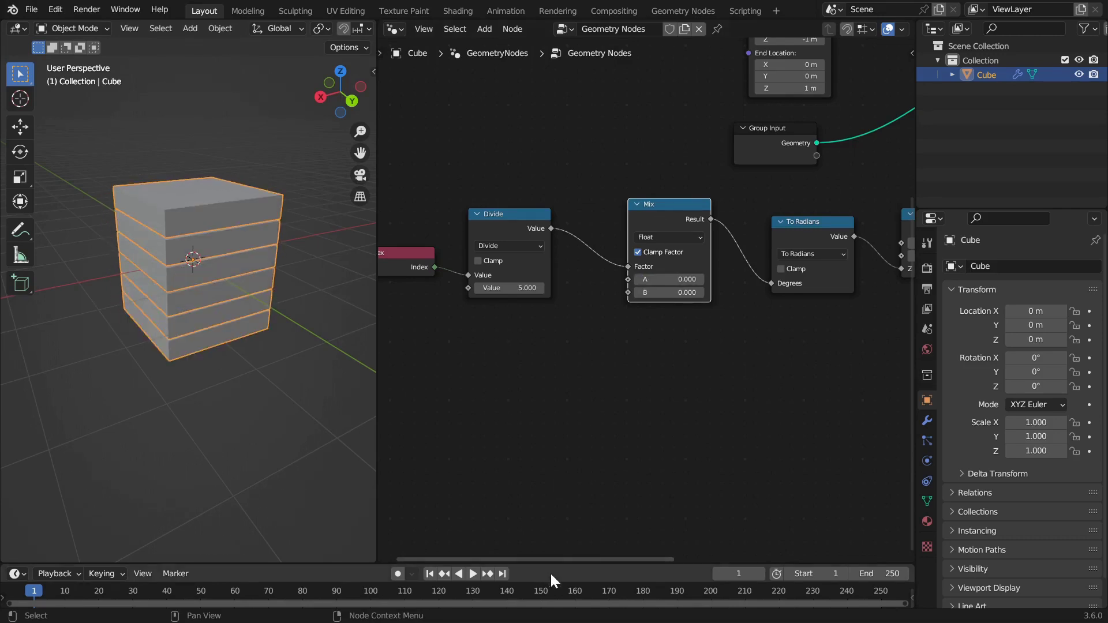
Step: Enlarge the timeline area, set the animation's end frame to 60 and fit the whole frame range in the timeline
{"action": "left_click_drag", "start_coordinate": [553, 564], "coordinate": [552, 509]}
{"action": "left_click", "coordinate": [881, 524]}
{"action": "type", "text": "60"}
{"action": "key", "text": "Return"}
{"action": "key", "text": "Home"}
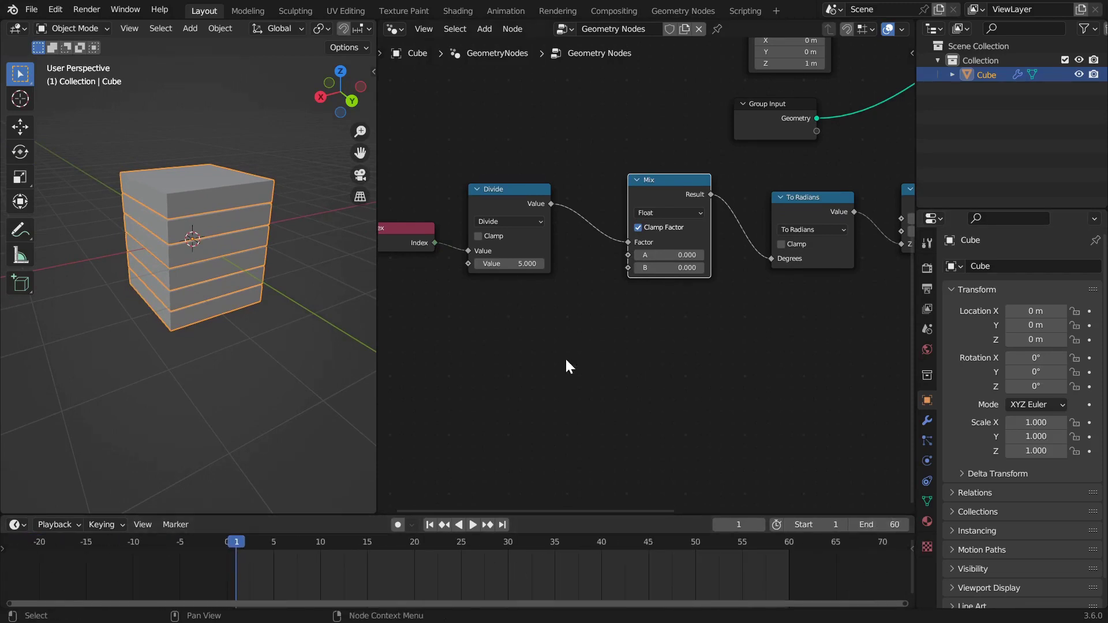
Step: Keyframe the Mix node's A and B values at 0 on frame 1 and at 180 on frame 30, and preview the rotation
{"action": "key", "text": "i"}
{"action": "key", "text": "i"}
{"action": "key", "text": "space"}
{"action": "key", "text": "space"}
{"action": "left_click_drag", "start_coordinate": [663, 263], "coordinate": [662, 254]}
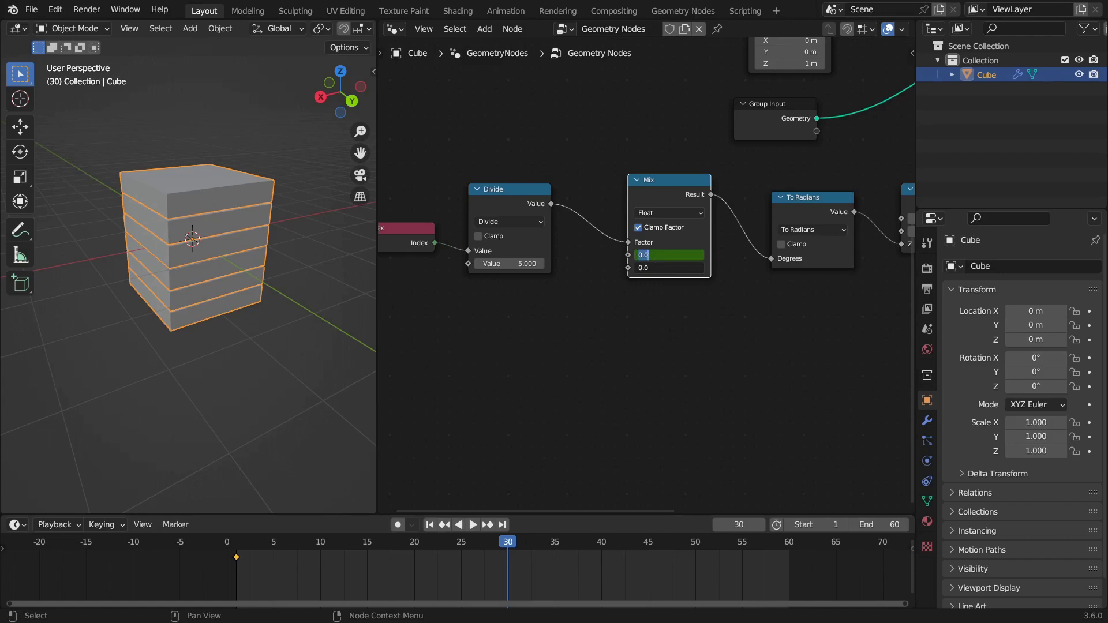
{"action": "type", "text": "180"}
{"action": "key", "text": "Return"}
{"action": "key", "text": "i"}
{"action": "key", "text": "i"}
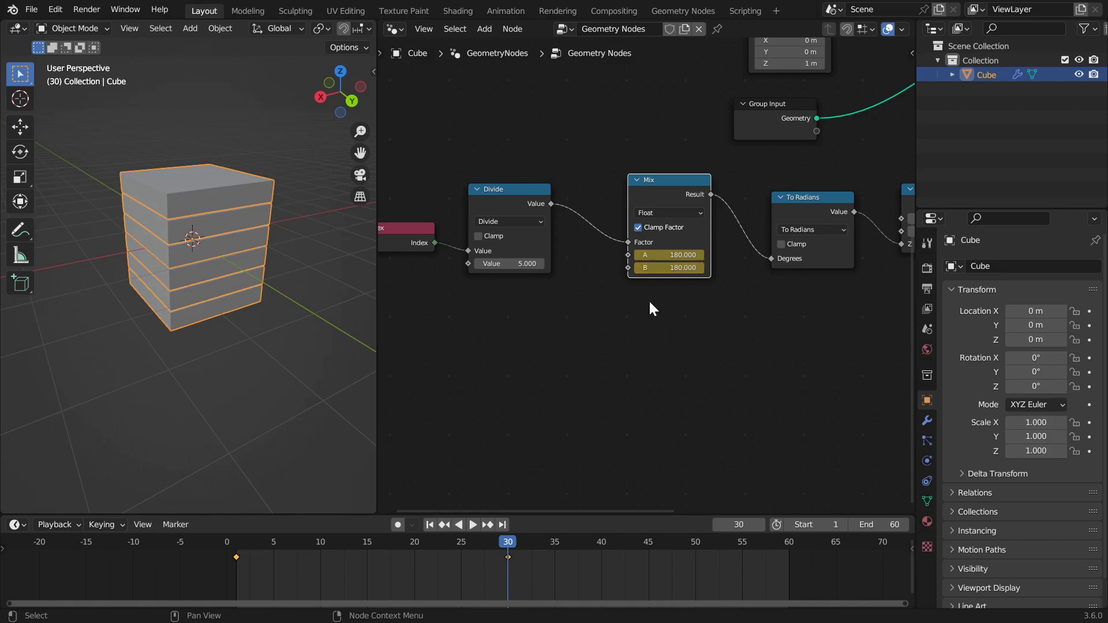
{"action": "key", "text": "space"}
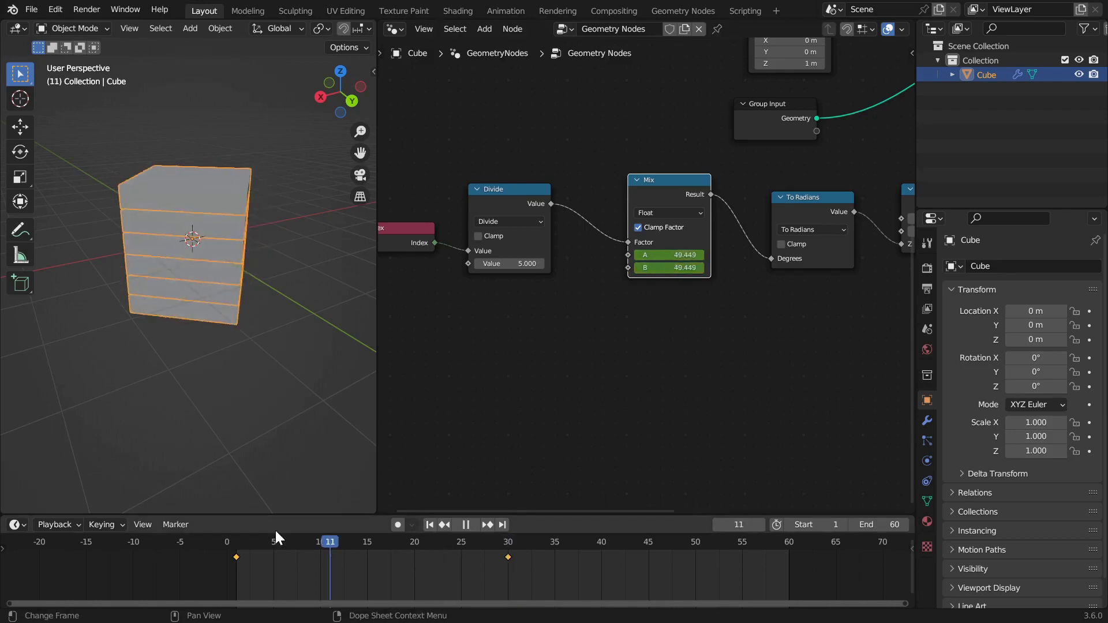
{"action": "left_click_drag", "start_coordinate": [486, 558], "coordinate": [462, 556]}
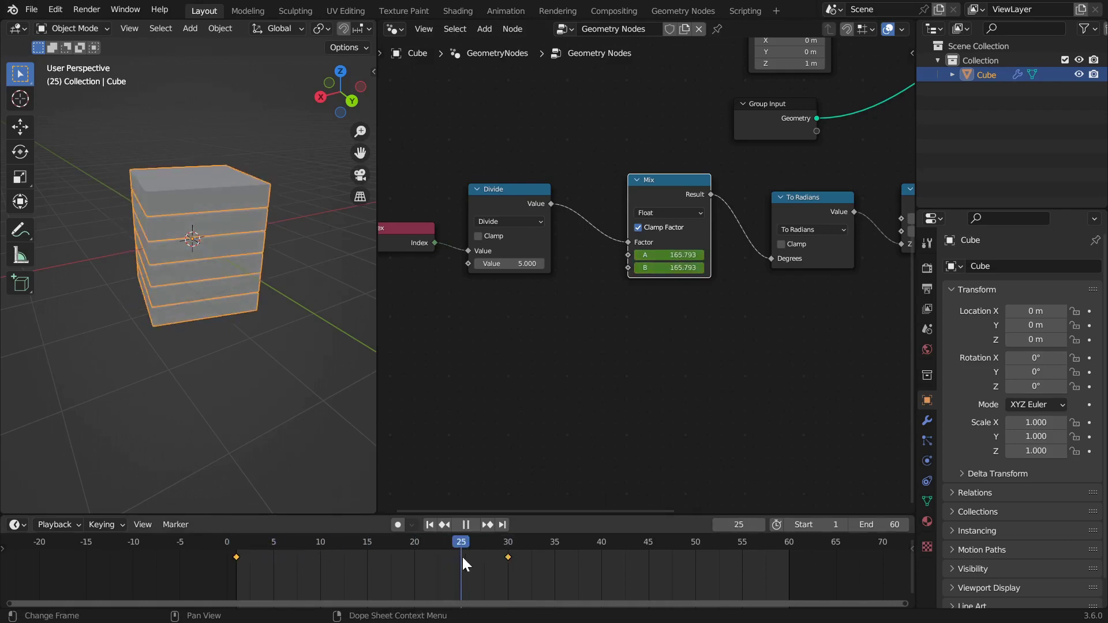
Step: Change the node editor area to the Graph Editor, frame all the curves and hide the sidebar
{"action": "left_click", "coordinate": [391, 29]}
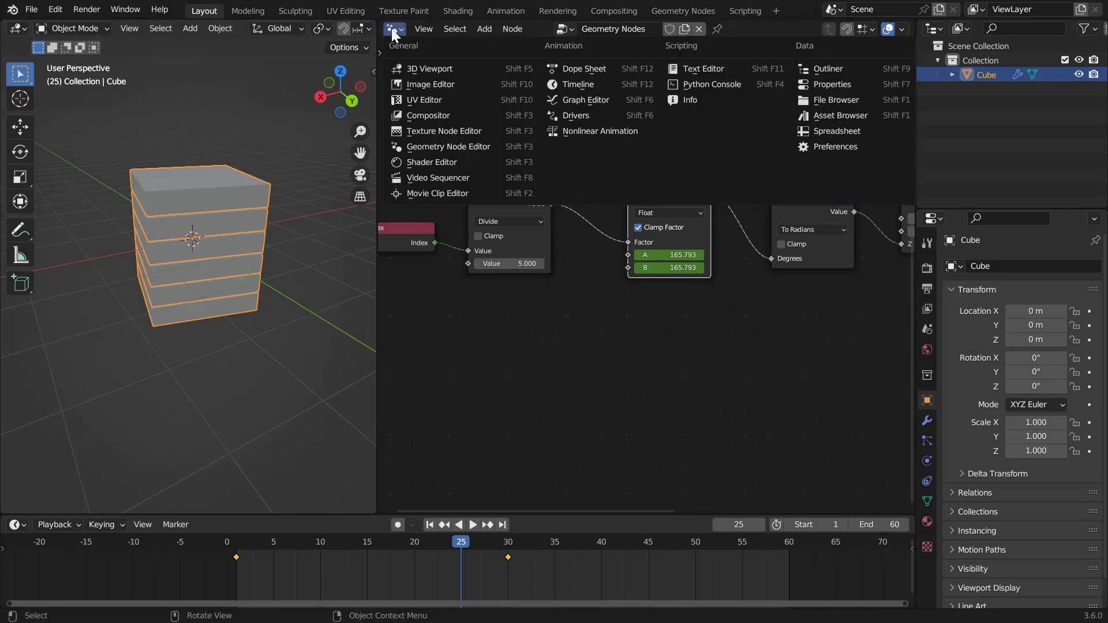
{"action": "left_click", "coordinate": [582, 99]}
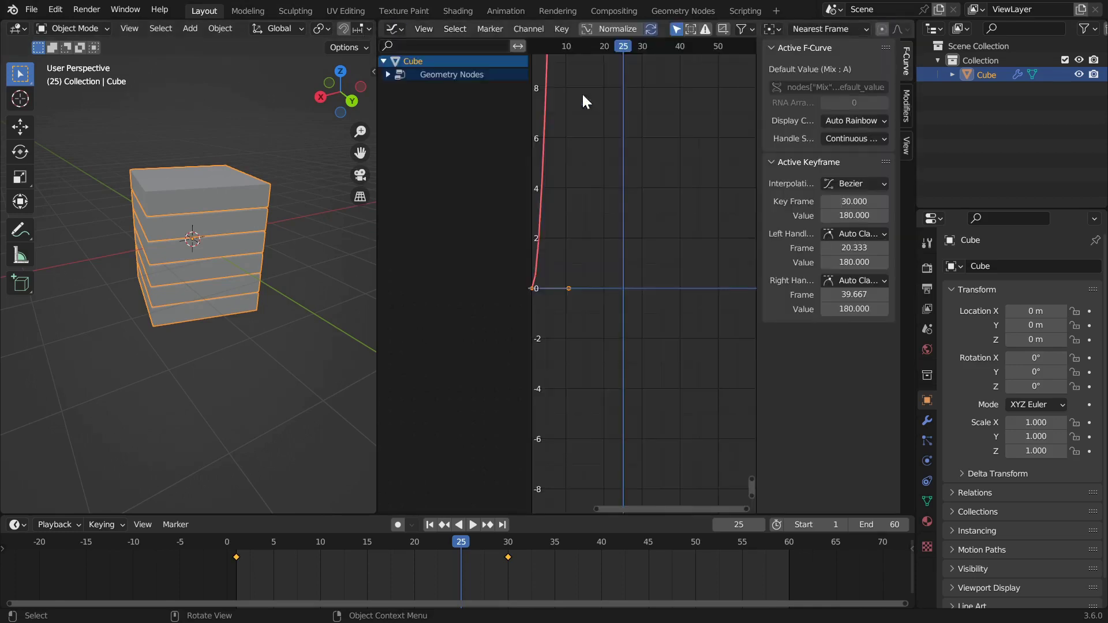
{"action": "left_click", "coordinate": [424, 29]}
{"action": "left_click", "coordinate": [459, 287]}
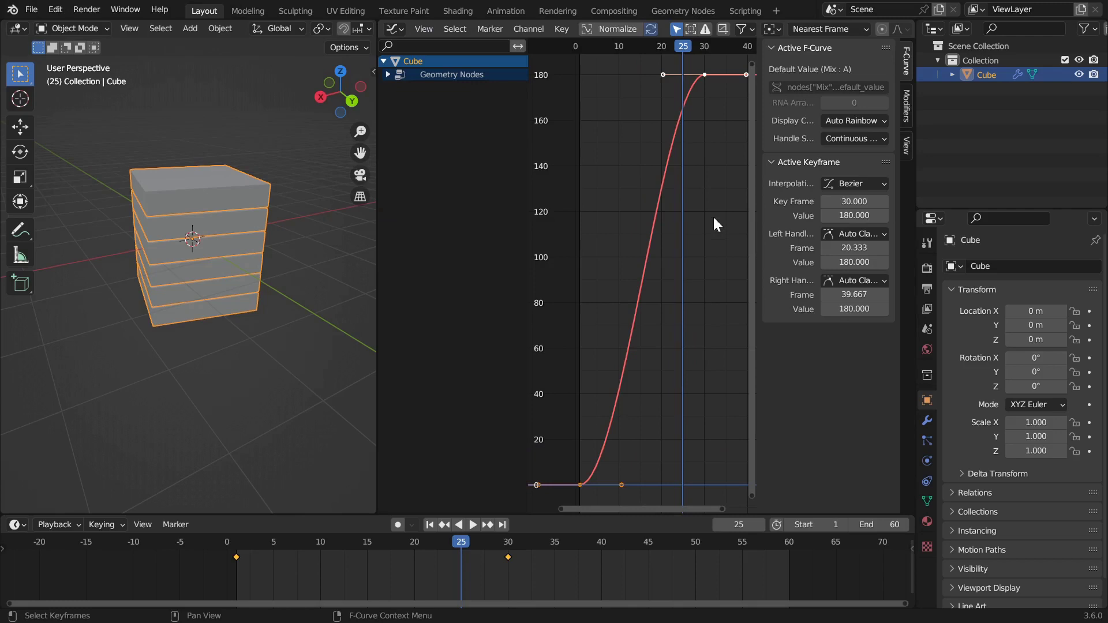
{"action": "key", "text": "n"}
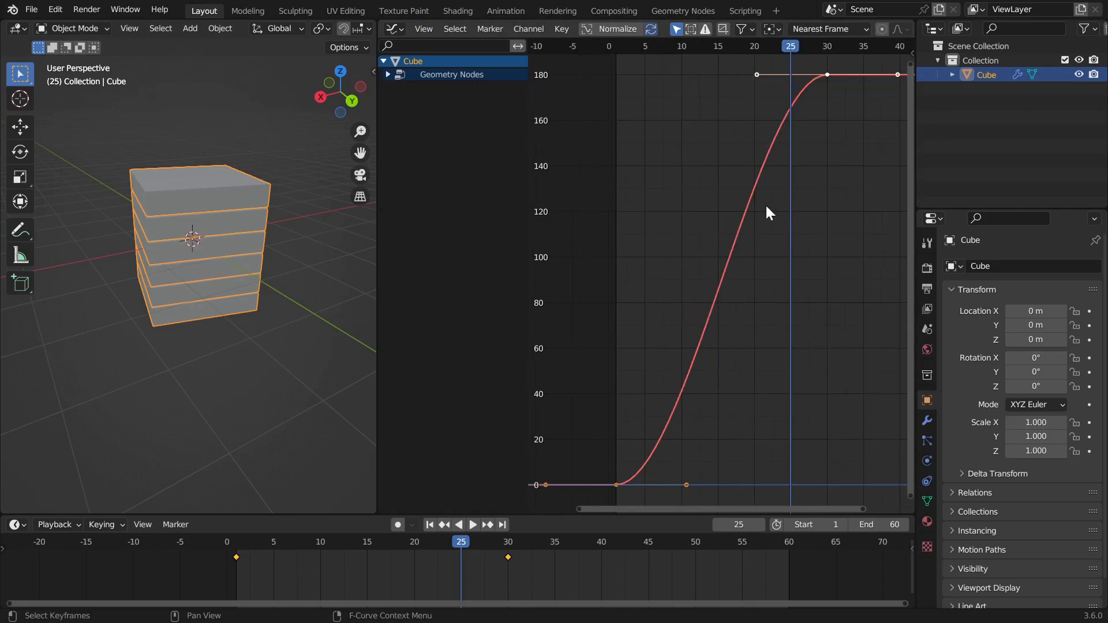
Step: Expand the Geometry Nodes channels and shift the Mix node's B curve about 17 frames later along the time axis
{"action": "left_click", "coordinate": [677, 137]}
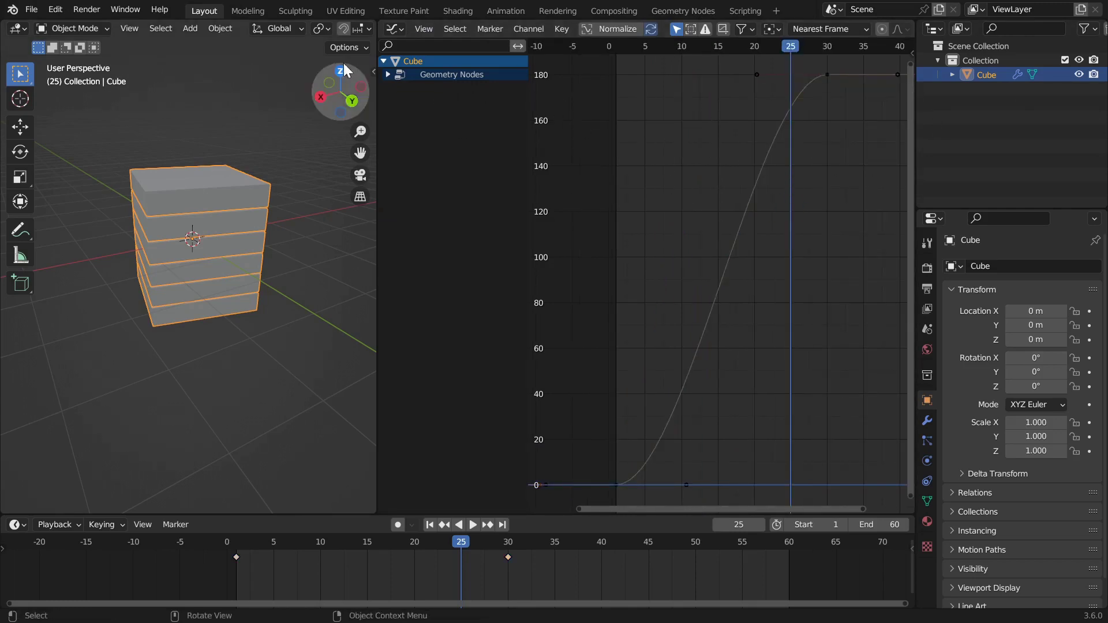
{"action": "left_click", "coordinate": [387, 75]}
{"action": "double_click", "coordinate": [437, 100]}
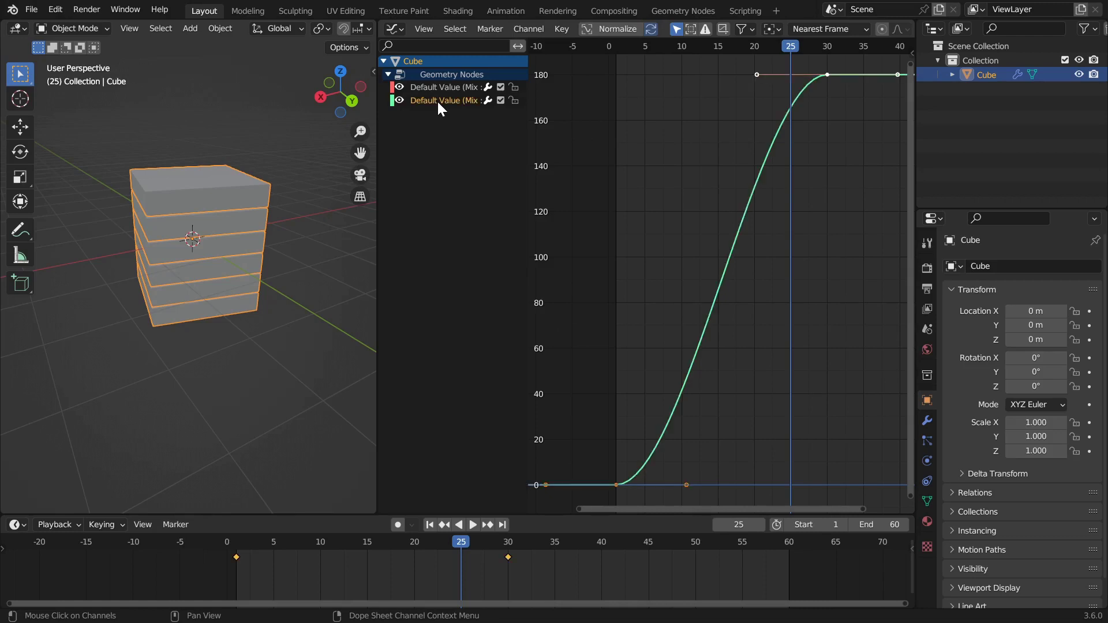
{"action": "key", "text": "g"}
{"action": "key", "text": "x"}
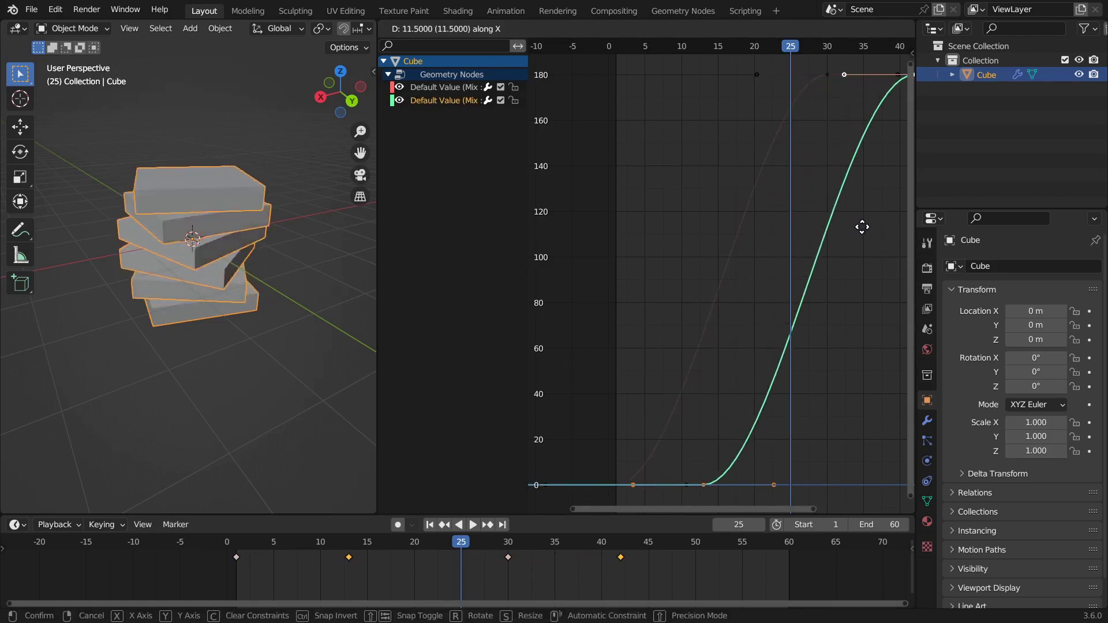
{"action": "left_click", "coordinate": [892, 228]}
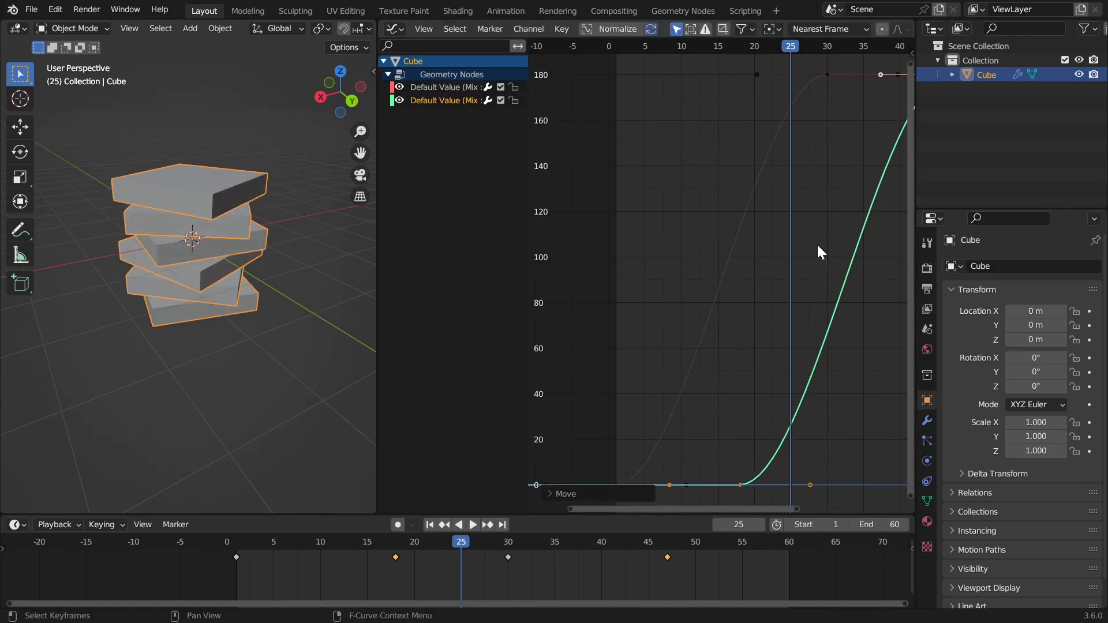
Step: Play the animation to examine how the slabs twist and untwist with the offset curves
{"action": "key", "text": "space"}
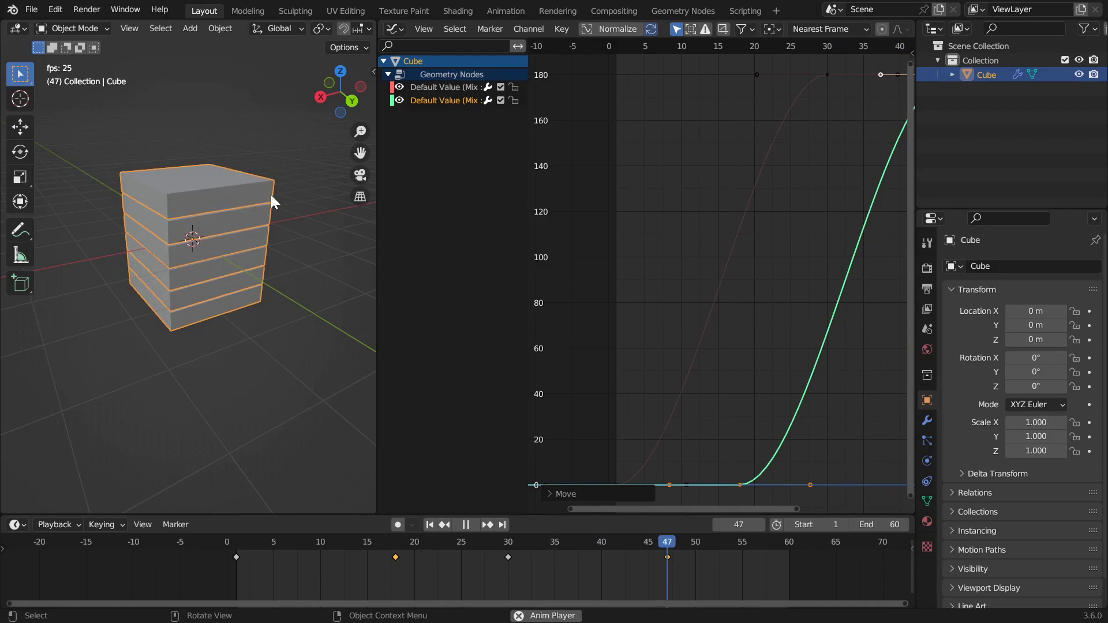
{"action": "key", "text": "space"}
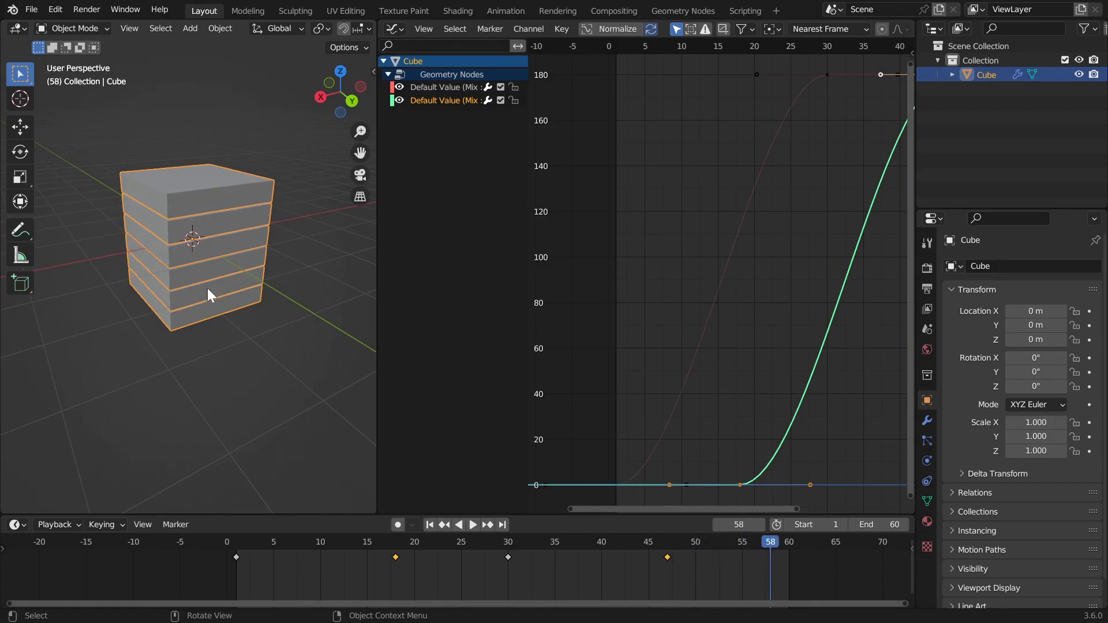
{"action": "key", "text": "space"}
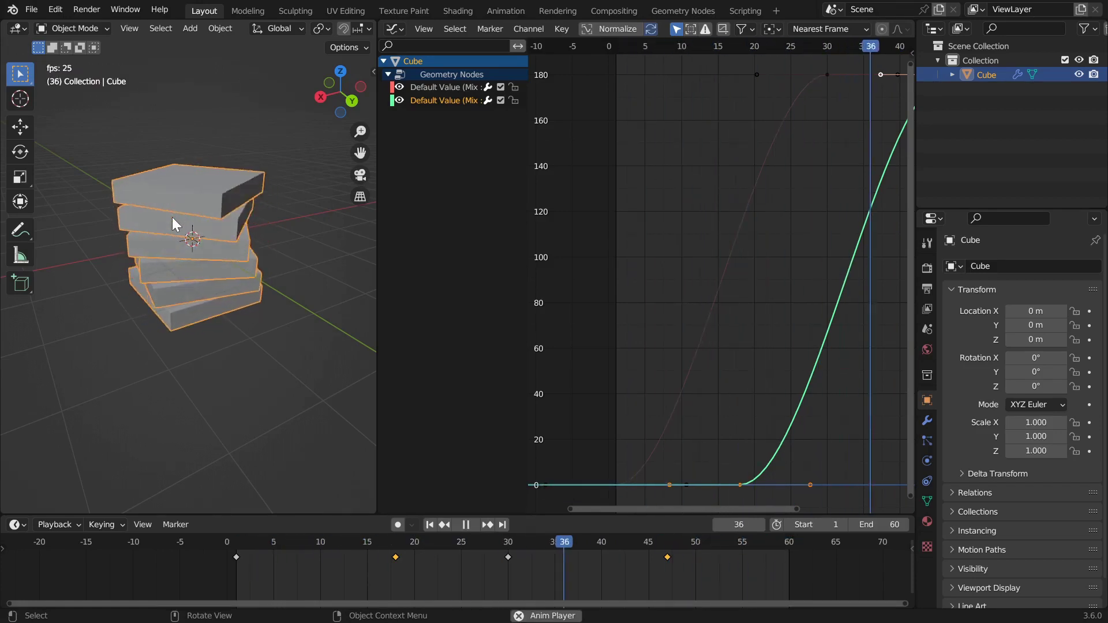
{"action": "key", "text": "space"}
Step: Return to the Geometry Node Editor and insert a Realize Instances node between Instance on Points and Group Output
{"action": "left_click", "coordinate": [395, 28]}
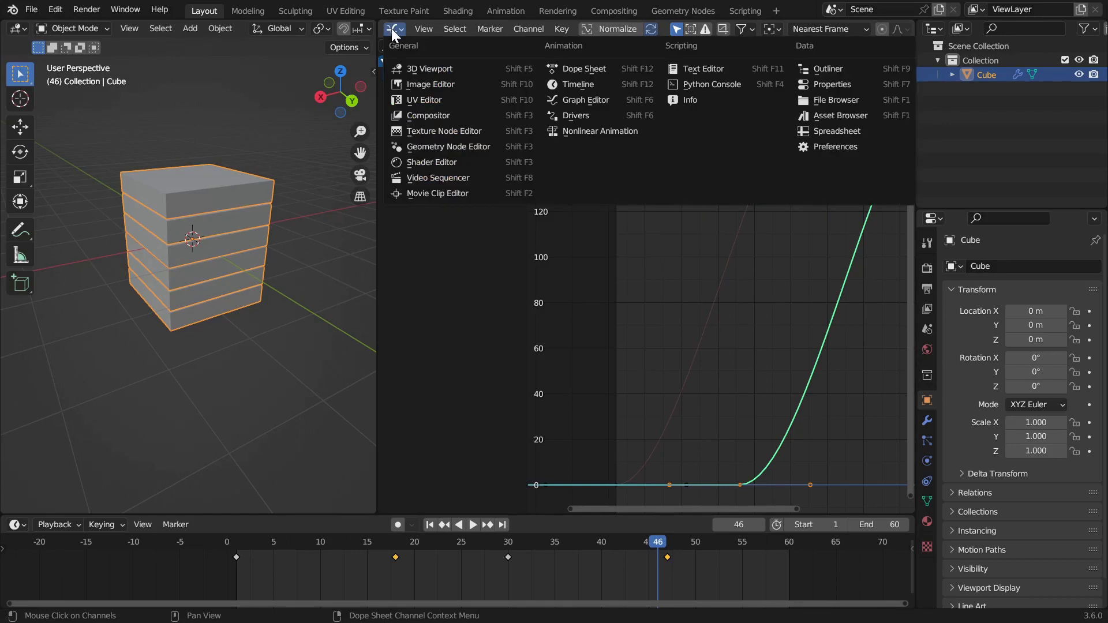
{"action": "left_click", "coordinate": [438, 143]}
{"action": "scroll", "coordinate": [851, 254], "scroll_direction": "down", "scroll_amount": 7}
{"action": "middle_click_drag", "start_coordinate": [851, 255], "coordinate": [502, 302]}
{"action": "middle_click_drag", "start_coordinate": [726, 227], "coordinate": [663, 312]}
{"action": "scroll", "coordinate": [672, 323], "scroll_direction": "up", "scroll_amount": 5}
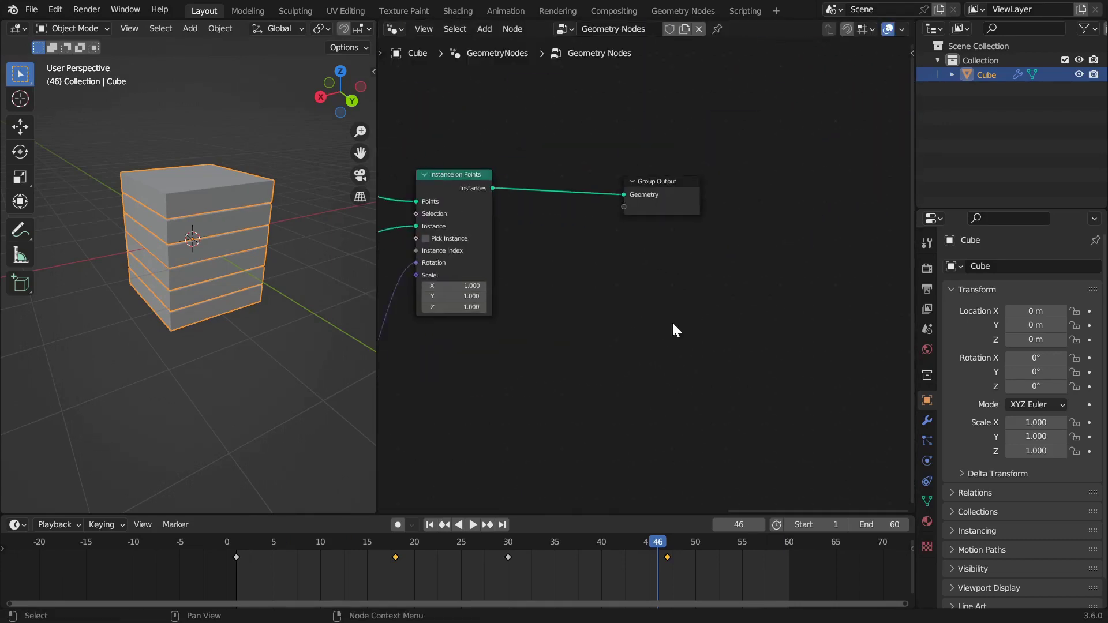
{"action": "scroll", "coordinate": [672, 321], "scroll_direction": "up", "scroll_amount": 1}
{"action": "middle_click_drag", "start_coordinate": [454, 199], "coordinate": [566, 222]}
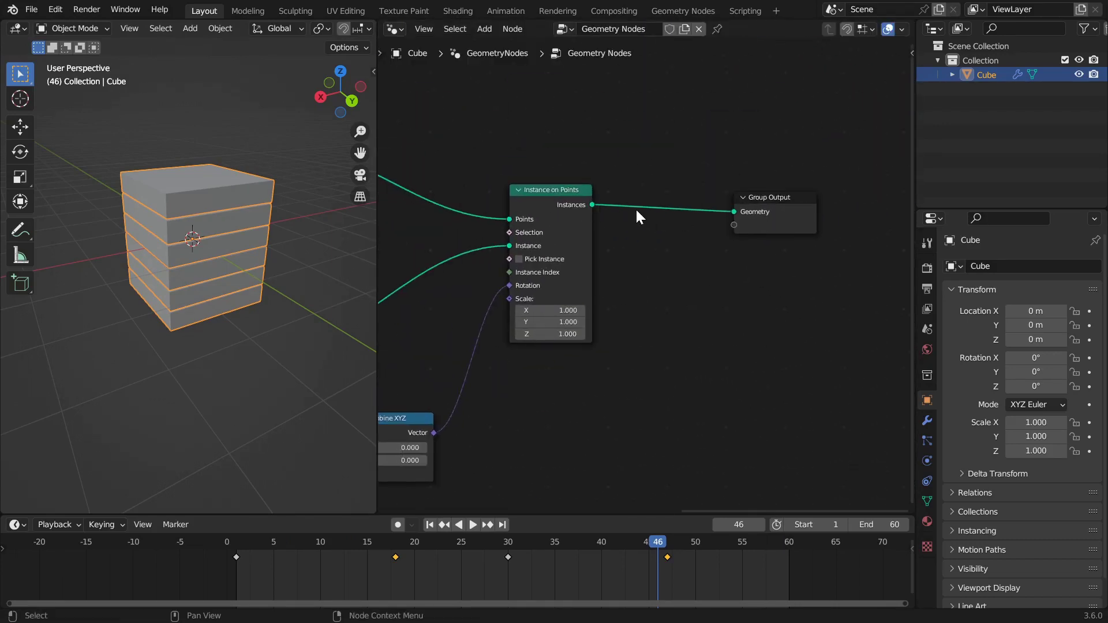
{"action": "key", "text": "shift+a"}
{"action": "mouse_move", "coordinate": [619, 212]}
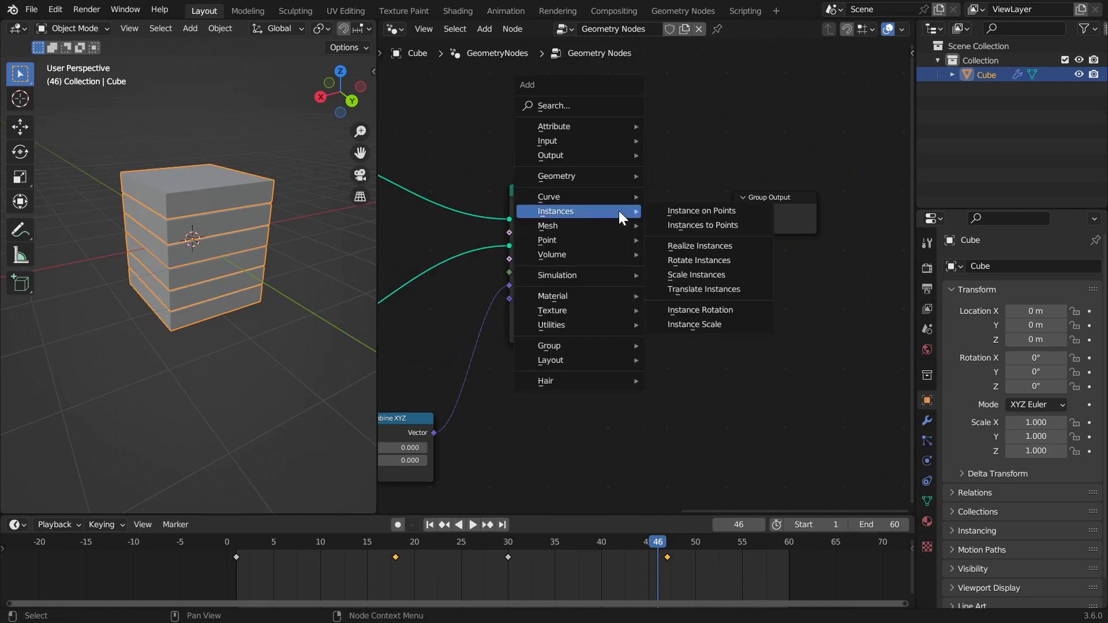
{"action": "left_click", "coordinate": [693, 245]}
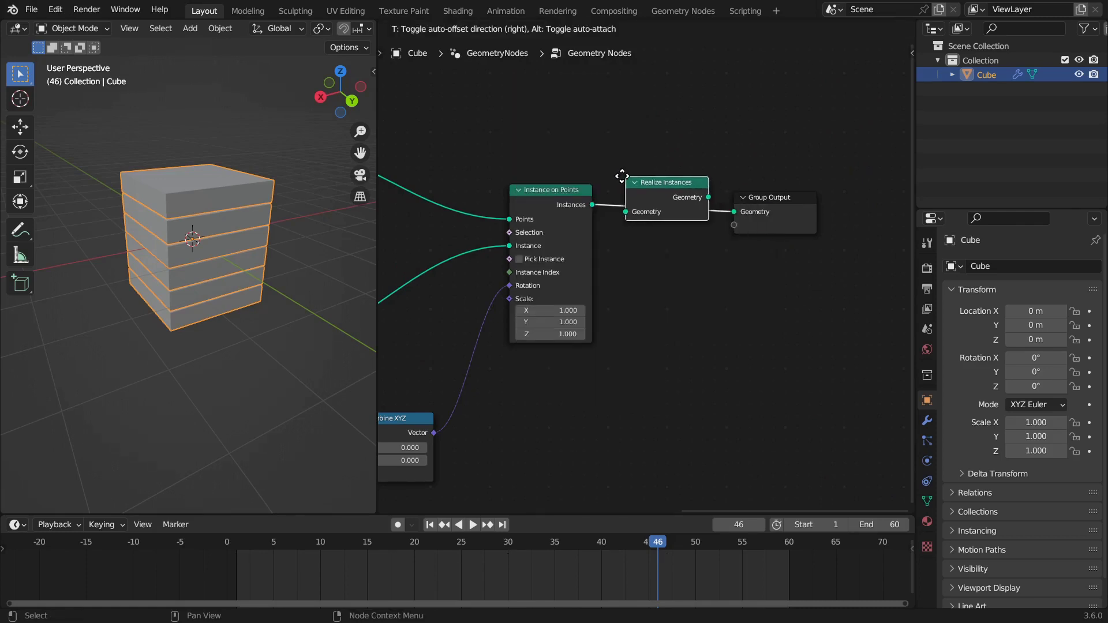
{"action": "left_click", "coordinate": [608, 187]}
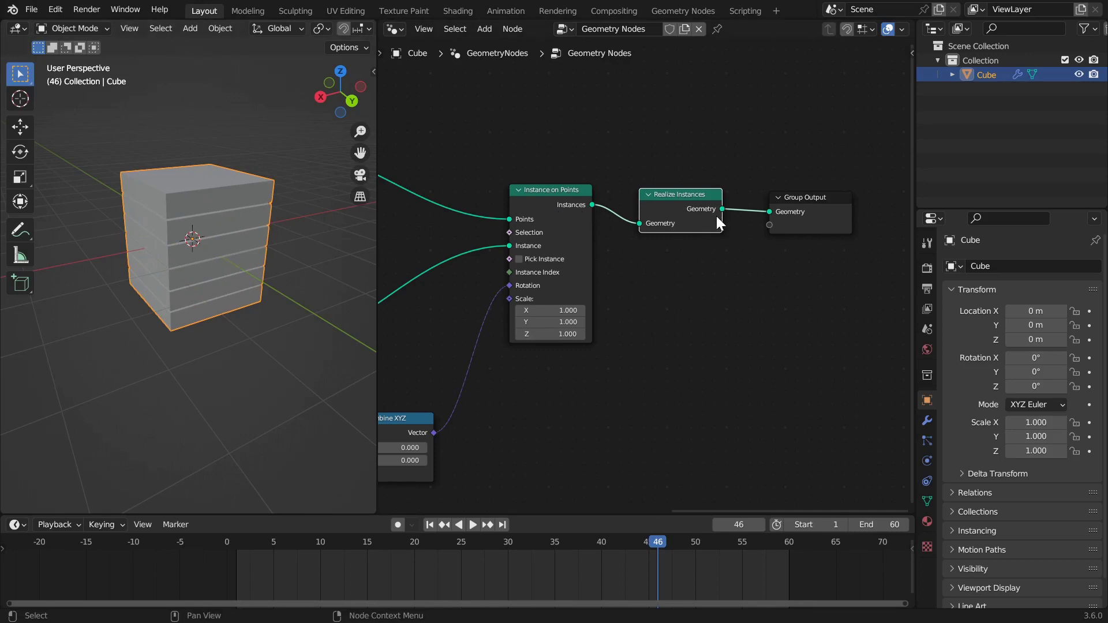
Step: Display the cube's modifiers and insert a Set Shade Smooth node between Realize Instances and Group Output
{"action": "left_click", "coordinate": [927, 421]}
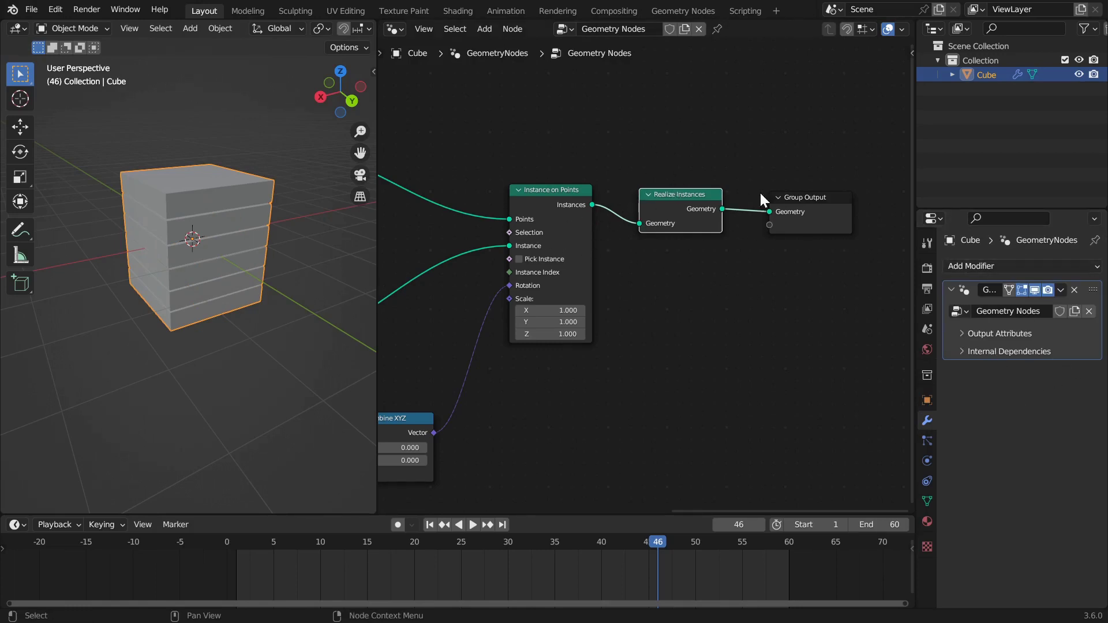
{"action": "mouse_move", "coordinate": [676, 224]}
{"action": "left_mouse_down"}
{"action": "mouse_move", "coordinate": [666, 208]}
{"action": "mouse_move", "coordinate": [664, 221]}
{"action": "left_mouse_up"}
{"action": "key", "text": "shift+a"}
{"action": "mouse_move", "coordinate": [712, 204]}
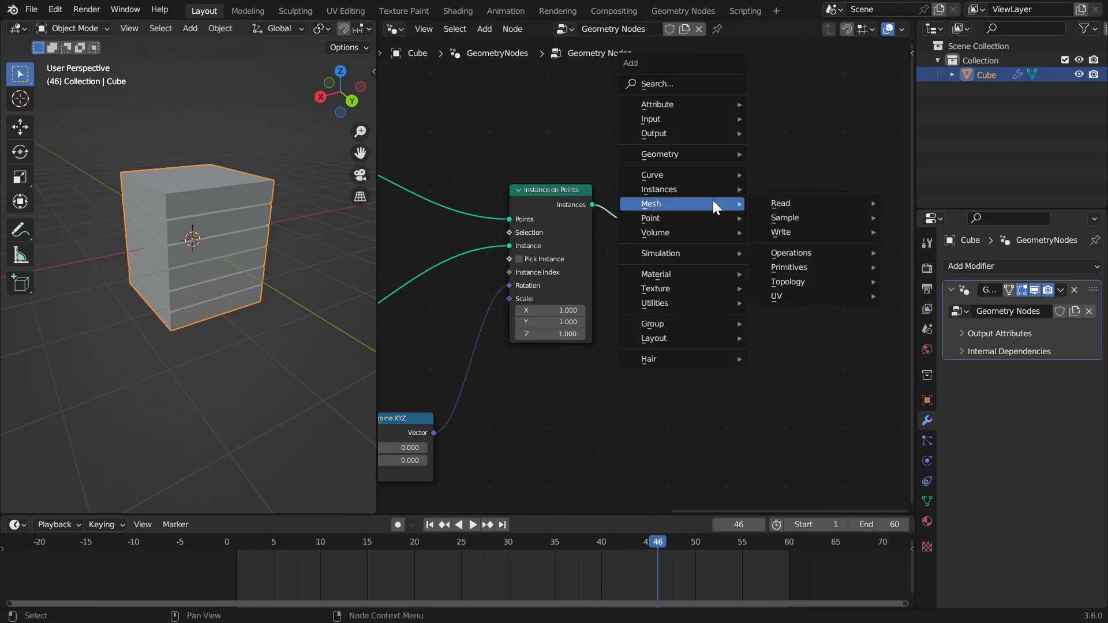
{"action": "mouse_move", "coordinate": [825, 232]}
{"action": "left_click", "coordinate": [931, 231]}
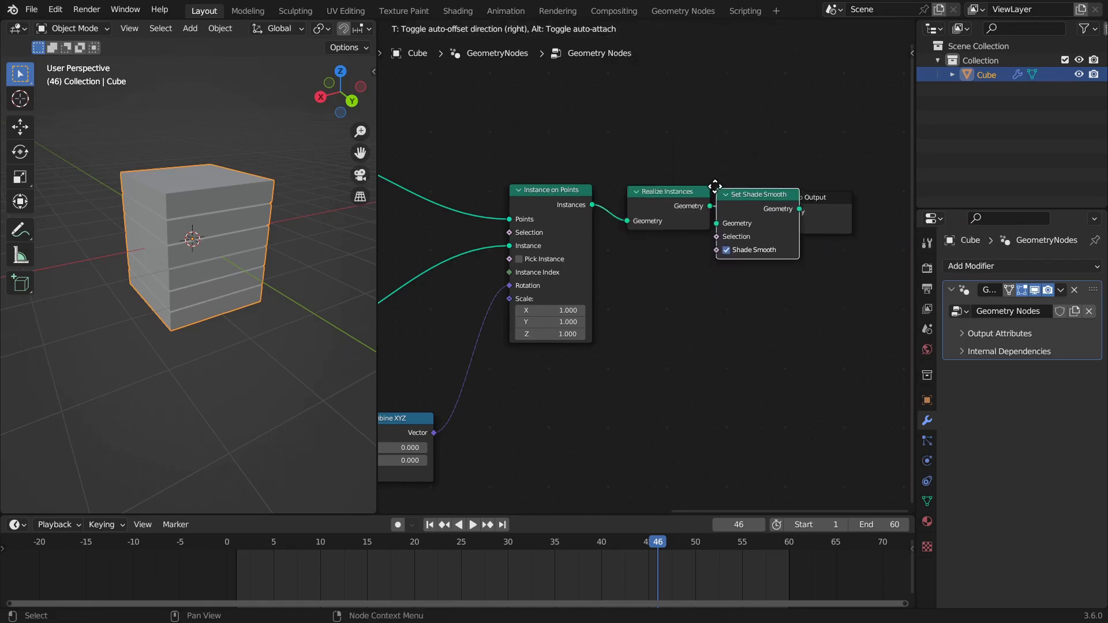
{"action": "left_click", "coordinate": [715, 187]}
{"action": "middle_click_drag", "start_coordinate": [732, 257], "coordinate": [645, 287]}
{"action": "scroll", "coordinate": [645, 287], "scroll_direction": "up", "scroll_amount": 2}
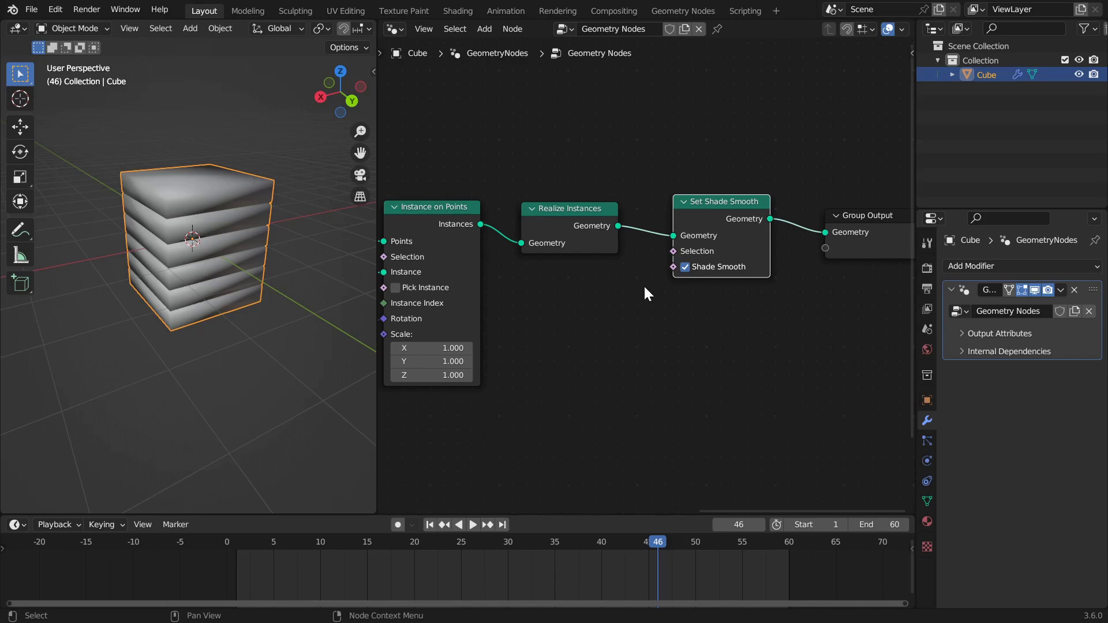
Step: Add a Bevel modifier to the cube and set its amount to 0.001 m
{"action": "left_click", "coordinate": [1017, 264]}
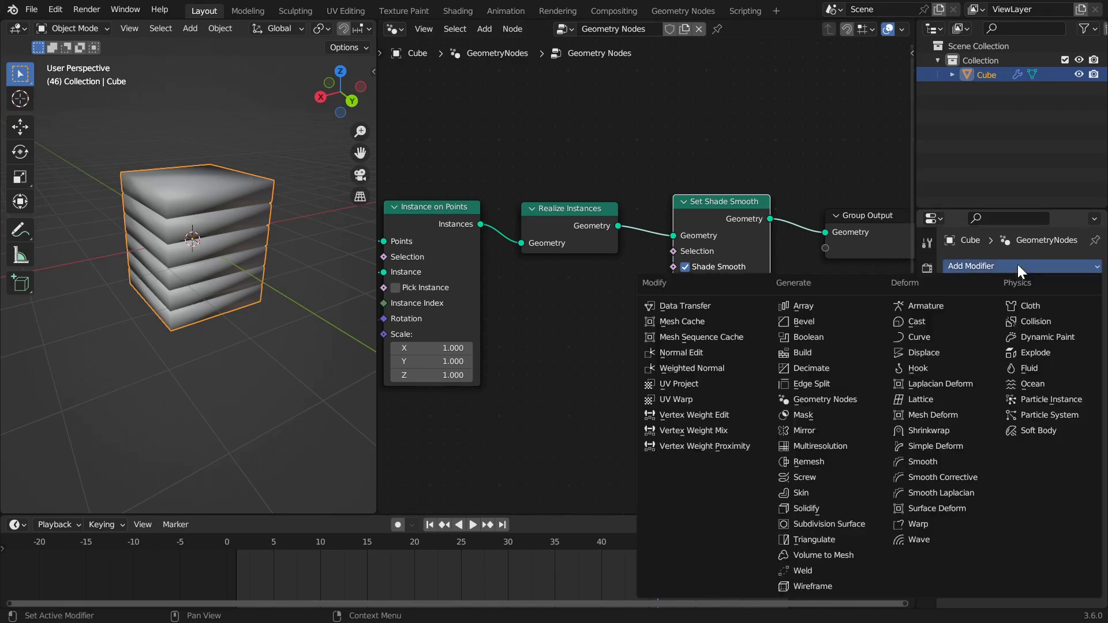
{"action": "left_click", "coordinate": [826, 323]}
{"action": "left_click", "coordinate": [1036, 425]}
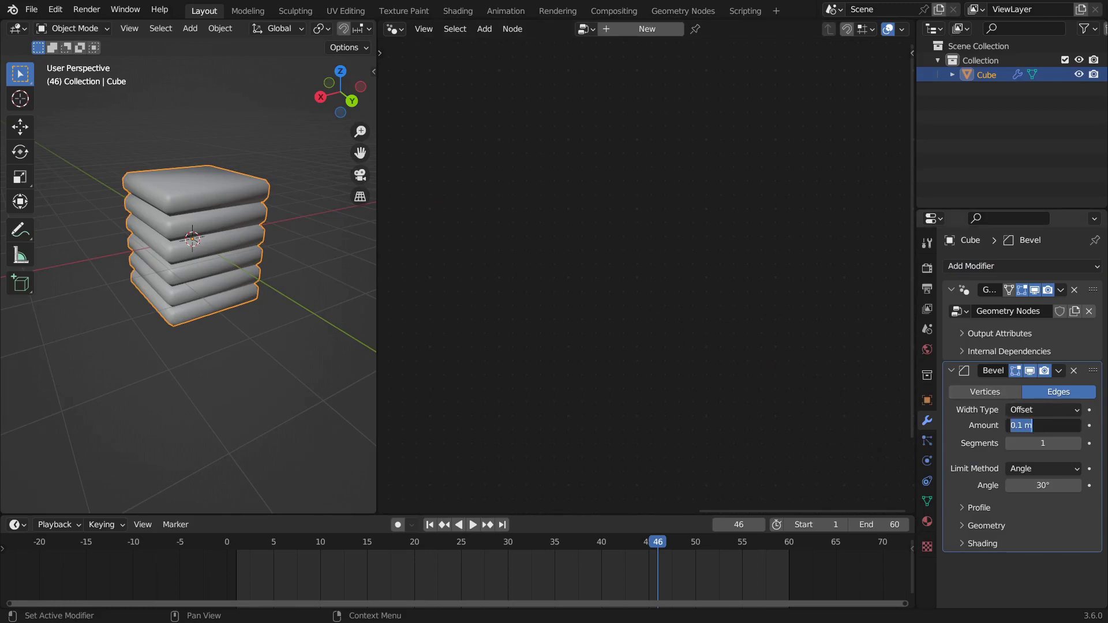
{"action": "type", "text": "."}
{"action": "key", "text": "Return"}
Step: Add a Subdivision Surface modifier below the bevel with both viewport and render levels set to 5
{"action": "left_click", "coordinate": [1003, 268]}
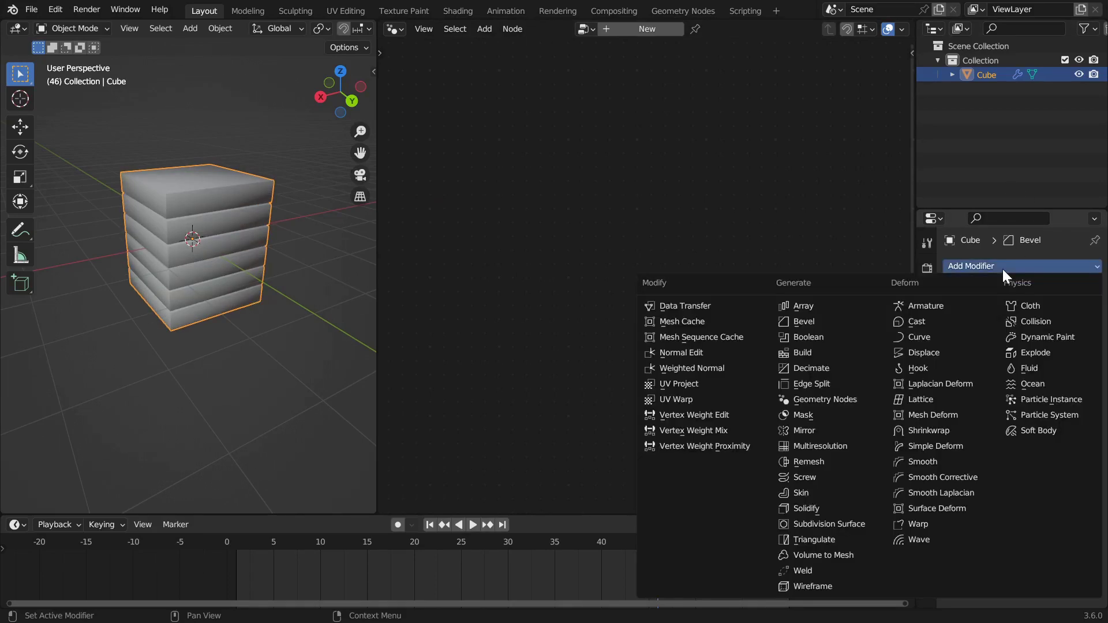
{"action": "left_click", "coordinate": [813, 524]}
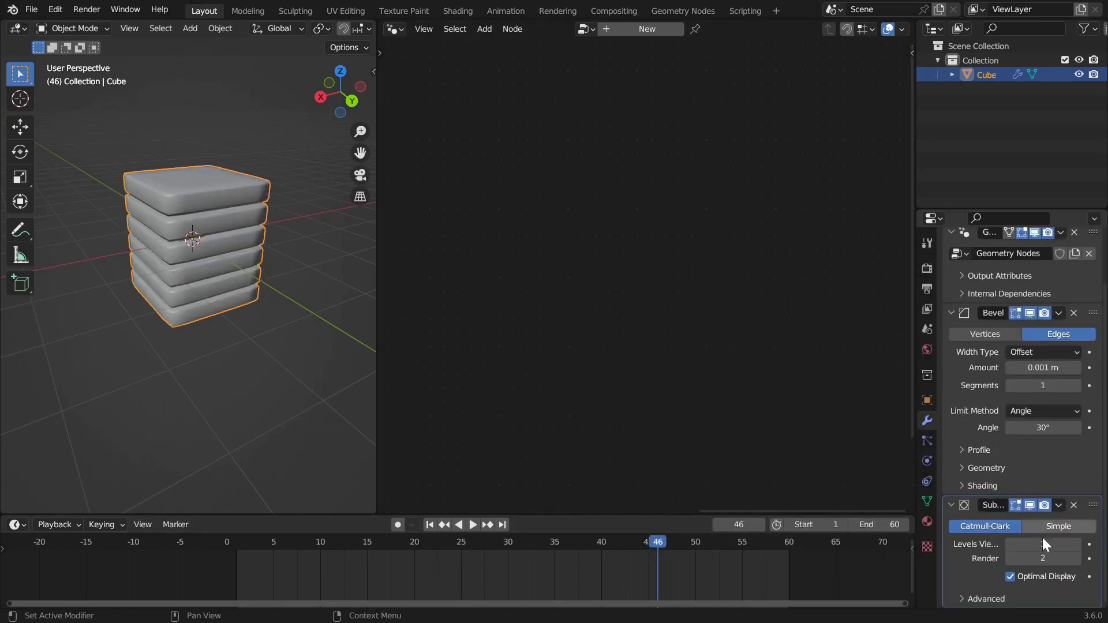
{"action": "left_click", "coordinate": [1076, 544]}
{"action": "left_click", "coordinate": [1077, 544]}
{"action": "left_click", "coordinate": [1077, 544]}
{"action": "left_click", "coordinate": [1076, 543]}
{"action": "left_click", "coordinate": [1077, 544]}
{"action": "left_click", "coordinate": [1076, 558]}
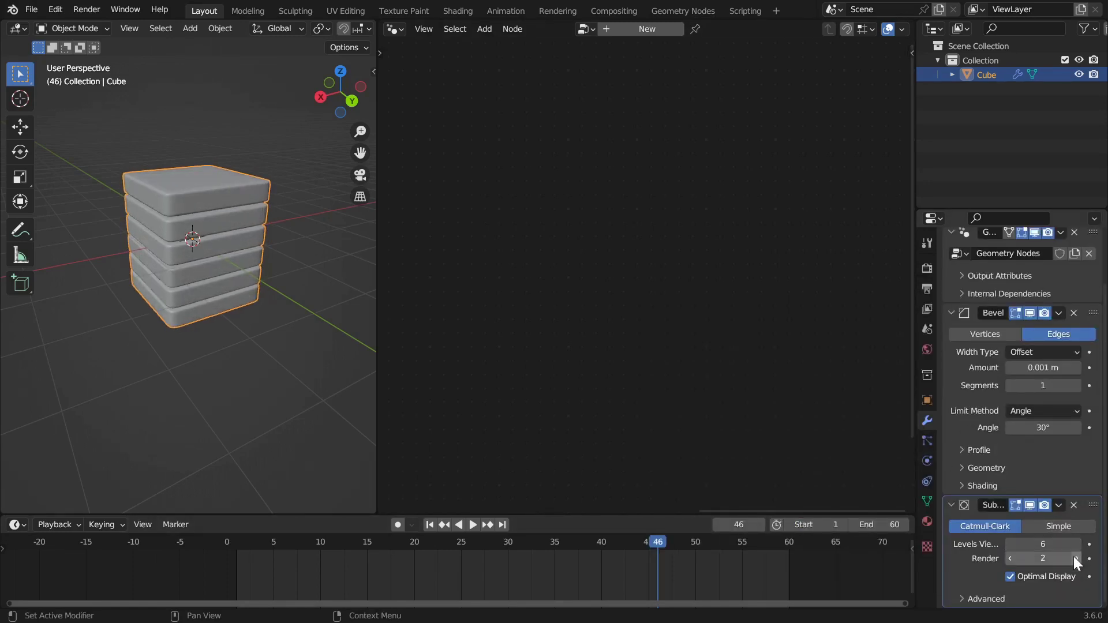
{"action": "left_click", "coordinate": [1076, 558]}
{"action": "left_click", "coordinate": [1076, 558]}
{"action": "left_click", "coordinate": [1077, 558]}
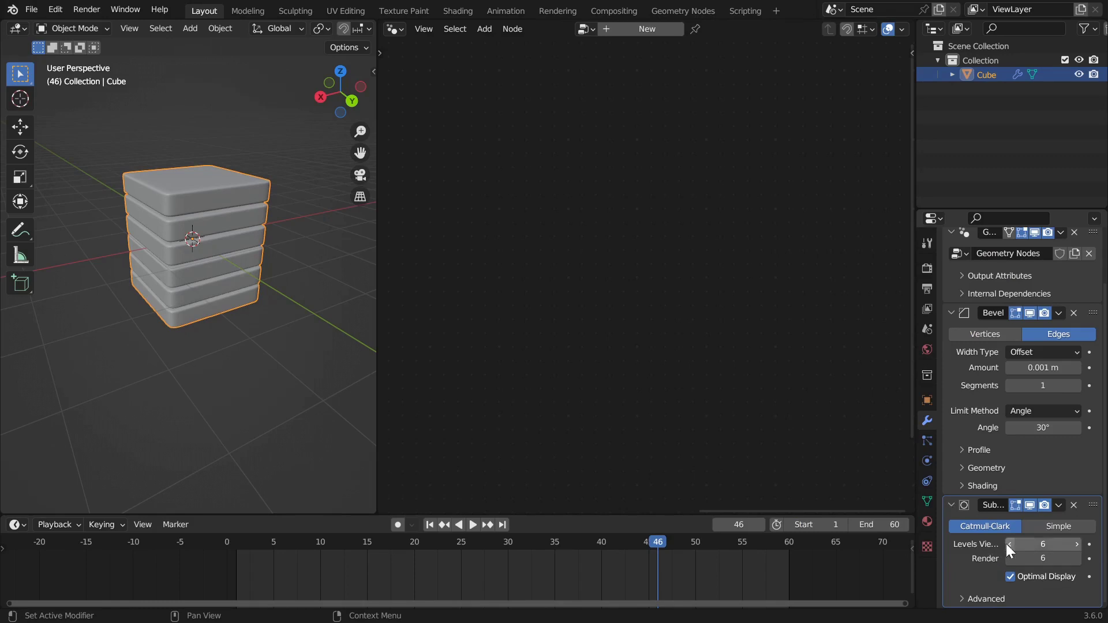
{"action": "left_click", "coordinate": [1007, 544]}
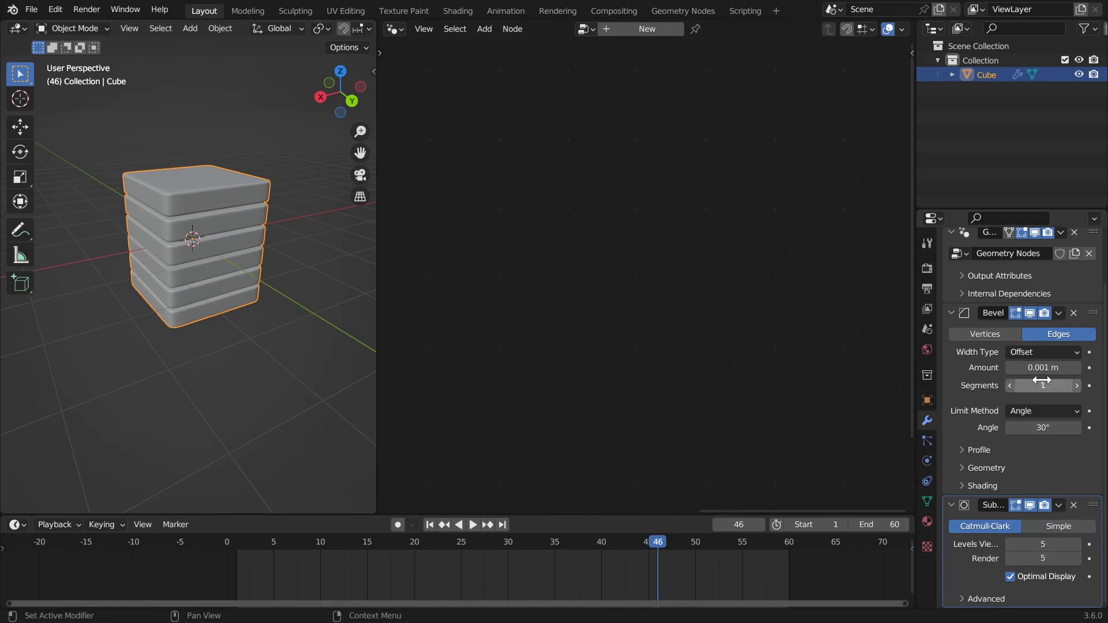
Step: Make the Geometry Nodes modifier active and insert a Set Material node between Set Shade Smooth and Group Output
{"action": "scroll", "coordinate": [1097, 323], "scroll_direction": "up", "scroll_amount": 3}
{"action": "left_click", "coordinate": [1100, 300]}
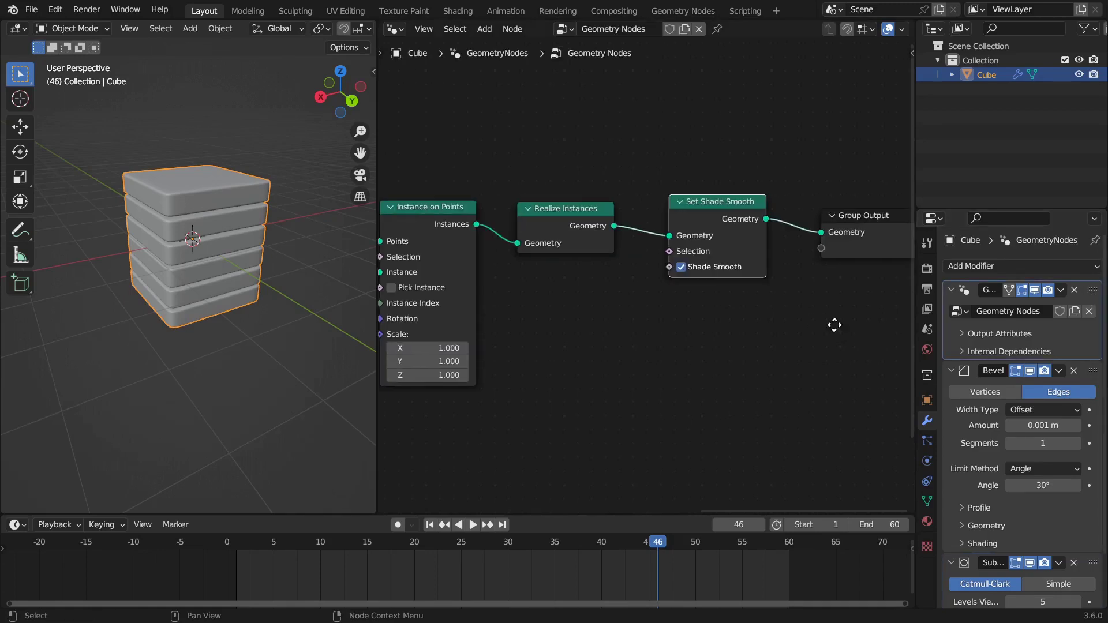
{"action": "middle_click_drag", "start_coordinate": [789, 294], "coordinate": [695, 268]}
{"action": "key", "text": "shift+a"}
{"action": "mouse_move", "coordinate": [695, 262]}
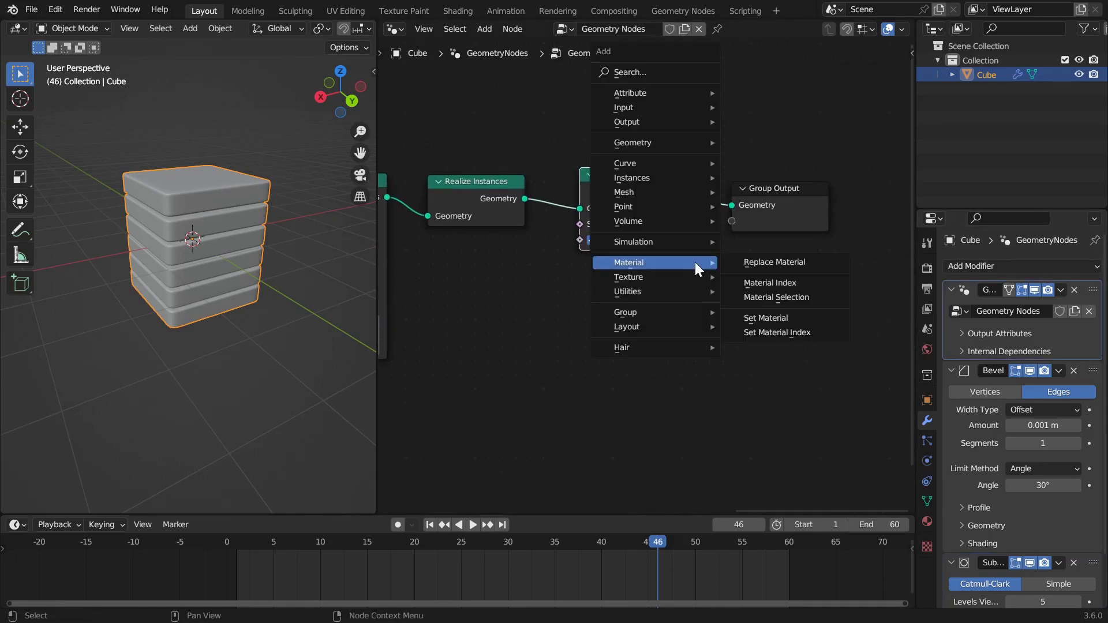
{"action": "left_click", "coordinate": [771, 317]}
{"action": "left_click", "coordinate": [734, 174]}
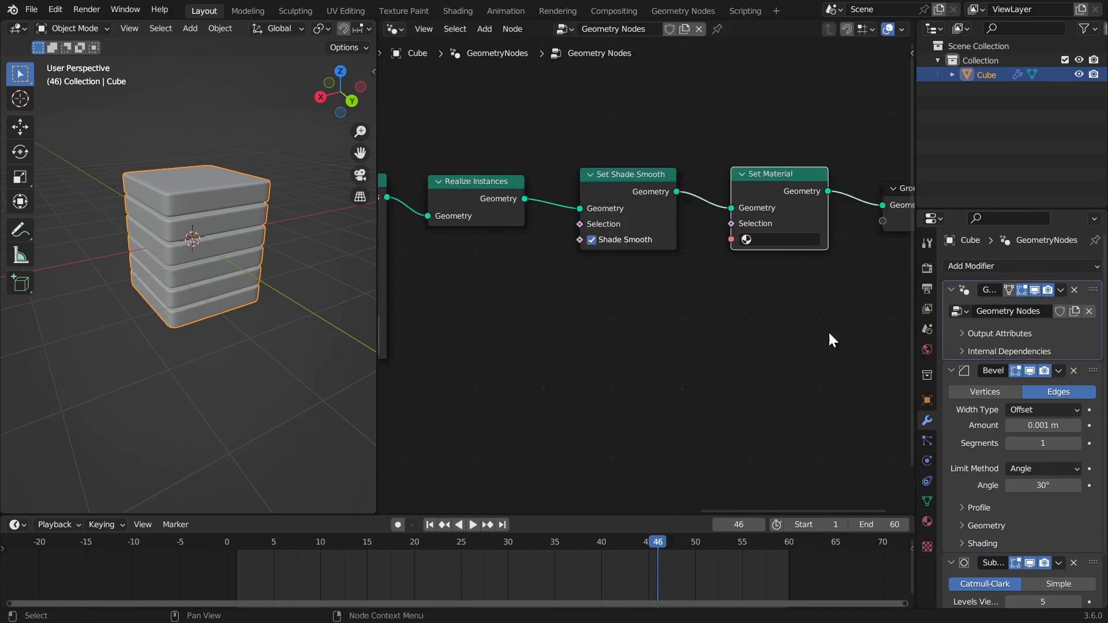
Step: Name the cube's material "glass"
{"action": "left_click", "coordinate": [927, 521]}
{"action": "left_click", "coordinate": [1017, 326]}
{"action": "type", "text": "glass"}
{"action": "key", "text": "Return"}
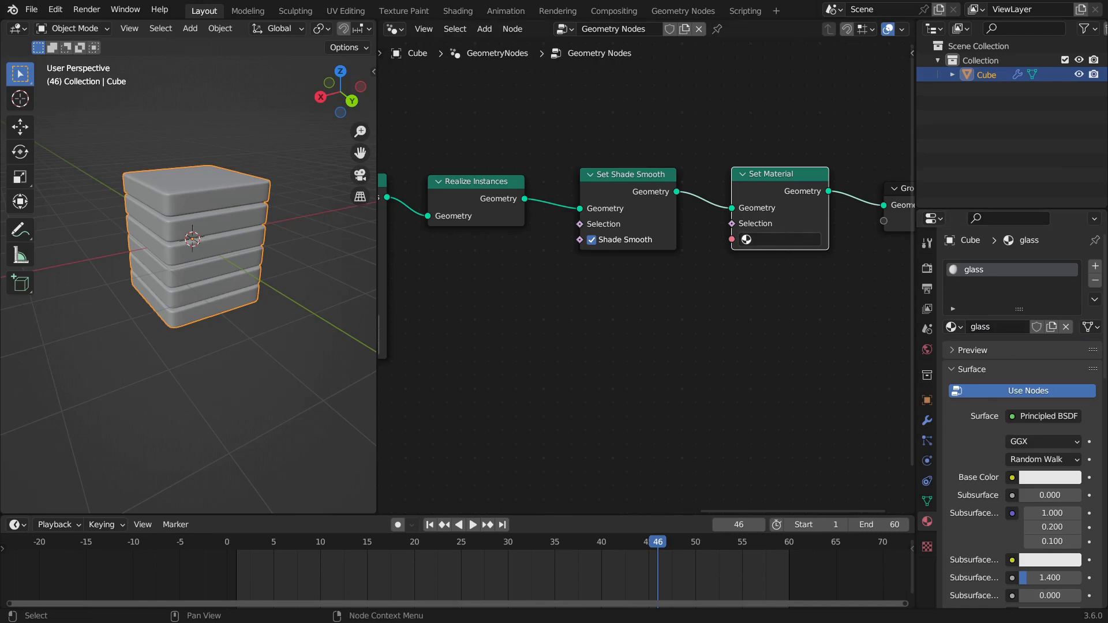
Step: Assign the glass material in the Set Material node and save the file
{"action": "left_click", "coordinate": [780, 240]}
{"action": "key", "text": "Return"}
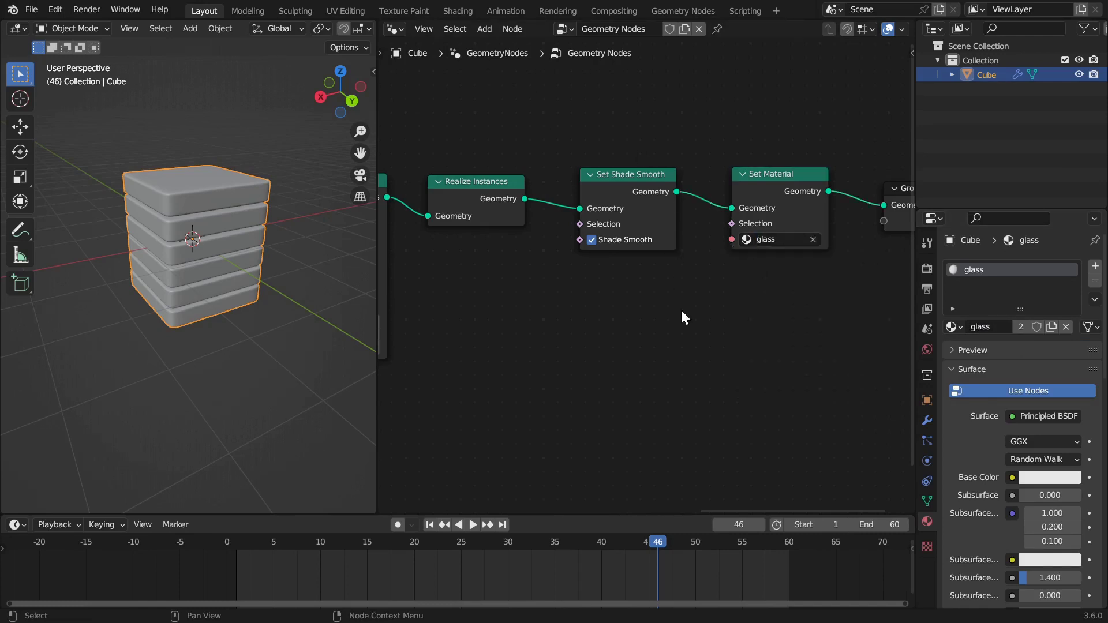
{"action": "key", "text": "ctrl+s"}
Step: Change the glass material's surface shader to Glass BSDF and show its node tree in the Shader Editor
{"action": "left_click", "coordinate": [1050, 416]}
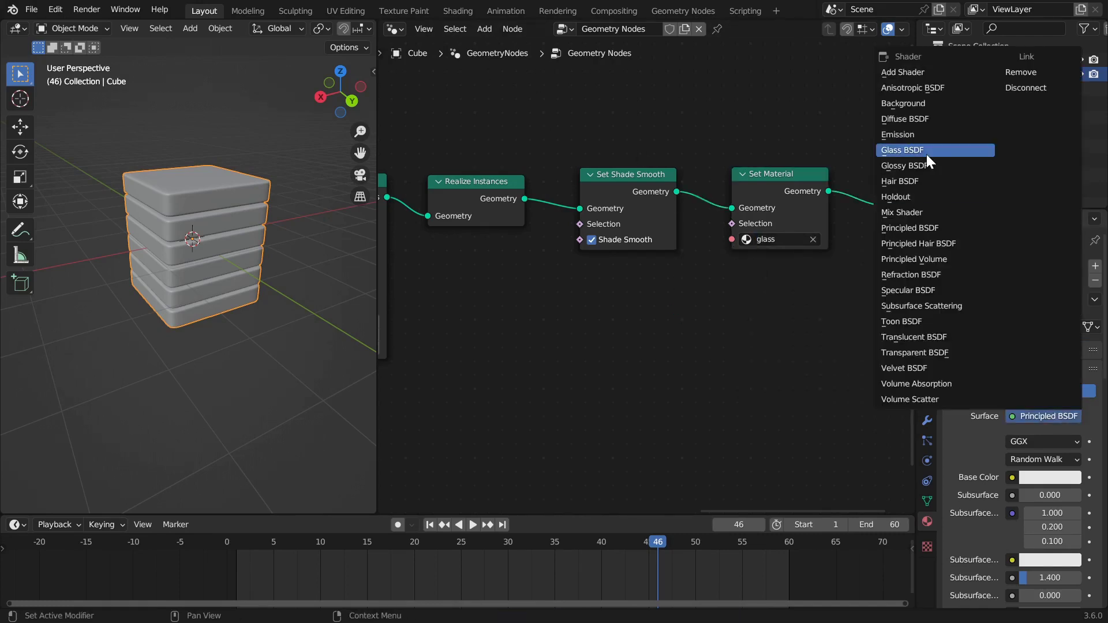
{"action": "left_click", "coordinate": [910, 151]}
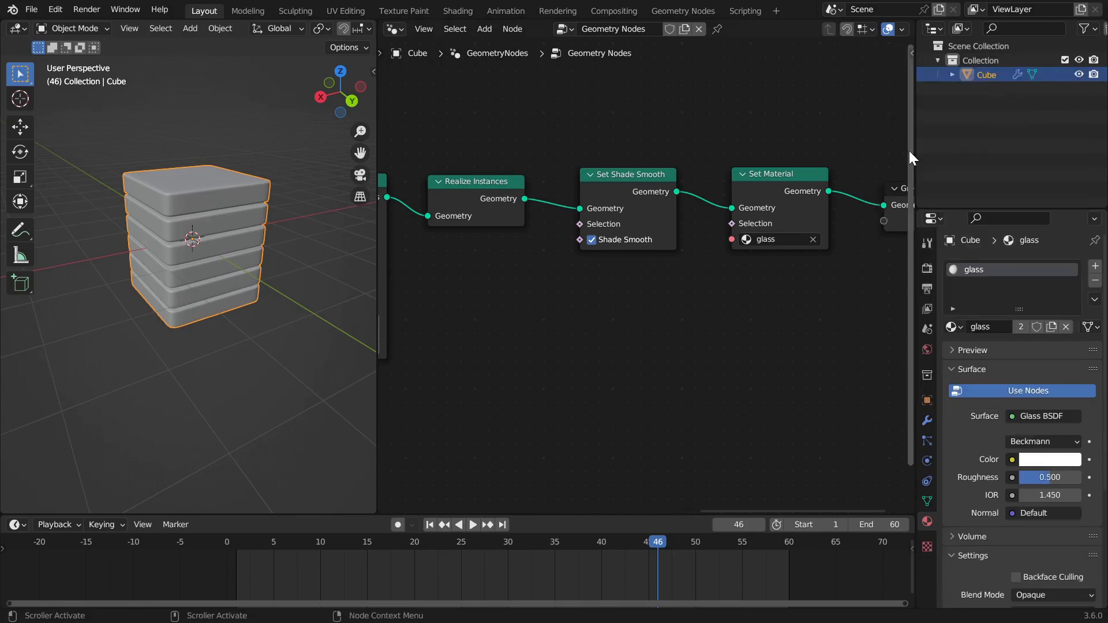
{"action": "left_click", "coordinate": [397, 29]}
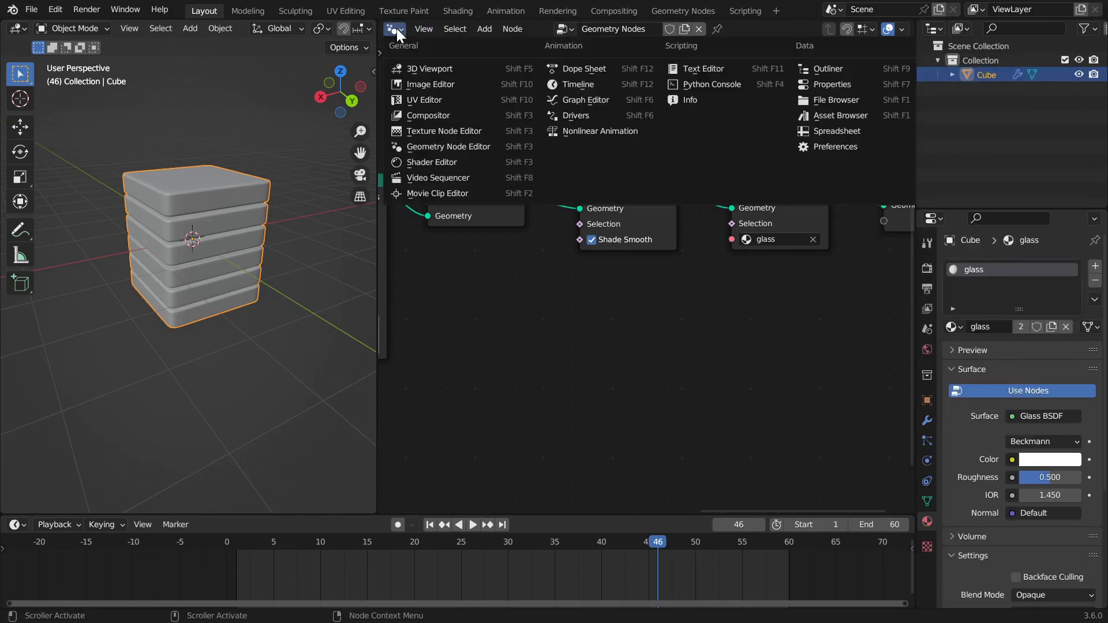
{"action": "left_click", "coordinate": [438, 162]}
{"action": "key", "text": "Home"}
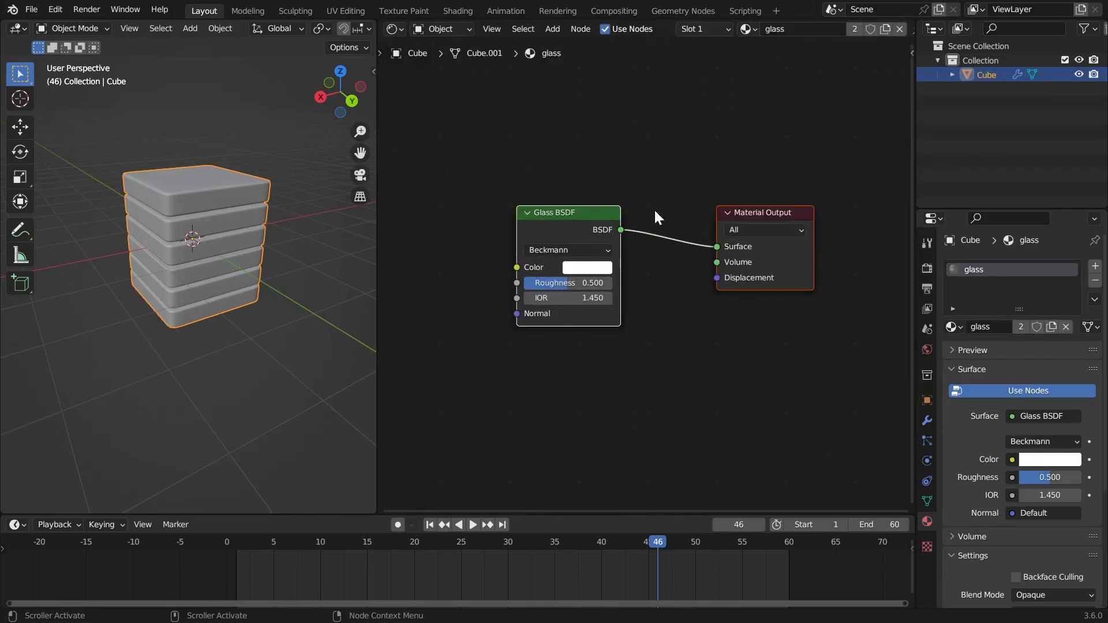
Step: Switch the Shader Editor from the object's material to the World node tree
{"action": "left_click", "coordinate": [457, 27]}
{"action": "left_click", "coordinate": [453, 55]}
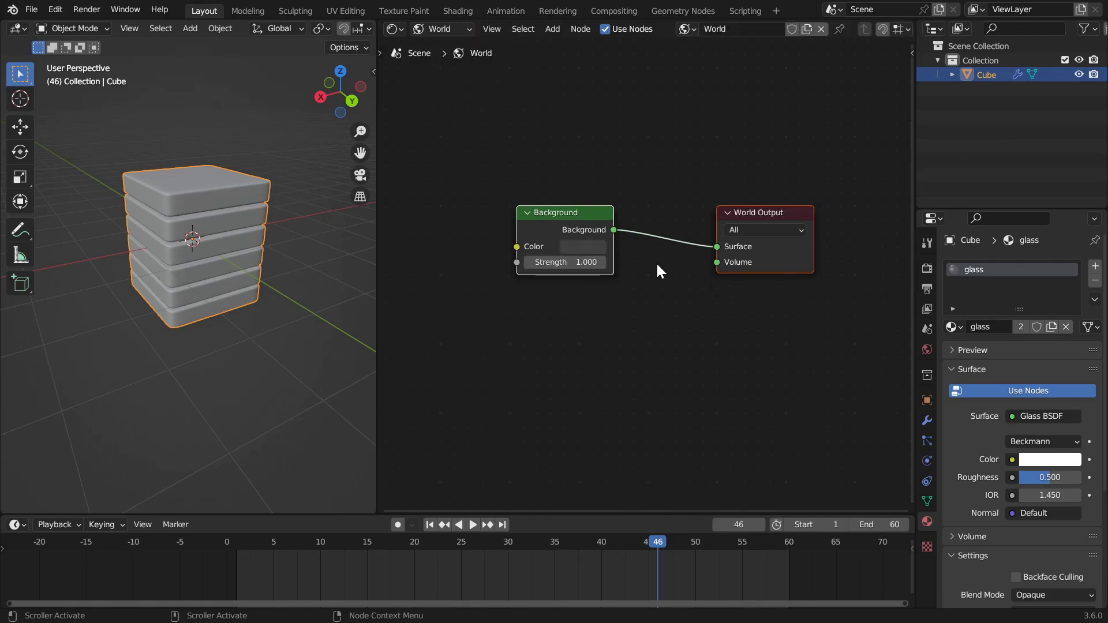
{"action": "key", "text": "Home"}
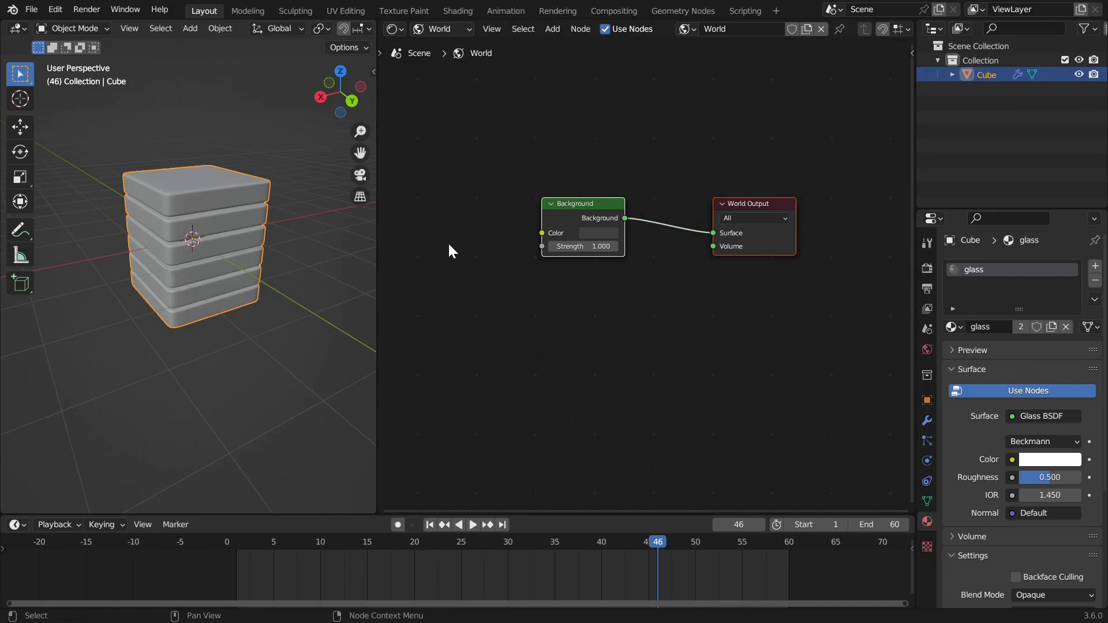
Step: Add a Geometry node to the World tree and connect its Position output to the Background node's Color
{"action": "middle_click_drag", "start_coordinate": [227, 268], "coordinate": [230, 352]}
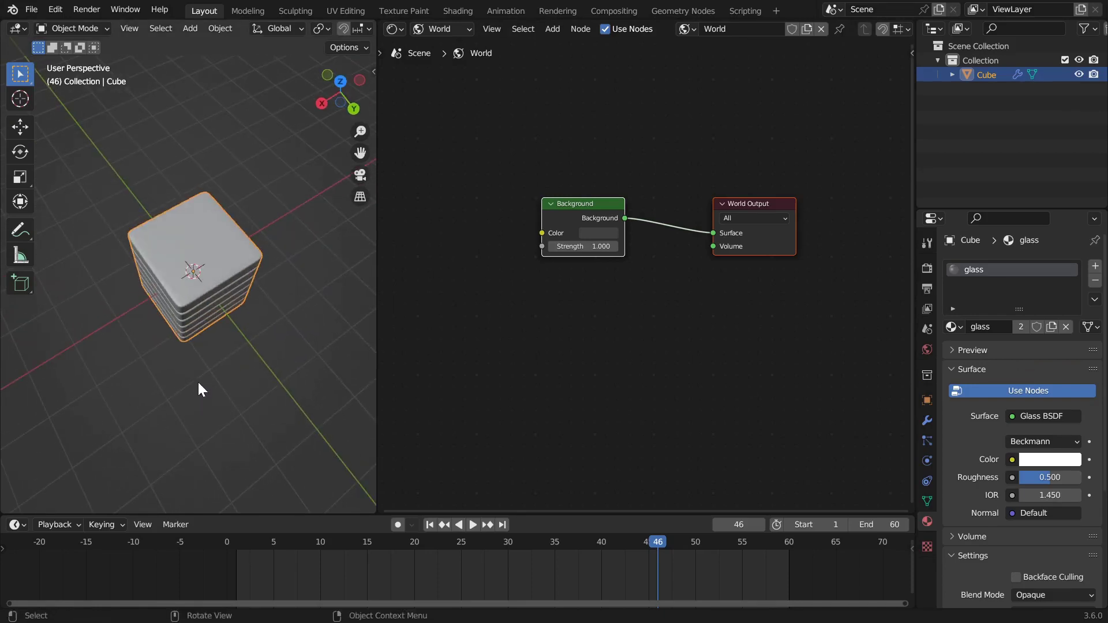
{"action": "middle_click_drag", "start_coordinate": [188, 399], "coordinate": [192, 259]}
{"action": "middle_click_drag", "start_coordinate": [437, 329], "coordinate": [651, 329]}
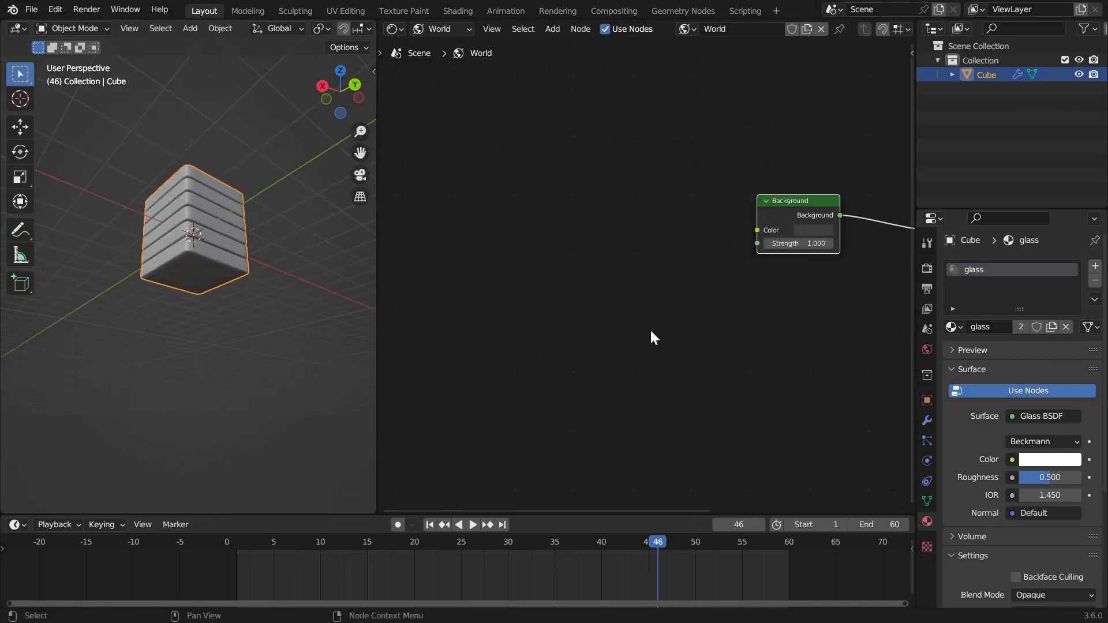
{"action": "scroll", "coordinate": [607, 236], "scroll_direction": "up", "scroll_amount": 1}
{"action": "key", "text": "shift+a"}
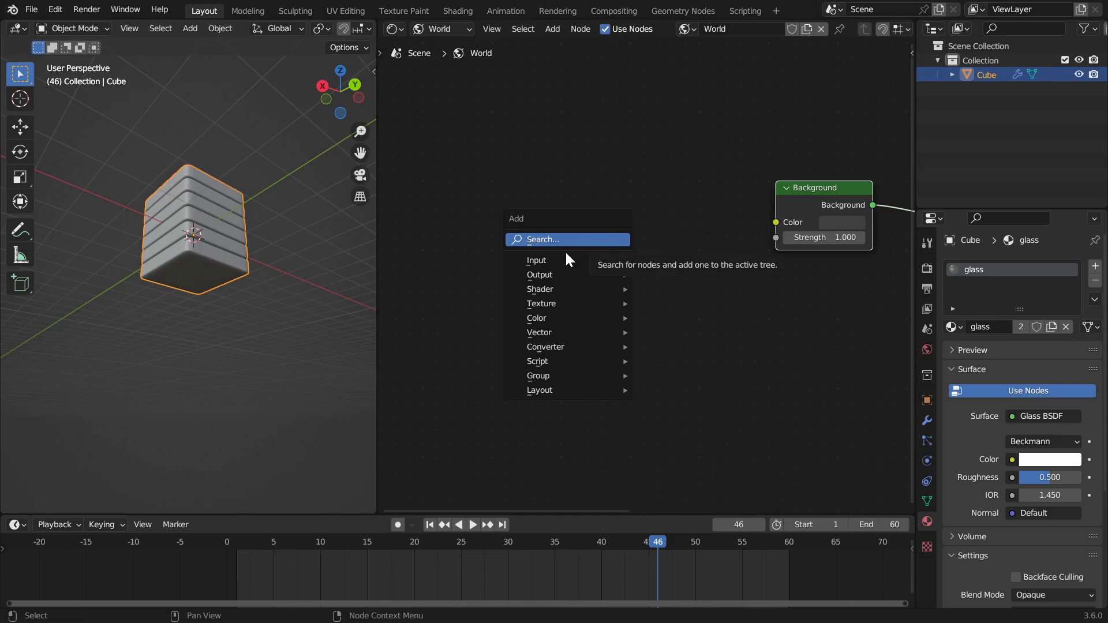
{"action": "mouse_move", "coordinate": [554, 263]}
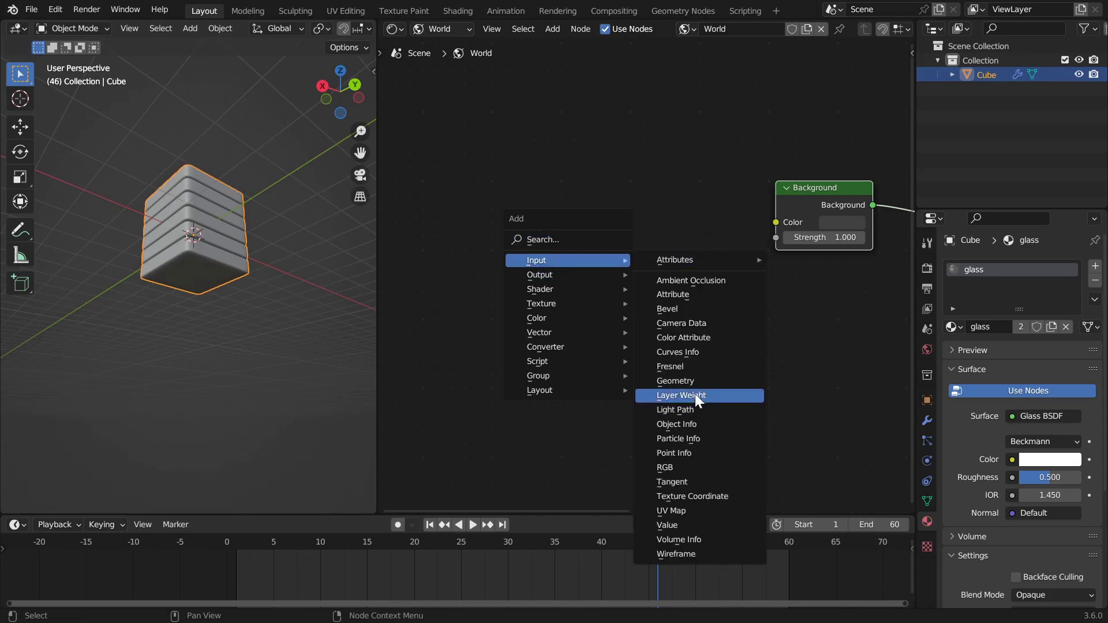
{"action": "left_click", "coordinate": [675, 381]}
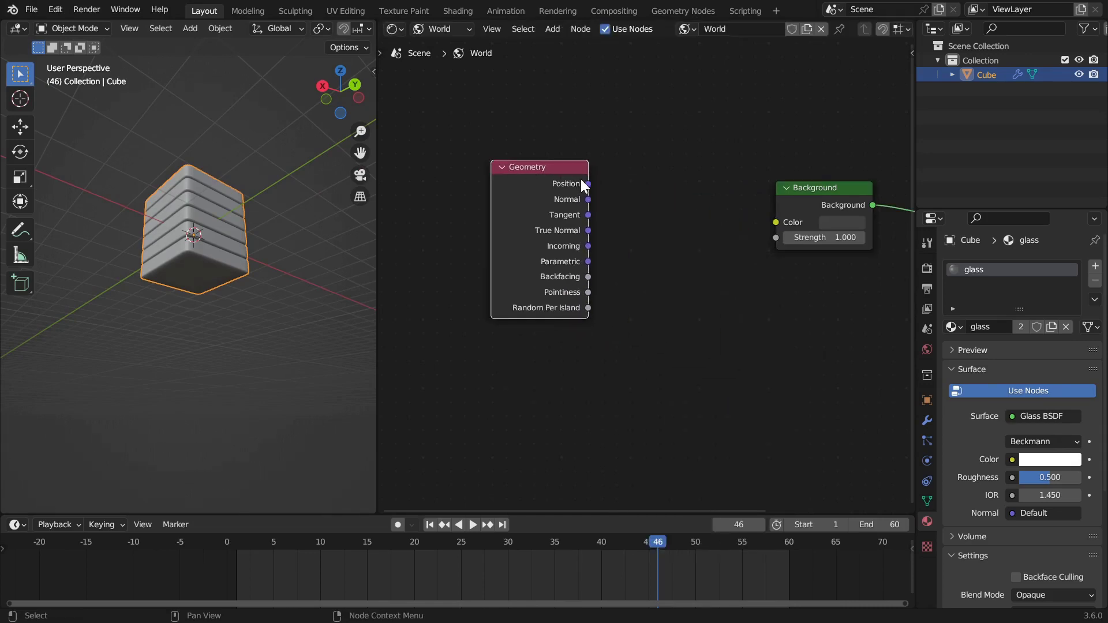
{"action": "left_click_drag", "start_coordinate": [584, 182], "coordinate": [775, 223]}
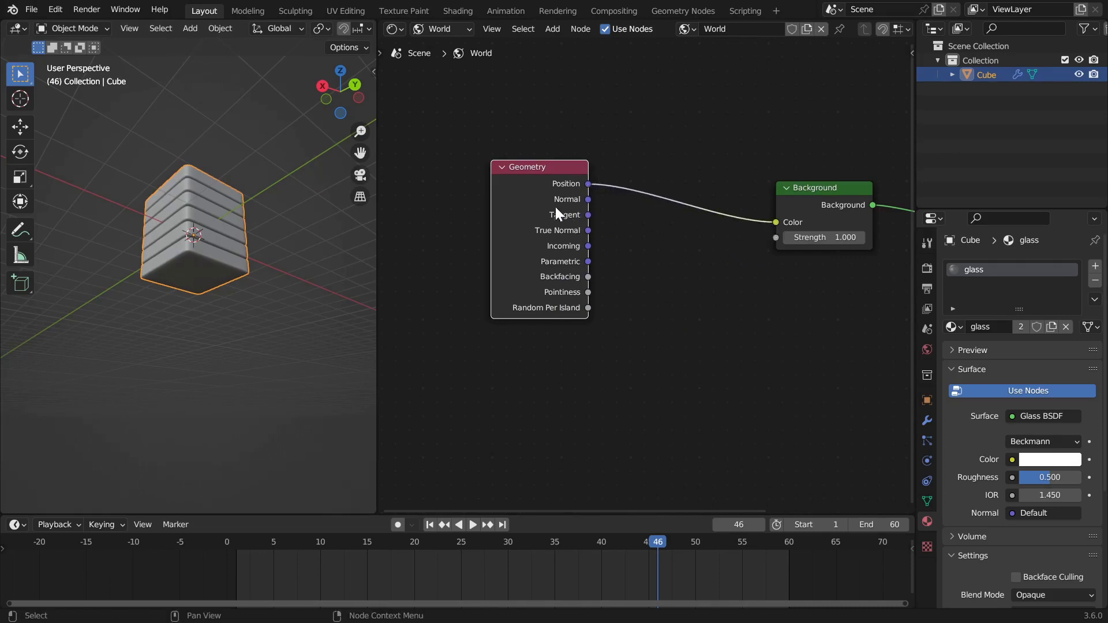
Step: Insert a Separate XYZ node between Geometry and Background, and feed its Z output into the Background Color
{"action": "left_click_drag", "start_coordinate": [556, 213], "coordinate": [467, 221]}
{"action": "key", "text": "shift+a"}
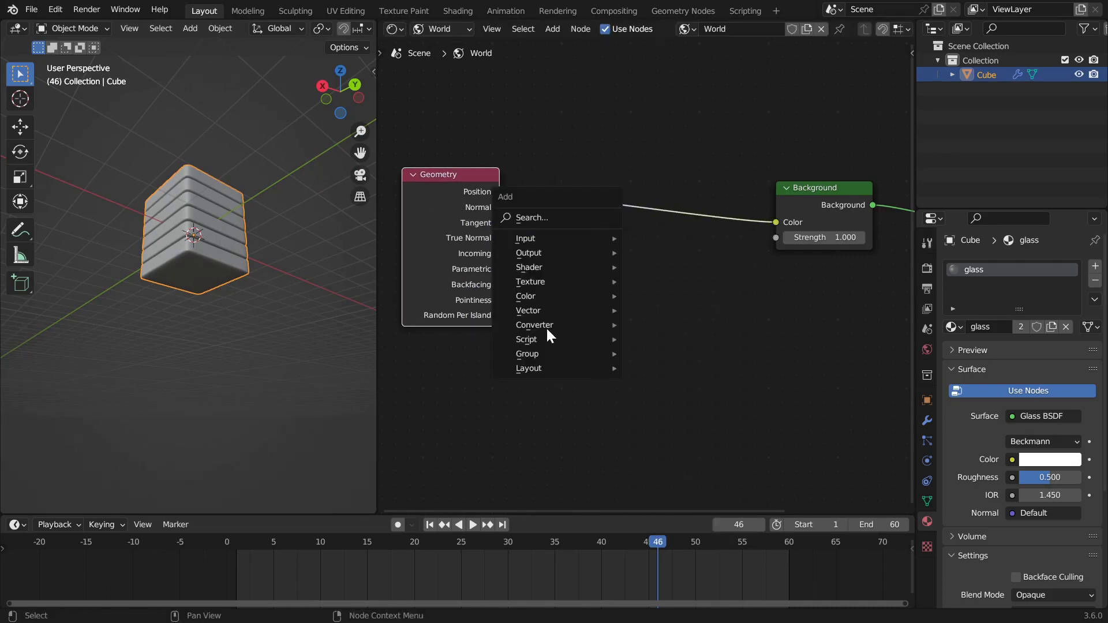
{"action": "mouse_move", "coordinate": [548, 324]}
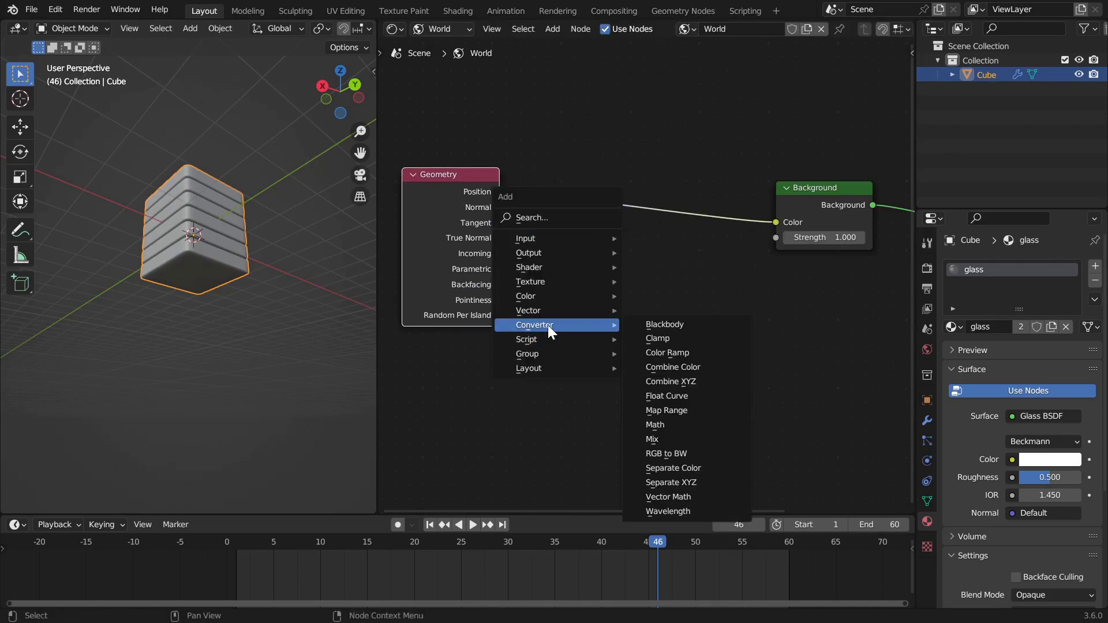
{"action": "left_click", "coordinate": [691, 483]}
{"action": "left_click", "coordinate": [599, 180]}
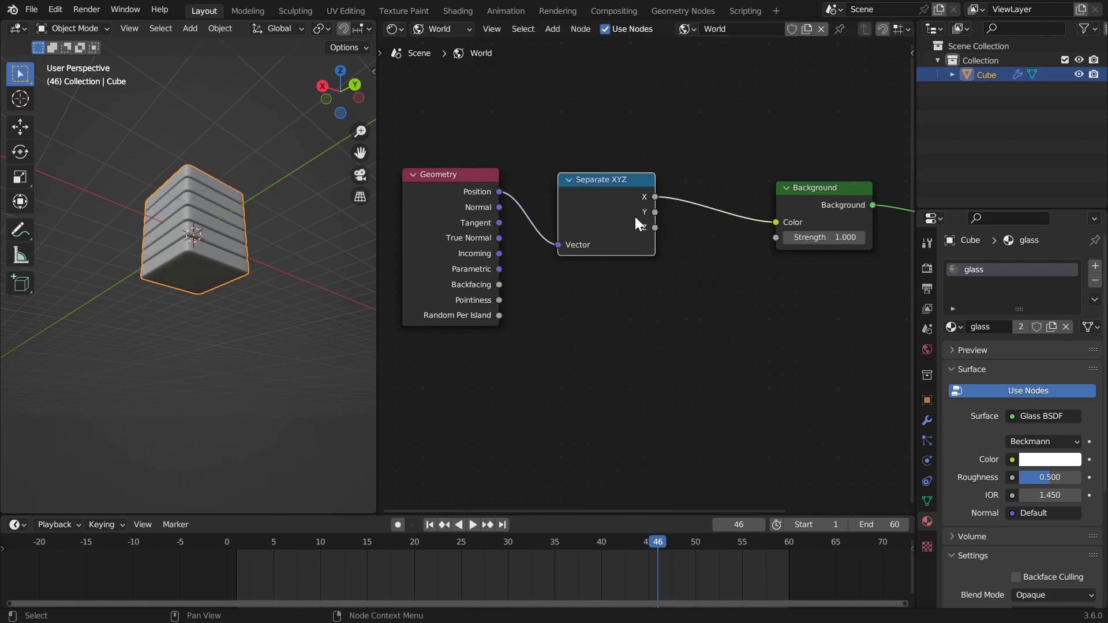
{"action": "left_click_drag", "start_coordinate": [655, 228], "coordinate": [776, 222]}
Step: Switch the viewport to rendered shading and examine the world background from several angles
{"action": "scroll", "coordinate": [646, 278], "scroll_direction": "down", "scroll_amount": 3}
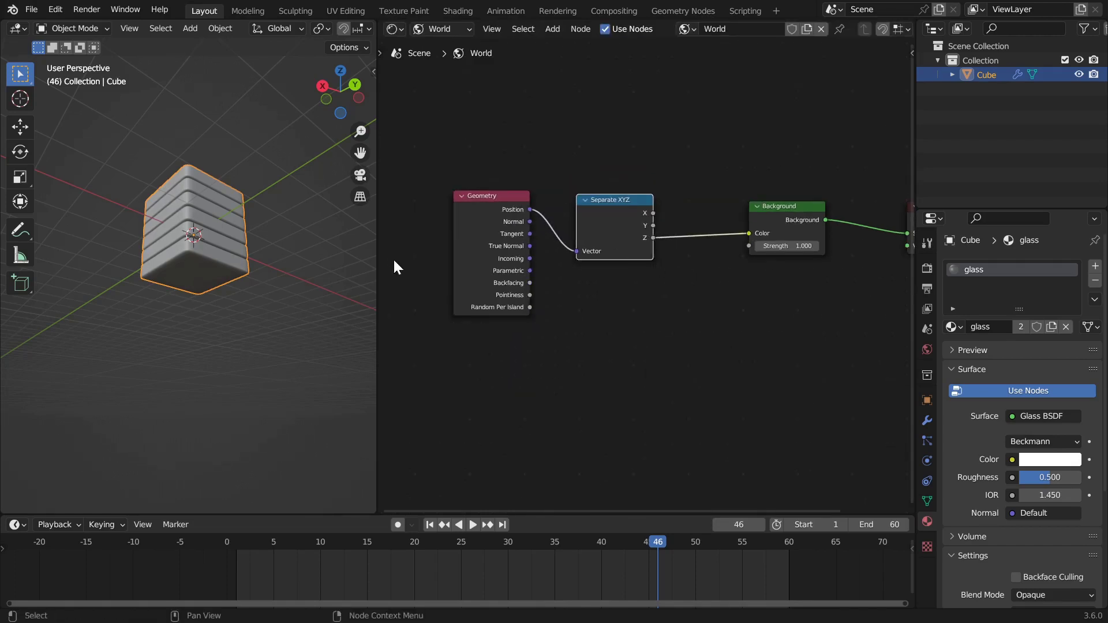
{"action": "key", "text": "z"}
{"action": "left_click", "coordinate": [227, 222]}
{"action": "scroll", "coordinate": [198, 249], "scroll_direction": "down", "scroll_amount": 3}
{"action": "middle_click_drag", "start_coordinate": [199, 249], "coordinate": [257, 283]}
{"action": "middle_click_drag", "start_coordinate": [272, 238], "coordinate": [224, 362]}
{"action": "middle_click_drag", "start_coordinate": [205, 447], "coordinate": [346, 338]}
Step: Insert a Math node set to Multiply Add between Separate XYZ and Background, and save the file
{"action": "key", "text": "shift+a"}
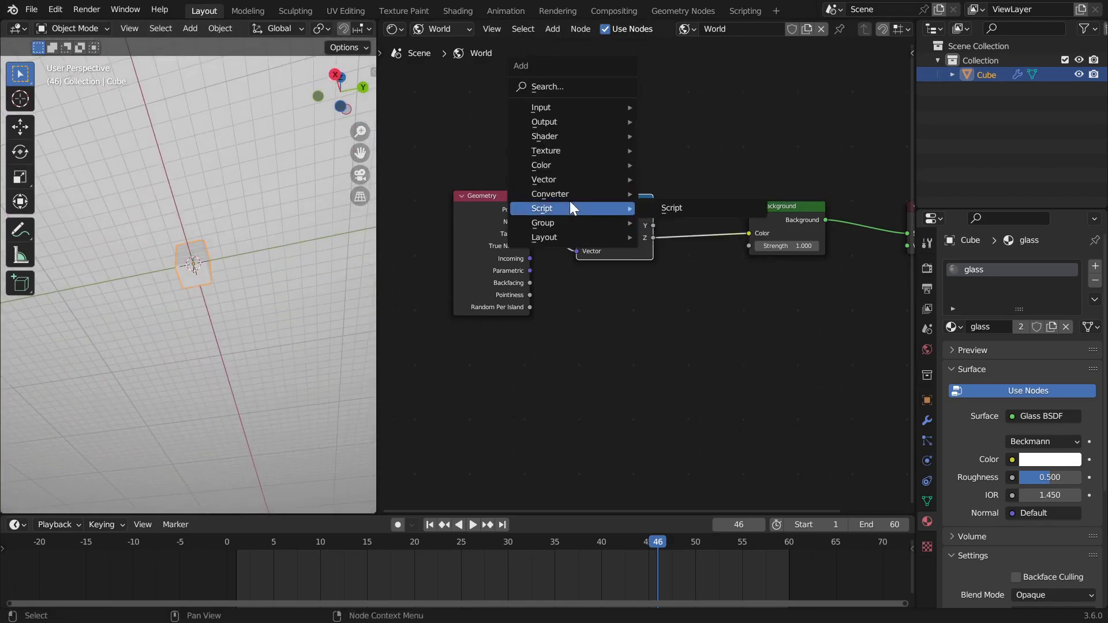
{"action": "mouse_move", "coordinate": [570, 195]}
{"action": "left_click", "coordinate": [692, 294]}
{"action": "left_click", "coordinate": [696, 199]}
{"action": "left_click", "coordinate": [734, 230]}
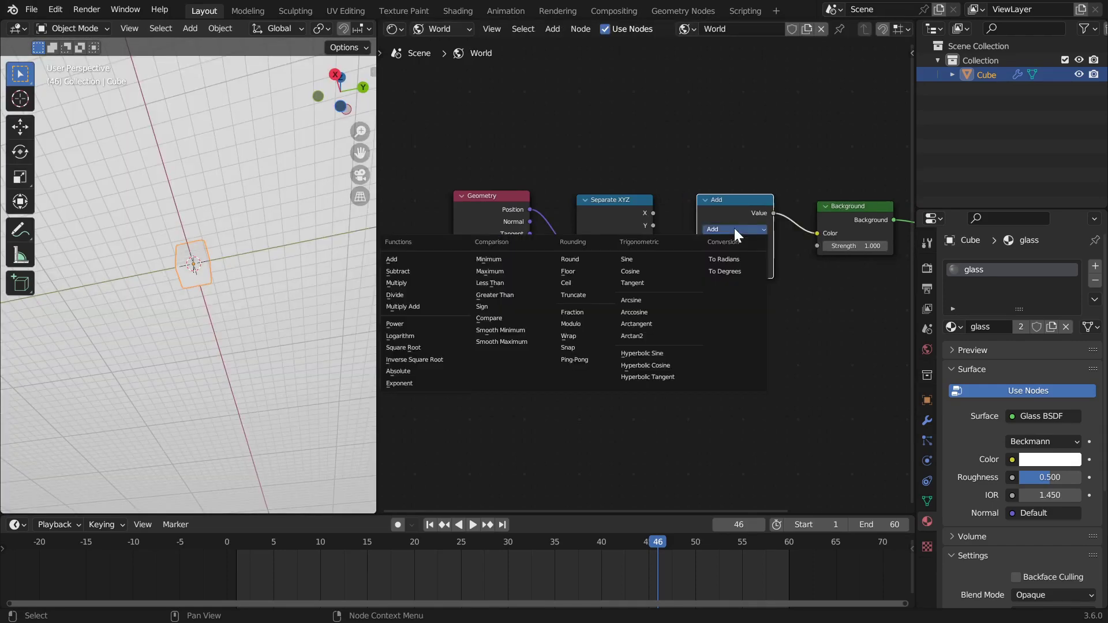
{"action": "left_click", "coordinate": [421, 306]}
{"action": "scroll", "coordinate": [716, 278], "scroll_direction": "up", "scroll_amount": 1}
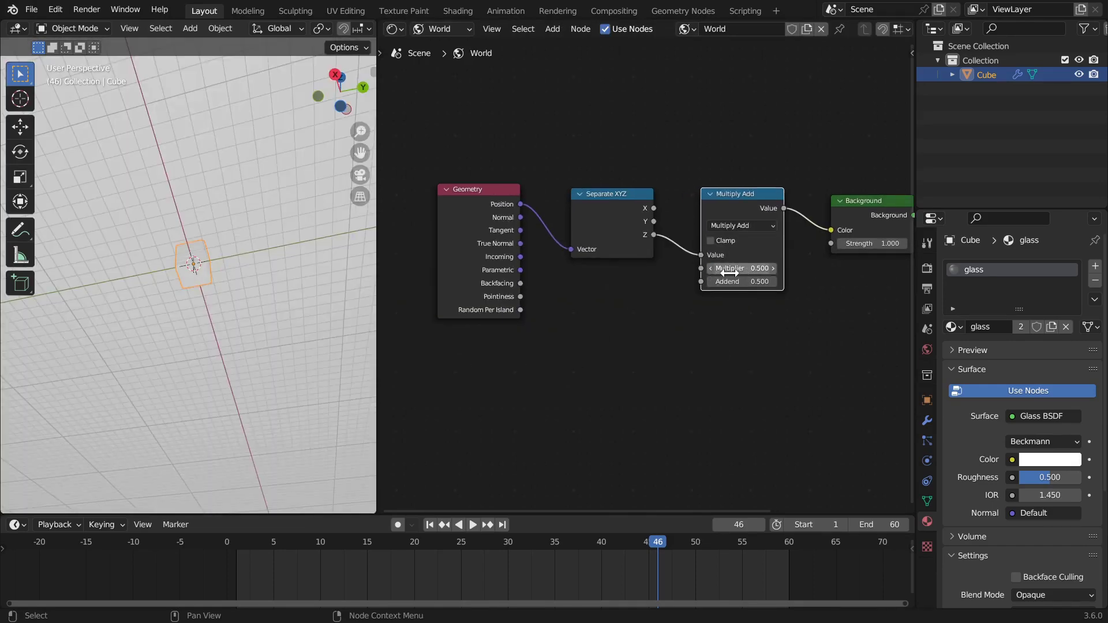
{"action": "middle_click_drag", "start_coordinate": [196, 252], "coordinate": [268, 399]}
{"action": "key", "text": "ctrl+s"}
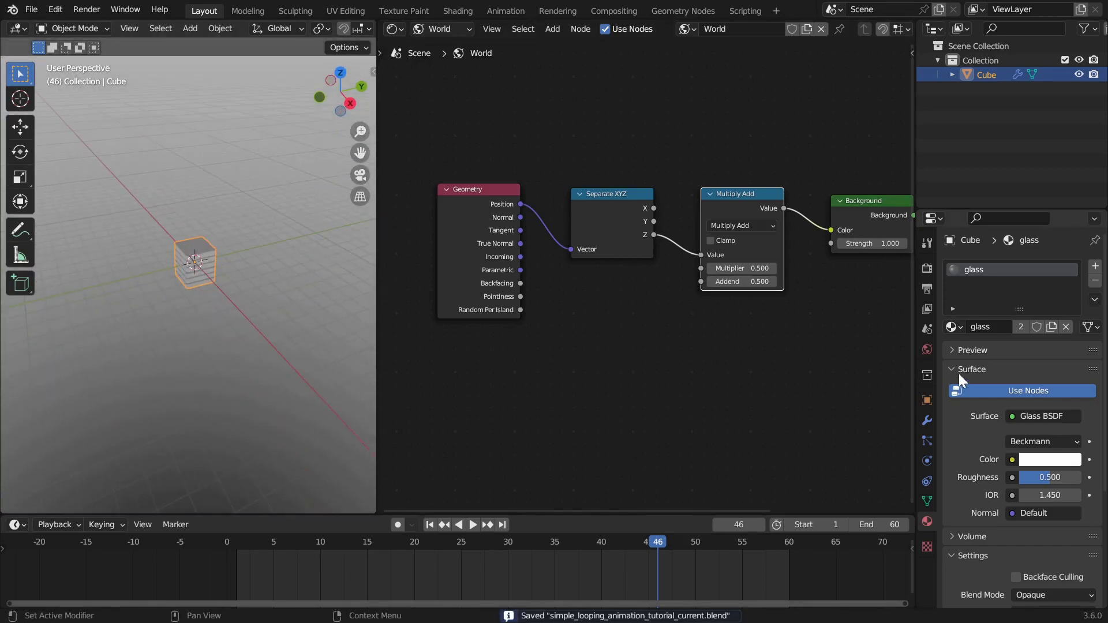
Step: Insert a Color Ramp node between Multiply Add and Background
{"action": "key", "text": "shift+a"}
{"action": "mouse_move", "coordinate": [618, 205]}
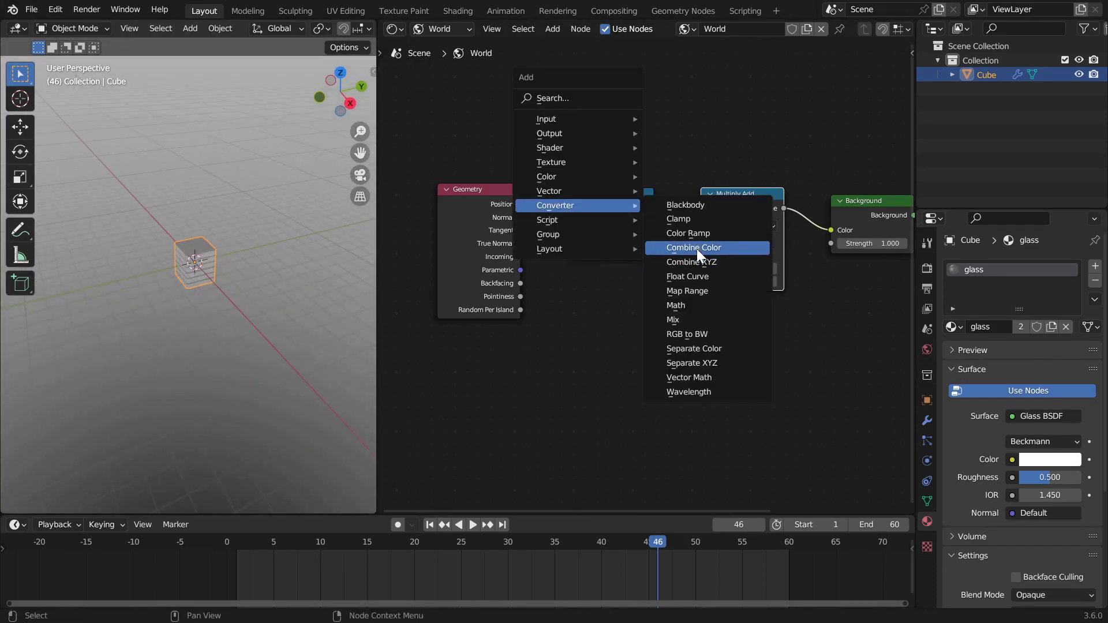
{"action": "left_click", "coordinate": [695, 234]}
{"action": "left_click", "coordinate": [832, 178]}
Step: Change the Color Ramp's first stop at position 0 from black to a bright green
{"action": "middle_click_drag", "start_coordinate": [698, 379], "coordinate": [544, 342]}
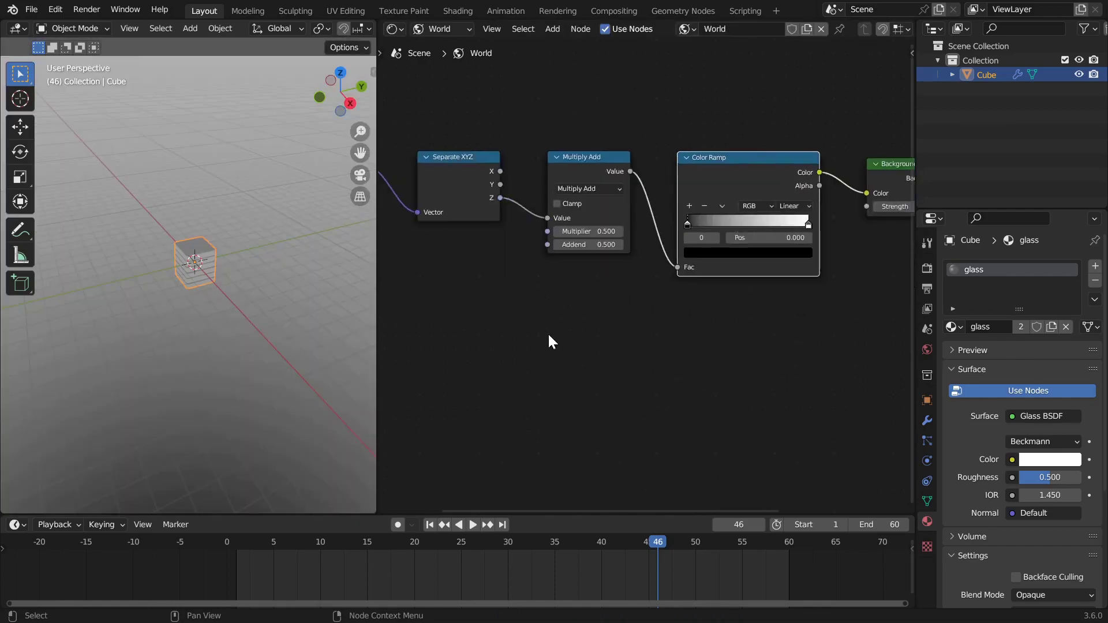
{"action": "left_click", "coordinate": [702, 253]}
{"action": "left_click_drag", "start_coordinate": [785, 120], "coordinate": [785, 83]}
{"action": "left_click_drag", "start_coordinate": [734, 124], "coordinate": [753, 95]}
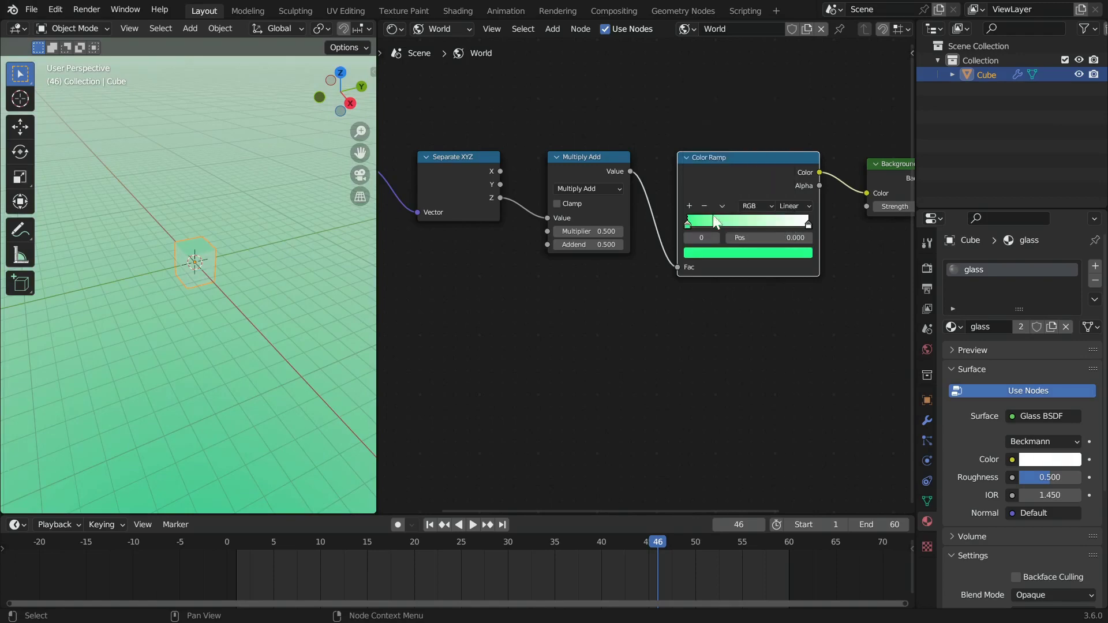
Step: Add a middle stop at position 0.5 to the Color Ramp and colour it yellow
{"action": "left_click", "coordinate": [688, 206]}
{"action": "left_click", "coordinate": [689, 206]}
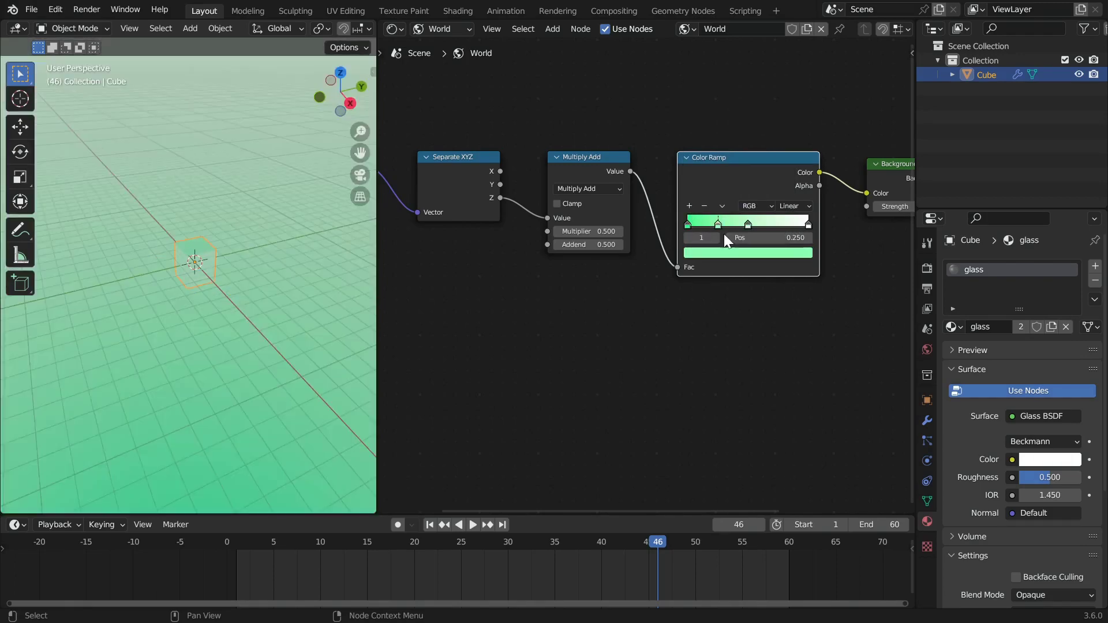
{"action": "left_click", "coordinate": [705, 206]}
{"action": "left_click", "coordinate": [746, 223]}
{"action": "left_click", "coordinate": [730, 253]}
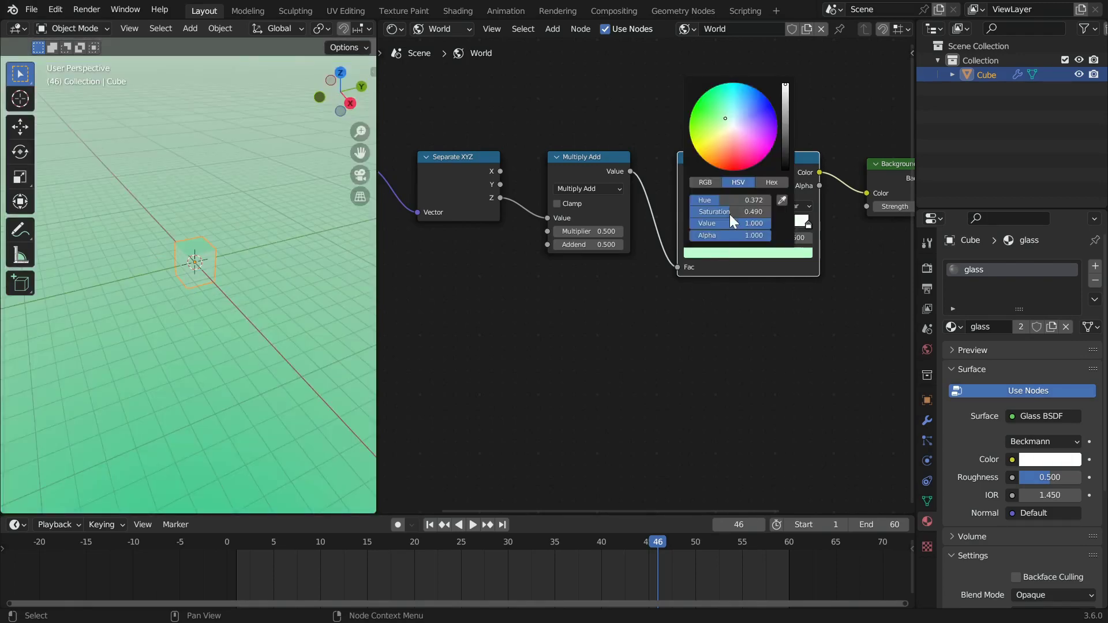
{"action": "left_click_drag", "start_coordinate": [716, 144], "coordinate": [700, 155]}
{"action": "middle_click_drag", "start_coordinate": [251, 285], "coordinate": [290, 249]}
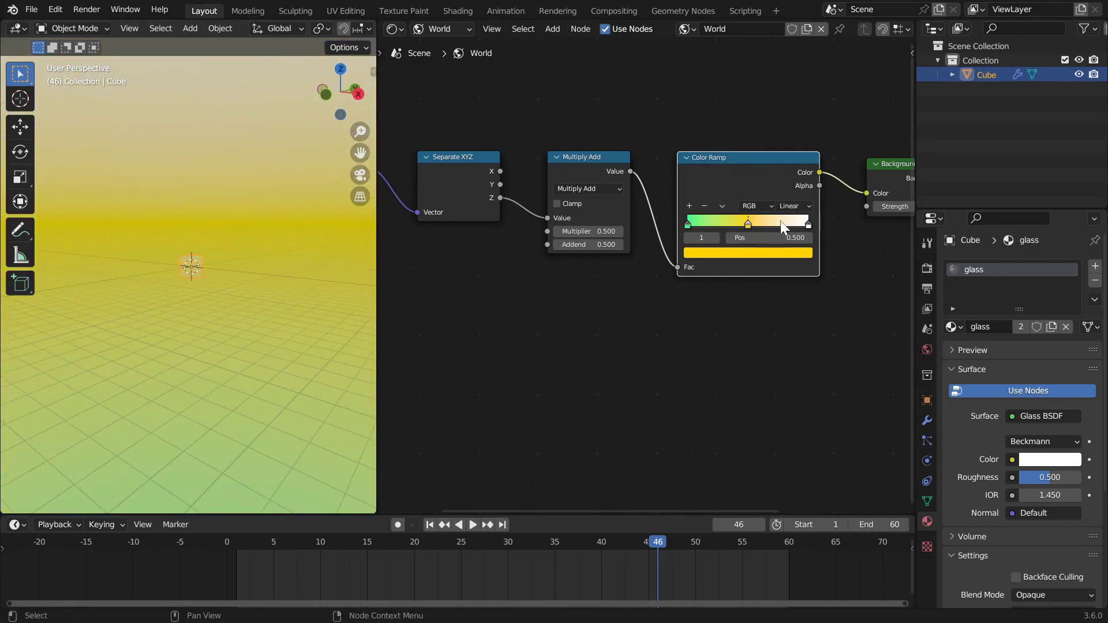
Step: Set the Color Ramp's interpolation to Ease and save the file
{"action": "left_click", "coordinate": [791, 206]}
{"action": "left_click", "coordinate": [796, 219]}
{"action": "middle_click_drag", "start_coordinate": [64, 261], "coordinate": [207, 330]}
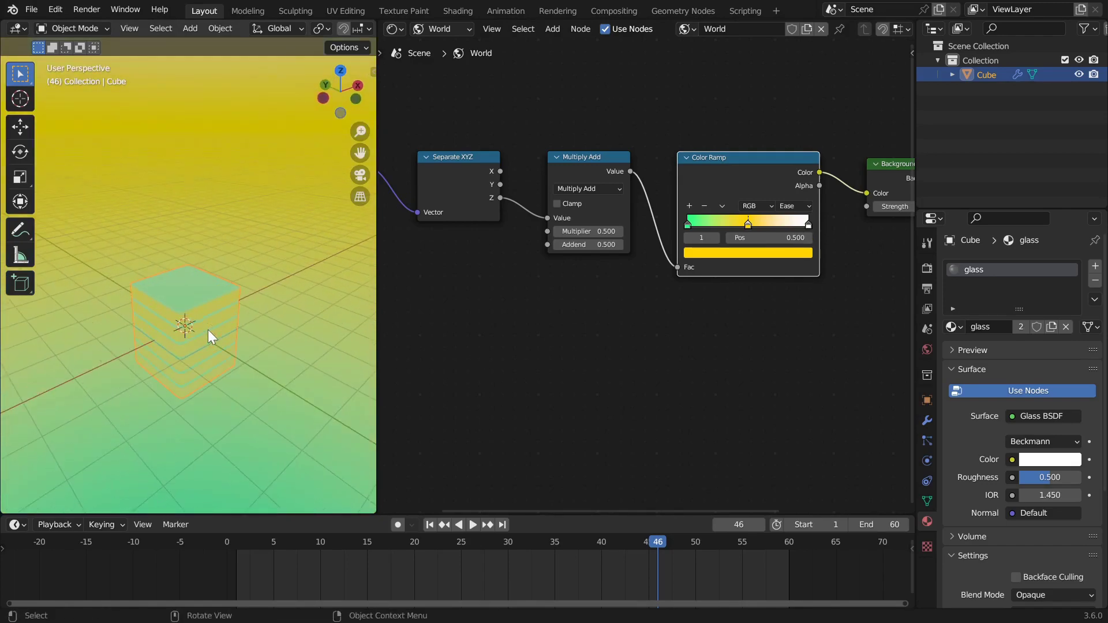
{"action": "key", "text": "ctrl+s"}
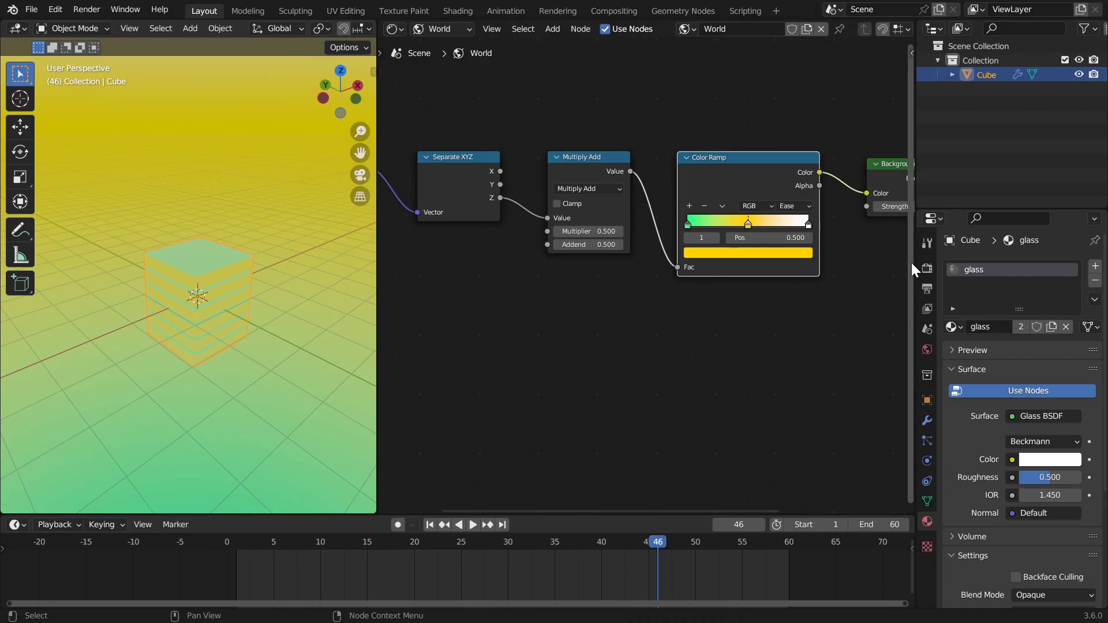
Step: Switch the render engine to Cycles with GPU Compute as the device
{"action": "left_click", "coordinate": [927, 267]}
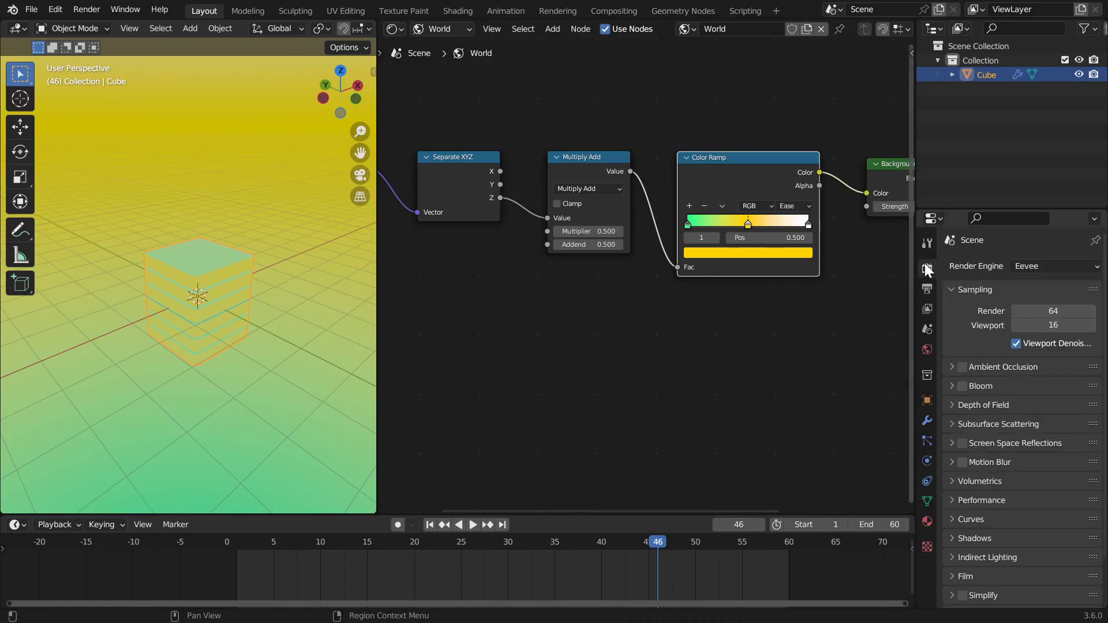
{"action": "left_click", "coordinate": [1034, 262]}
{"action": "left_click", "coordinate": [1039, 308]}
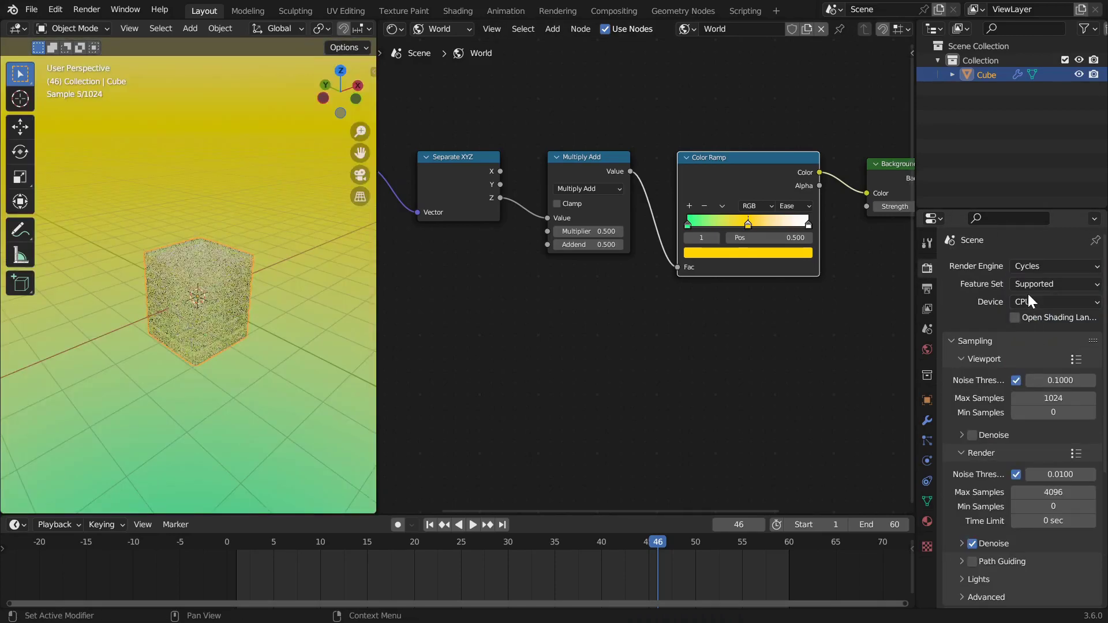
{"action": "left_click", "coordinate": [1027, 293]}
{"action": "left_click", "coordinate": [993, 336]}
Step: Set all the Light Paths max bounces, from Total to Transparent, to 128
{"action": "scroll", "coordinate": [992, 410], "scroll_direction": "down", "scroll_amount": 5}
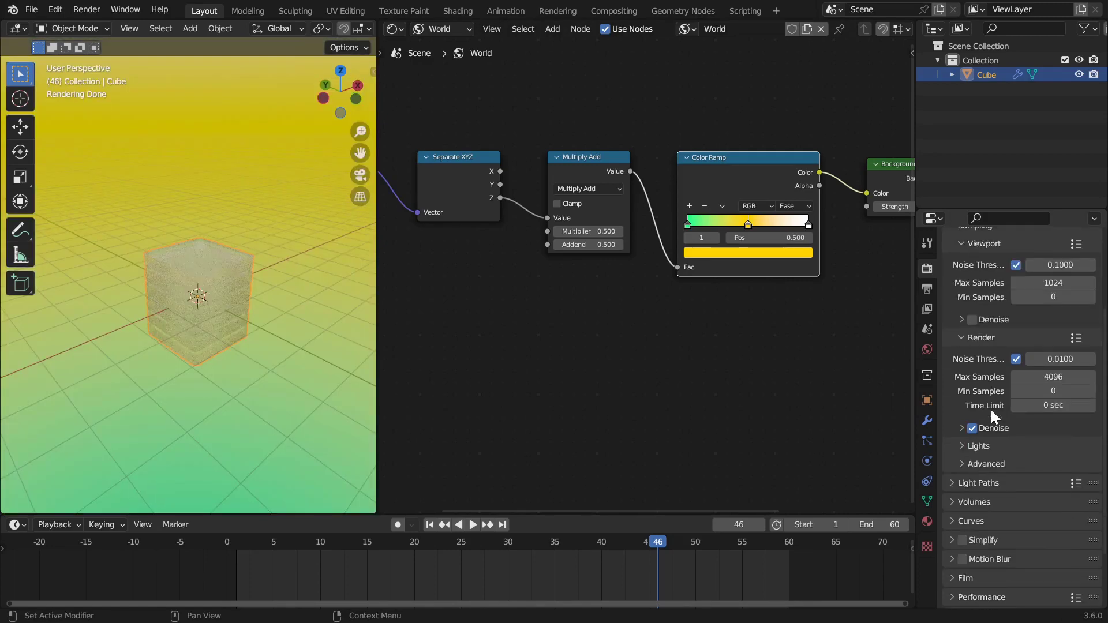
{"action": "scroll", "coordinate": [989, 404], "scroll_direction": "down", "scroll_amount": 3}
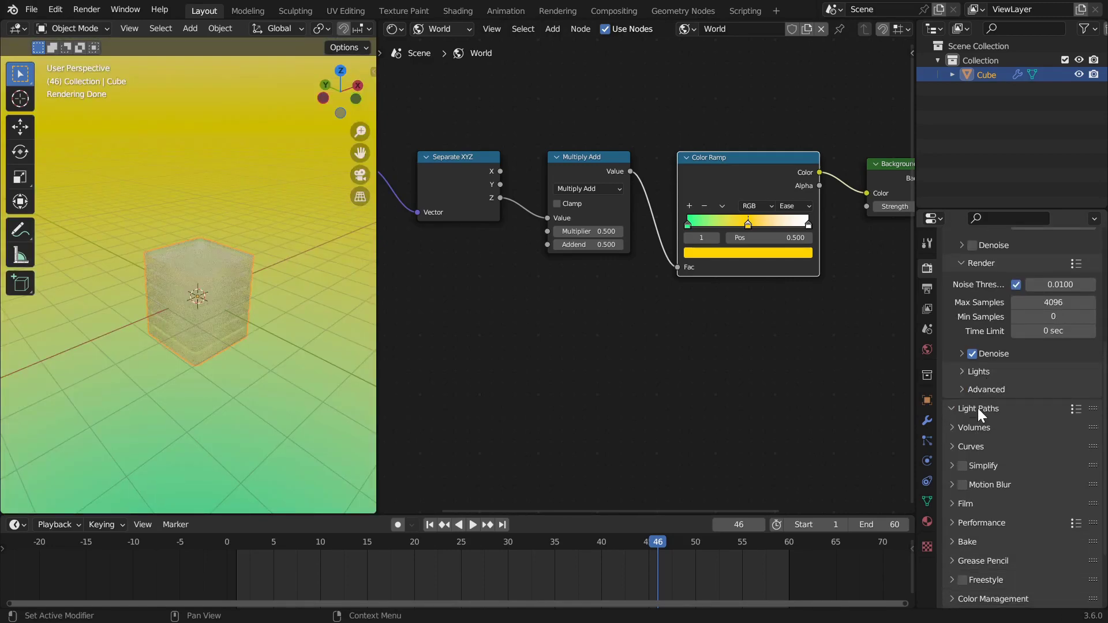
{"action": "left_click", "coordinate": [978, 407]}
{"action": "scroll", "coordinate": [978, 407], "scroll_direction": "down", "scroll_amount": 5}
{"action": "left_click_drag", "start_coordinate": [1053, 332], "coordinate": [1054, 411]}
{"action": "type", "text": "128"}
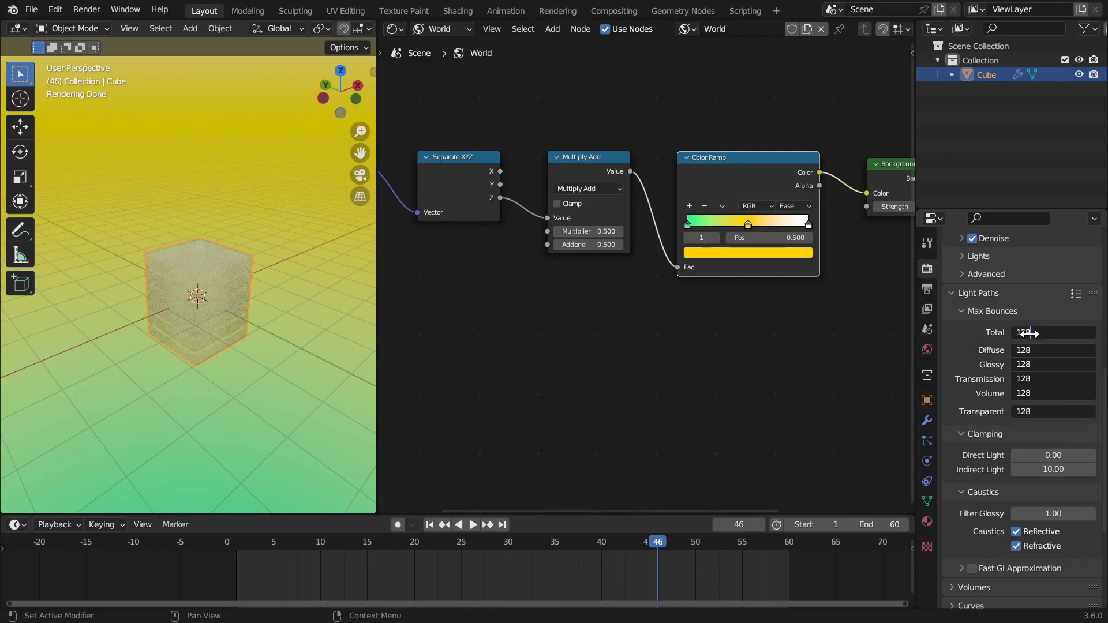
{"action": "key", "text": "Return"}
Step: Add a camera and align it to the current view of the slab stack
{"action": "middle_click_drag", "start_coordinate": [217, 259], "coordinate": [205, 248]}
{"action": "middle_click_drag", "start_coordinate": [211, 286], "coordinate": [206, 231], "text": "shift"}
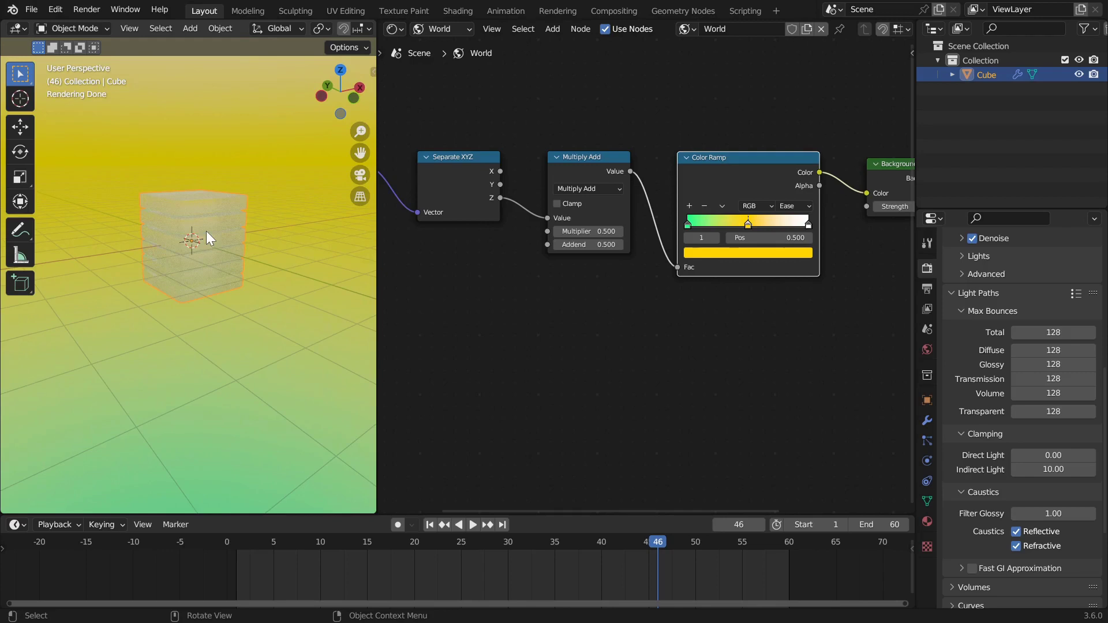
{"action": "key", "text": "shift+a"}
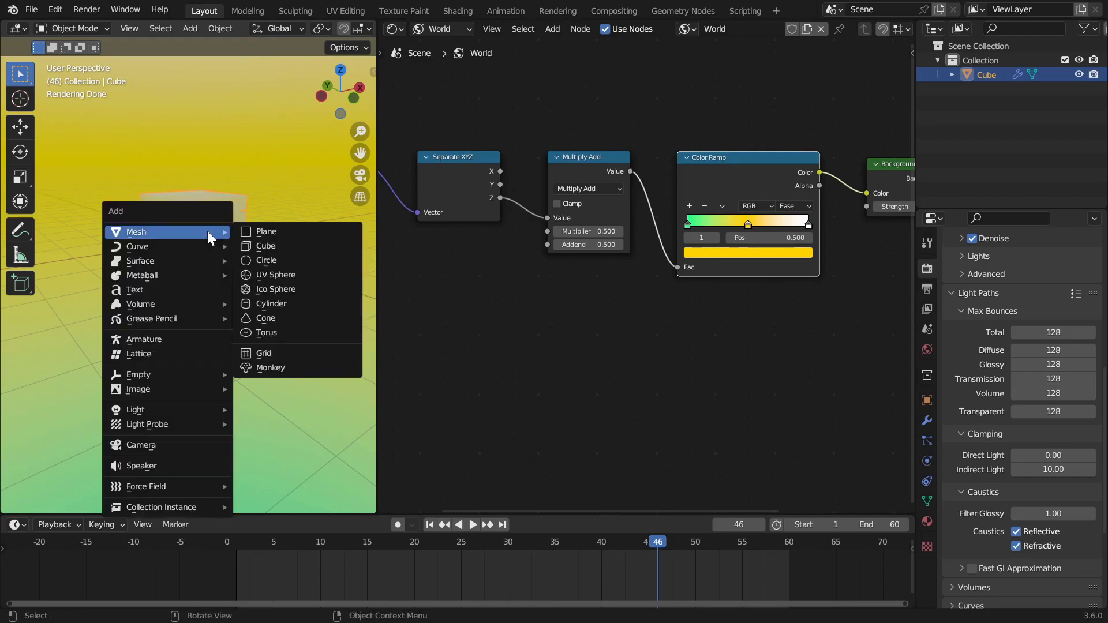
{"action": "left_click", "coordinate": [177, 445]}
{"action": "left_click", "coordinate": [127, 29]}
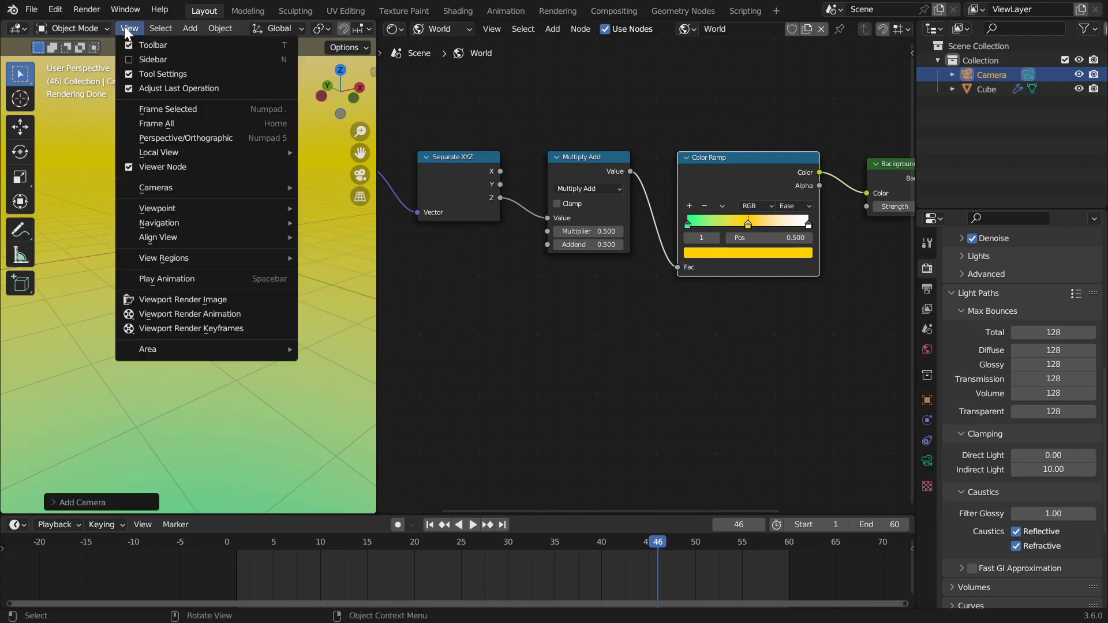
{"action": "mouse_move", "coordinate": [269, 241]}
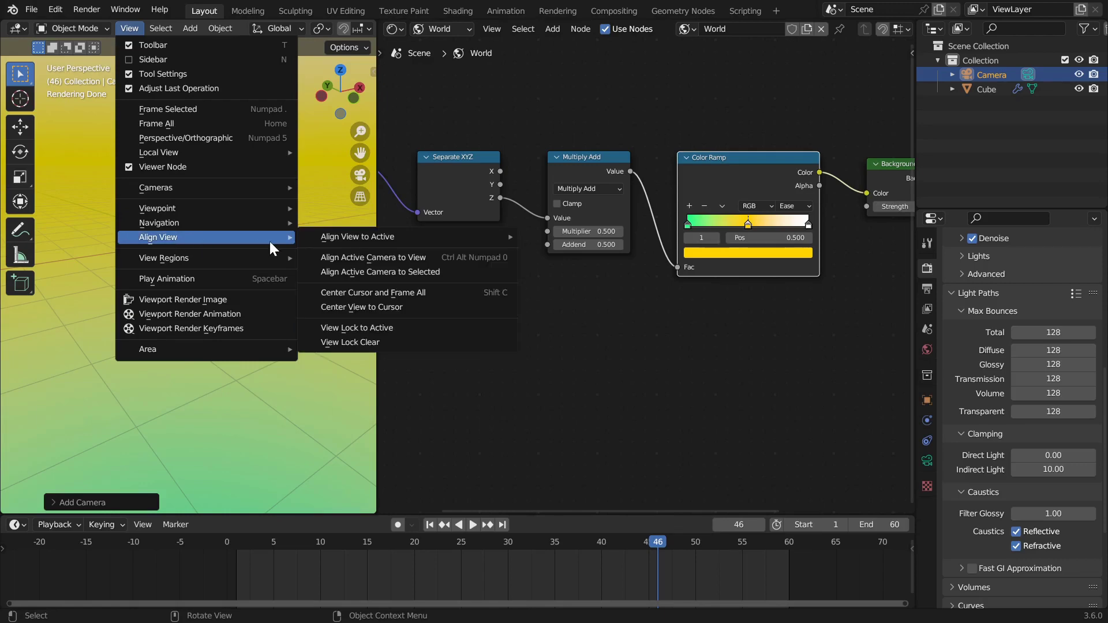
{"action": "left_click", "coordinate": [358, 258]}
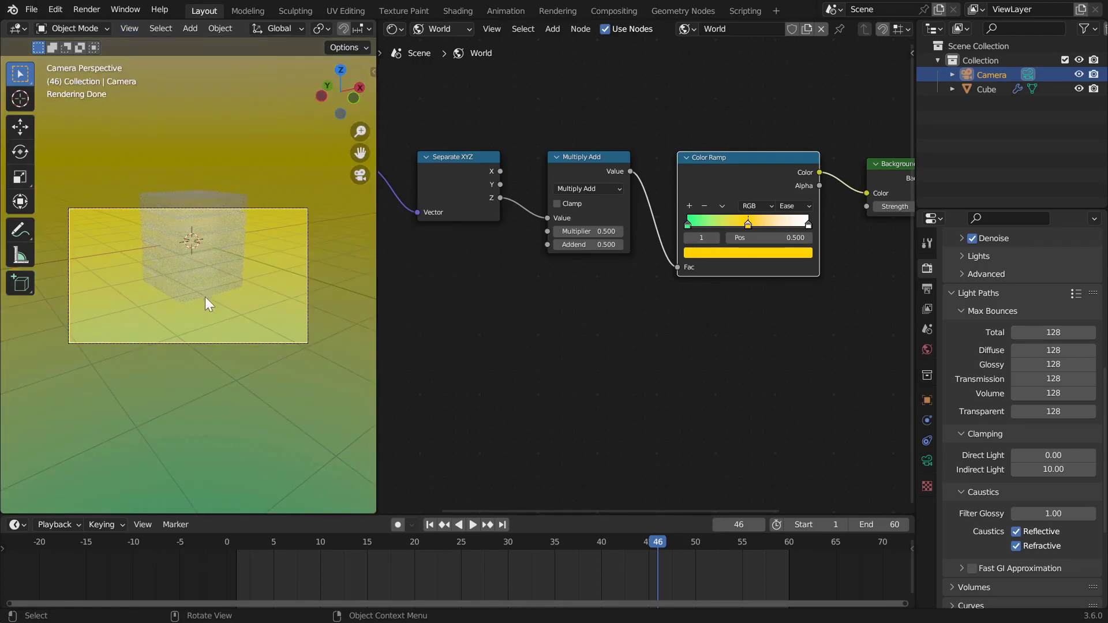
Step: Lock the camera to the view, centre the slab stack in its frame, and unlock the camera again
{"action": "key", "text": "n"}
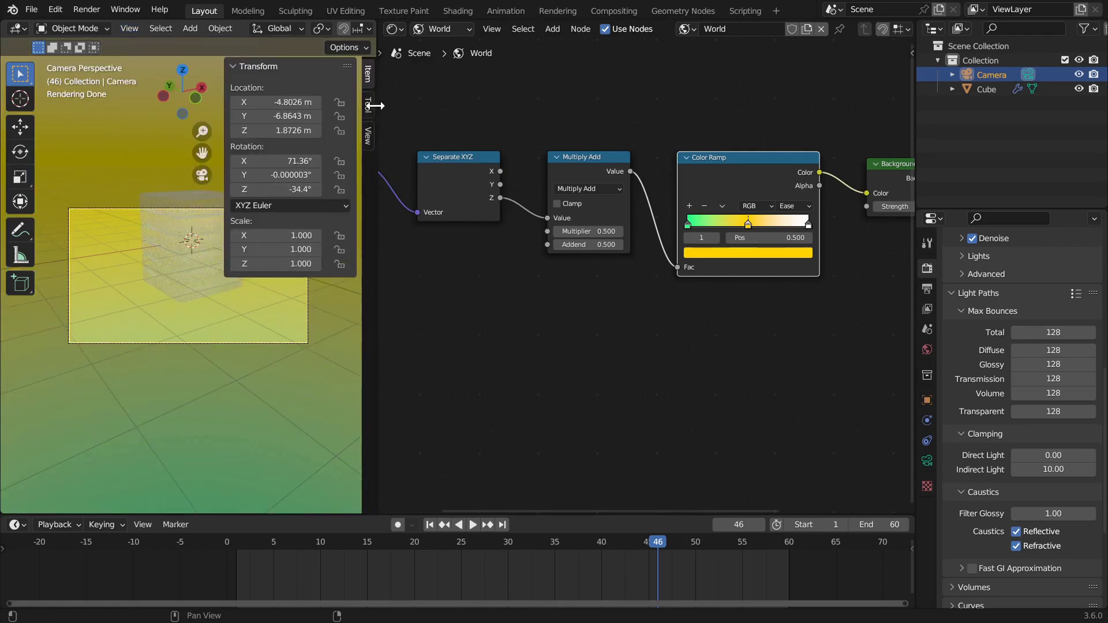
{"action": "left_click", "coordinate": [369, 136]}
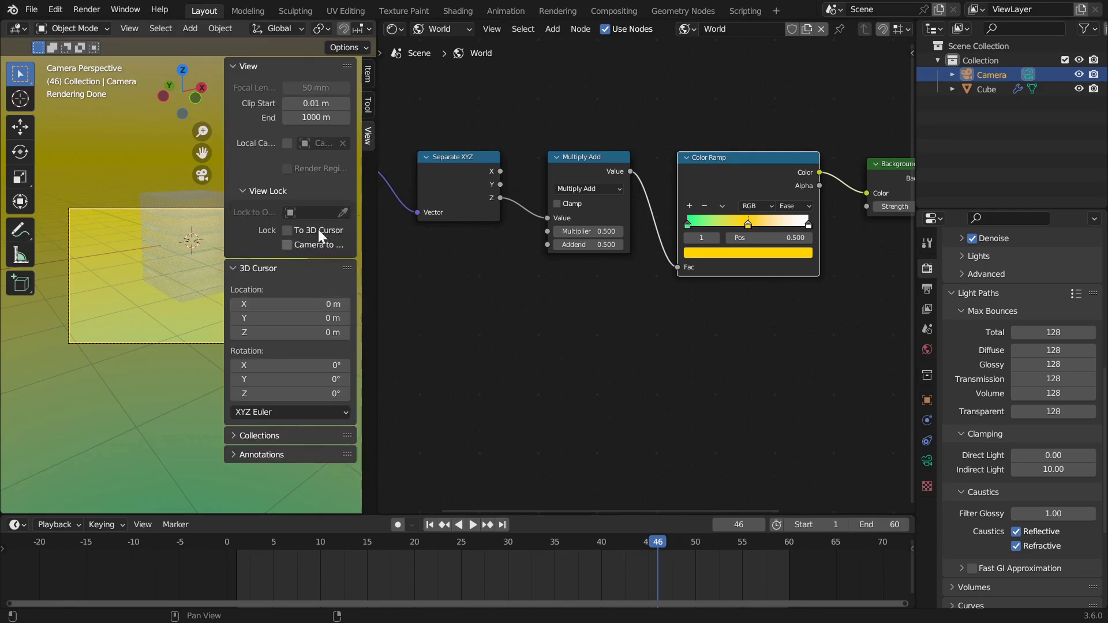
{"action": "left_click", "coordinate": [287, 245]}
{"action": "key", "text": "n"}
{"action": "middle_click_drag", "start_coordinate": [218, 282], "coordinate": [197, 297]}
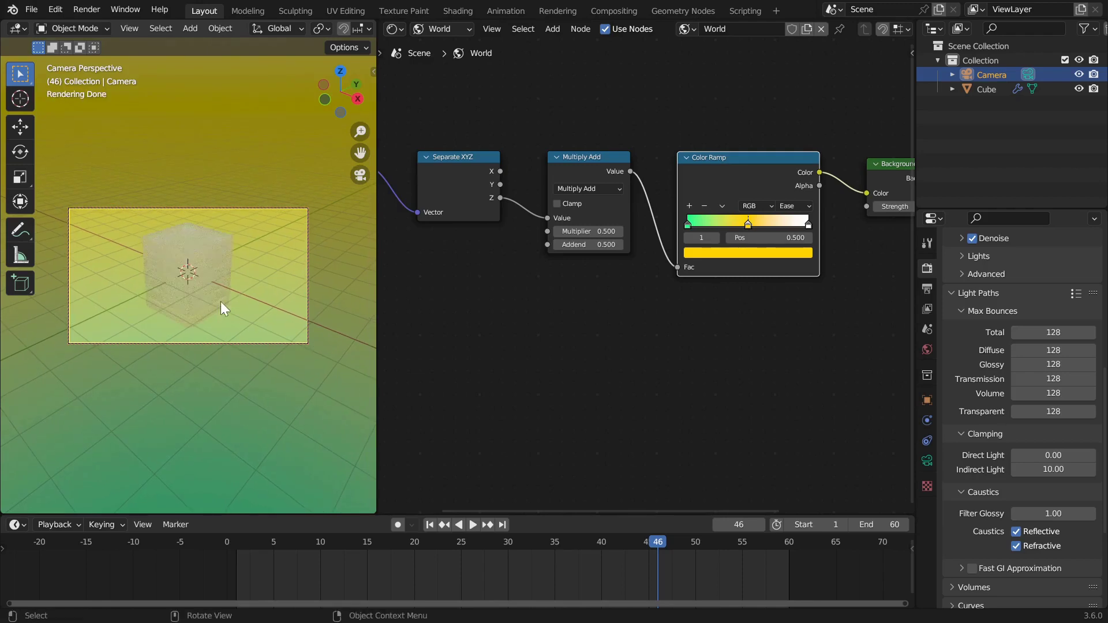
{"action": "key", "text": "n"}
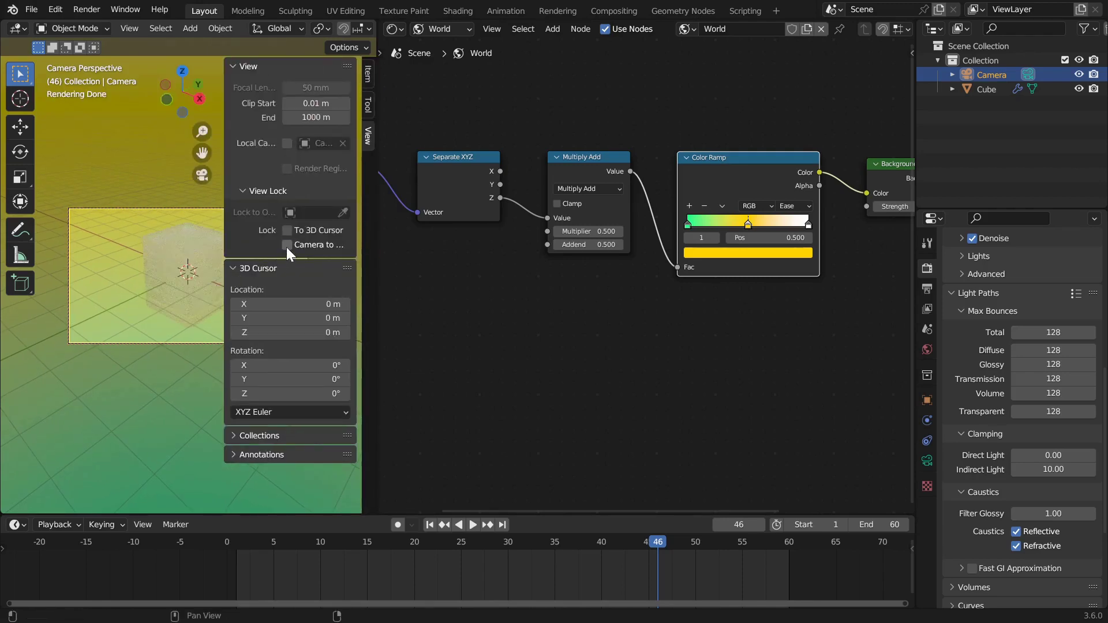
{"action": "key", "text": "n"}
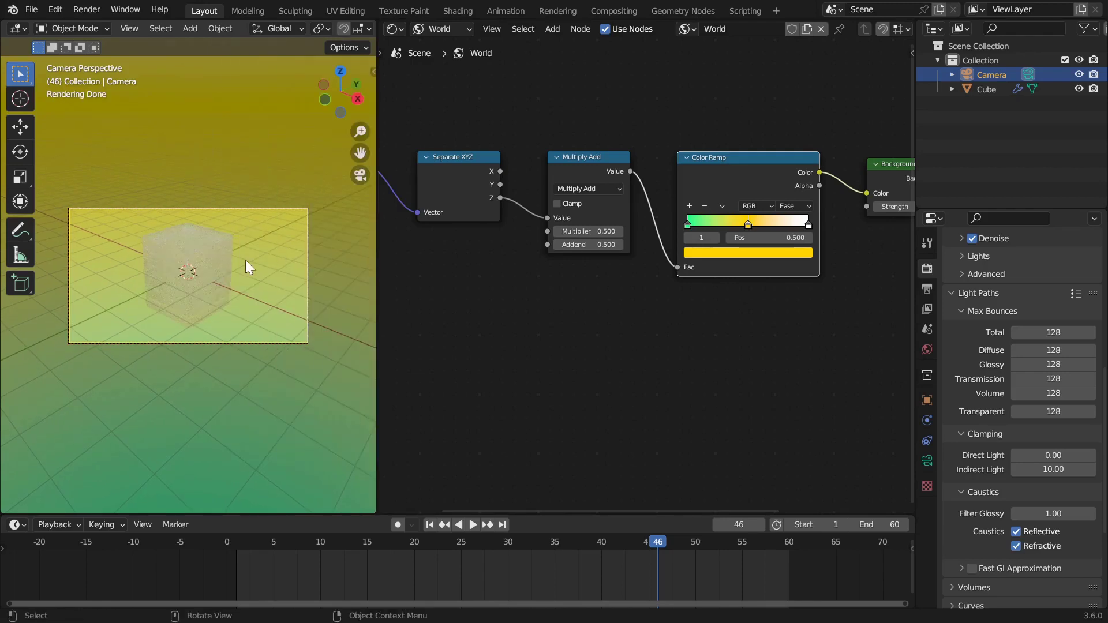
Step: Select the slab stack and set its glass material's roughness to 0.01
{"action": "left_click", "coordinate": [207, 247]}
{"action": "key", "text": "Home"}
{"action": "middle_click_drag", "start_coordinate": [207, 247], "coordinate": [217, 291], "text": "shift"}
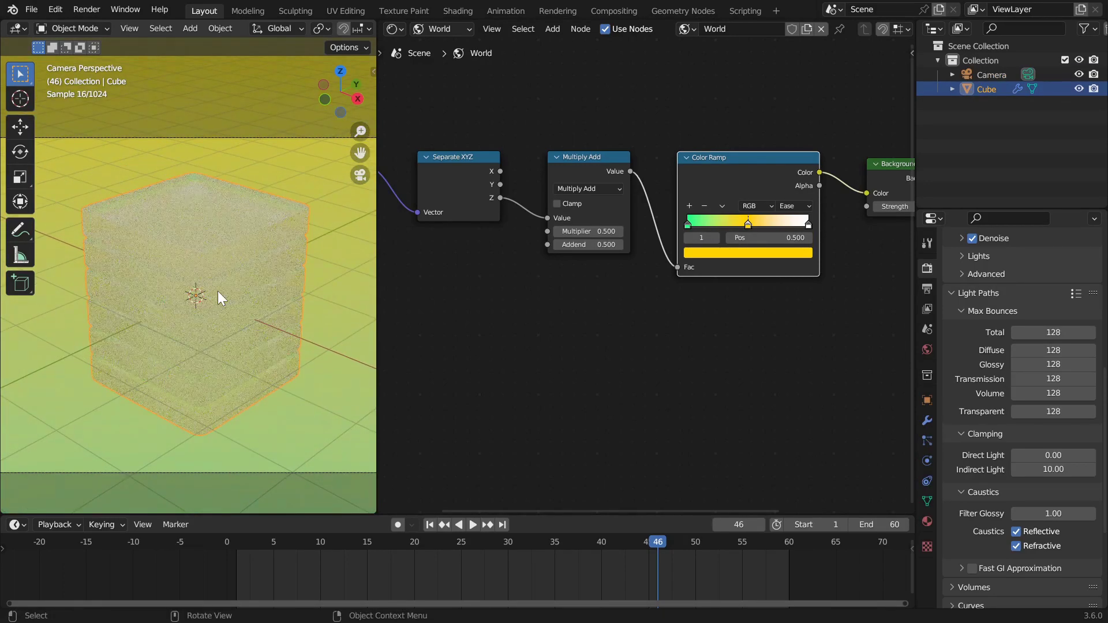
{"action": "left_click", "coordinate": [927, 521]}
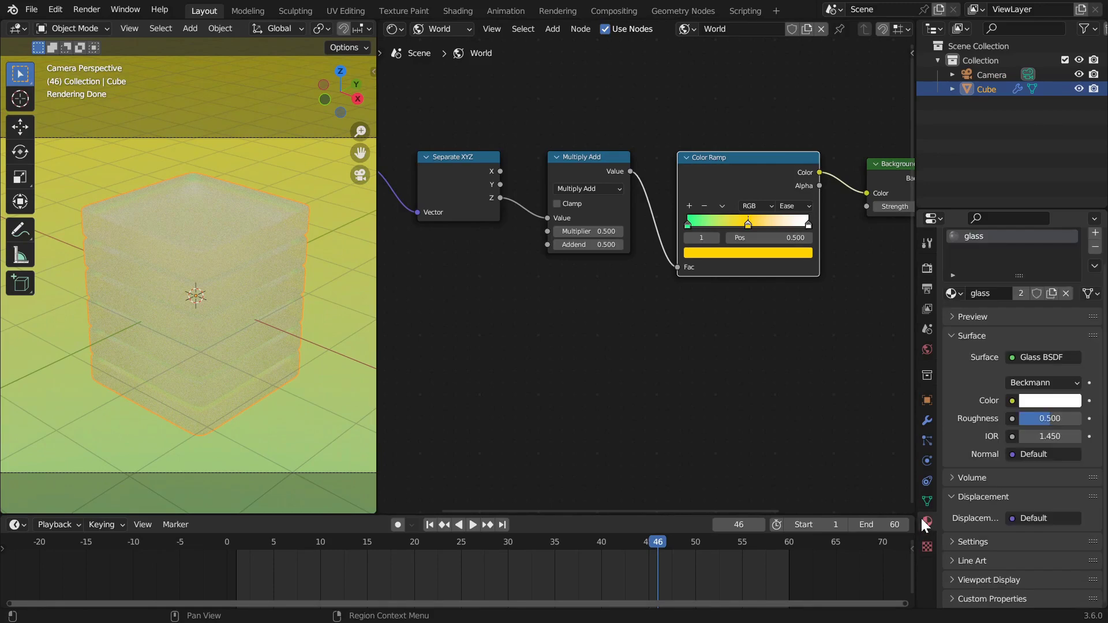
{"action": "left_click", "coordinate": [1053, 420]}
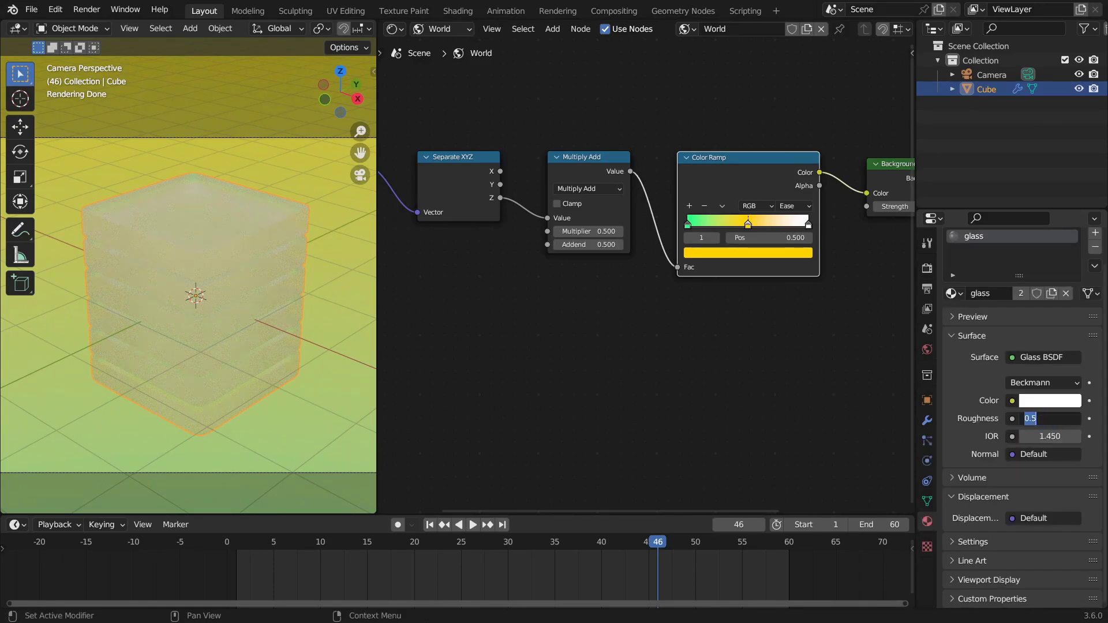
{"action": "type", "text": "0.01"}
{"action": "key", "text": "Return"}
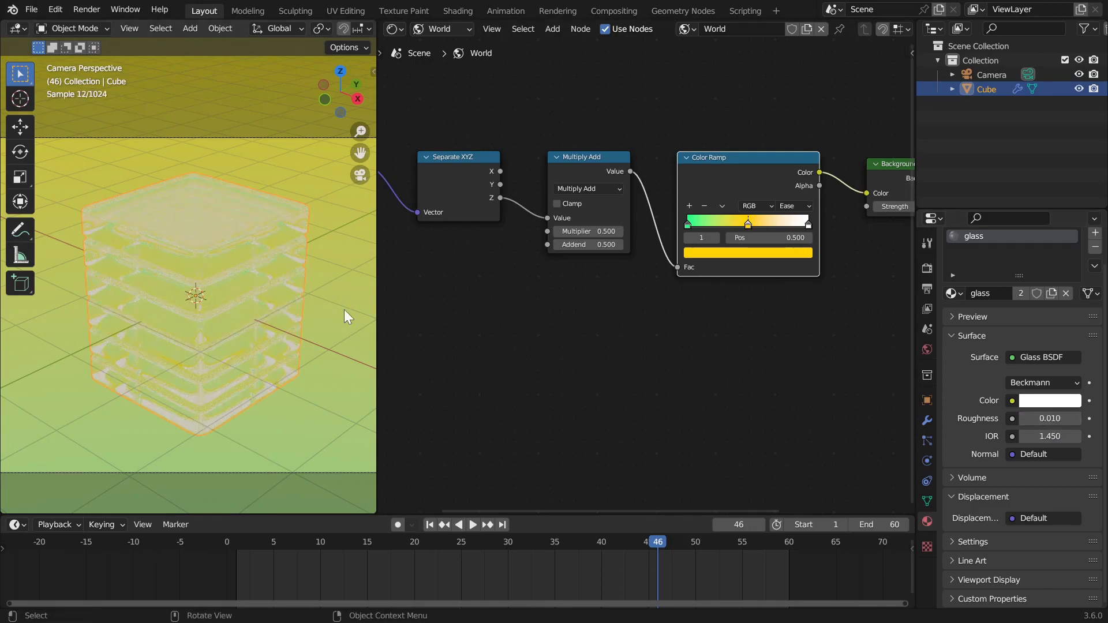
Step: Hide the viewport overlays and enable Render Region in the output settings
{"action": "scroll", "coordinate": [312, 30], "scroll_direction": "down", "scroll_amount": 6}
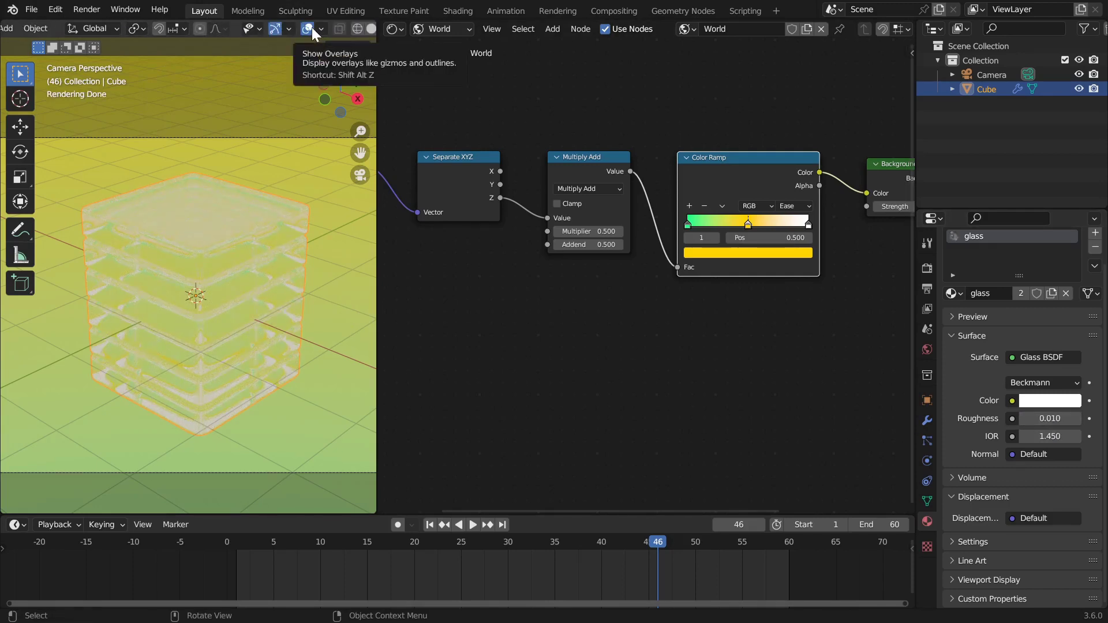
{"action": "left_click", "coordinate": [308, 25]}
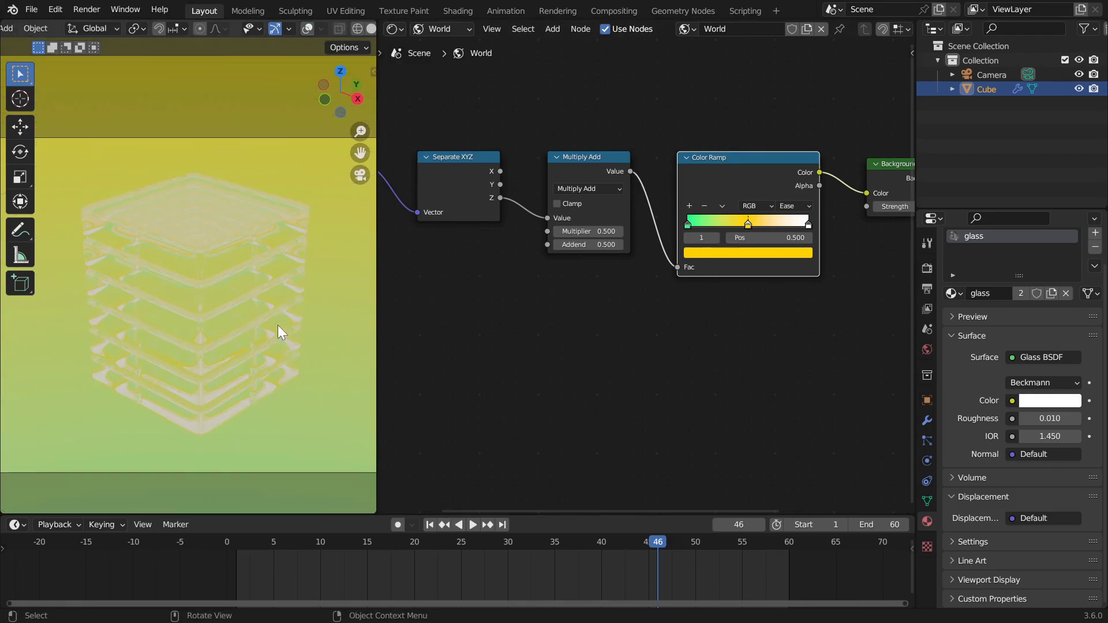
{"action": "left_click", "coordinate": [927, 289]}
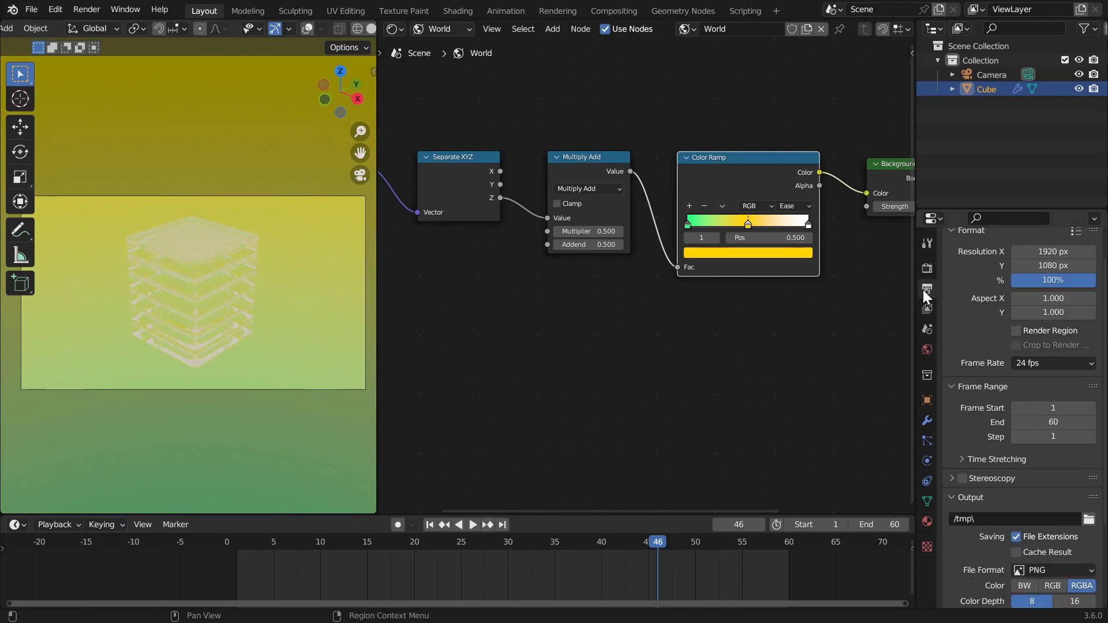
{"action": "left_click", "coordinate": [1019, 331]}
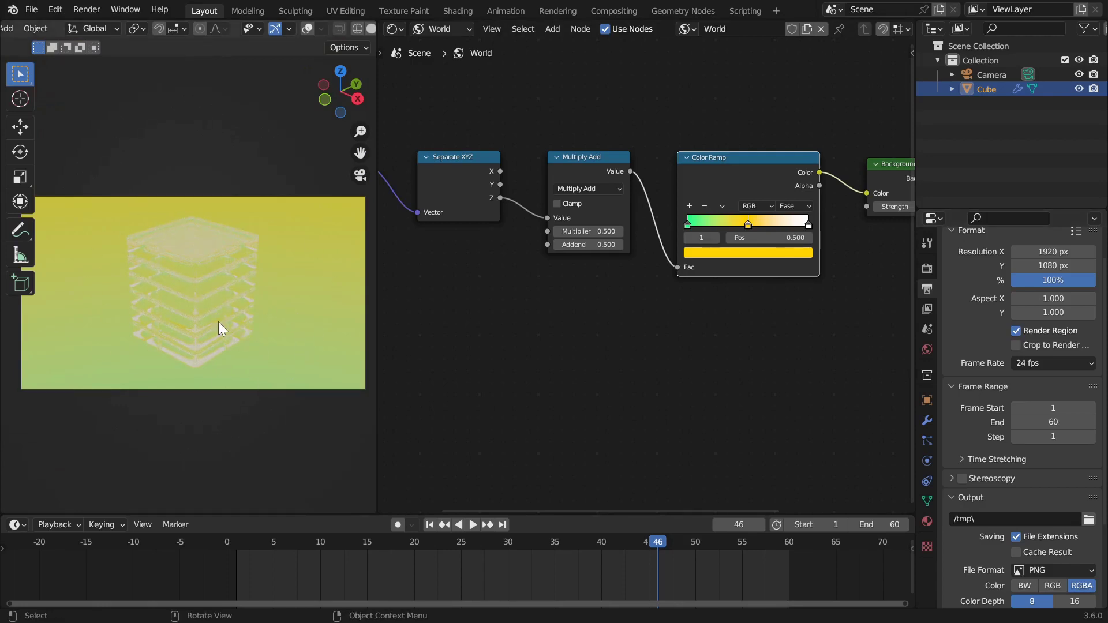
Step: Recolour the Color Ramp's first stop blue, and move the middle stop towards the white end in pale yellow
{"action": "scroll", "coordinate": [698, 178], "scroll_direction": "up", "scroll_amount": 3}
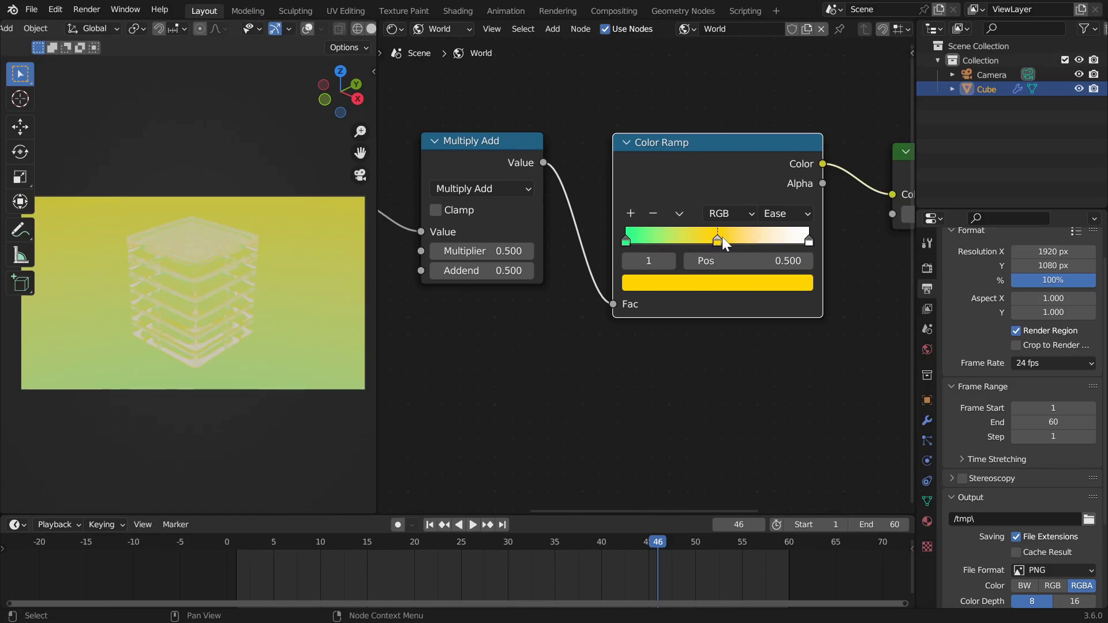
{"action": "left_click", "coordinate": [626, 241]}
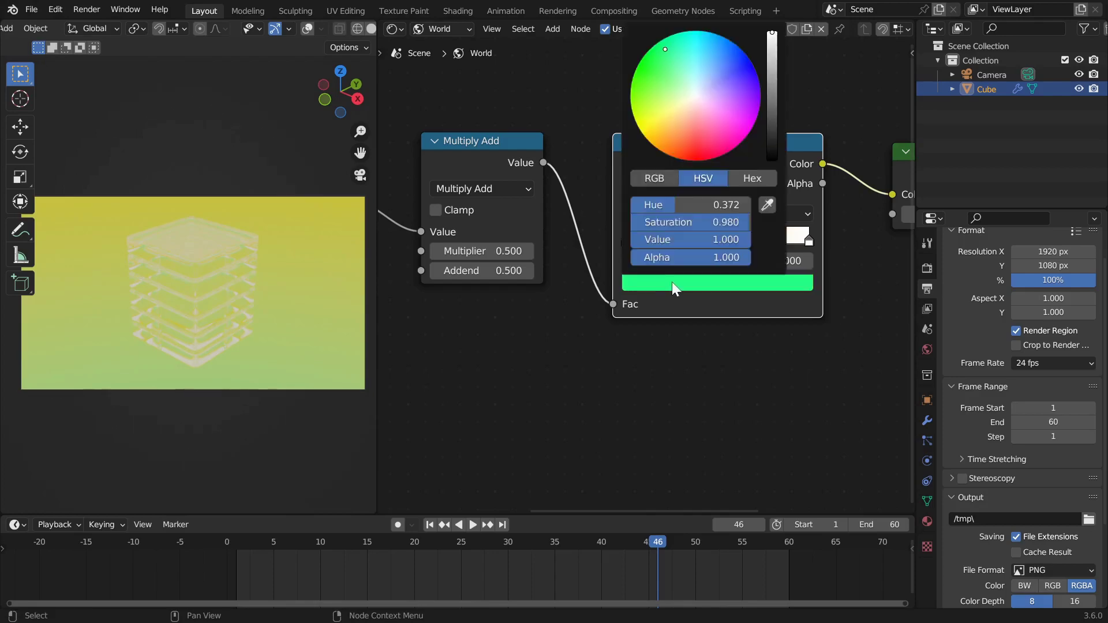
{"action": "left_click", "coordinate": [672, 285]}
{"action": "left_click", "coordinate": [754, 61]}
{"action": "left_click_drag", "start_coordinate": [717, 241], "coordinate": [762, 239]}
{"action": "left_click", "coordinate": [727, 284]}
{"action": "left_click", "coordinate": [674, 105]}
Step: Add a red stop at position 0.439 and a black stop at 0.325 to the Color Ramp
{"action": "left_click", "coordinate": [707, 237], "text": "ctrl"}
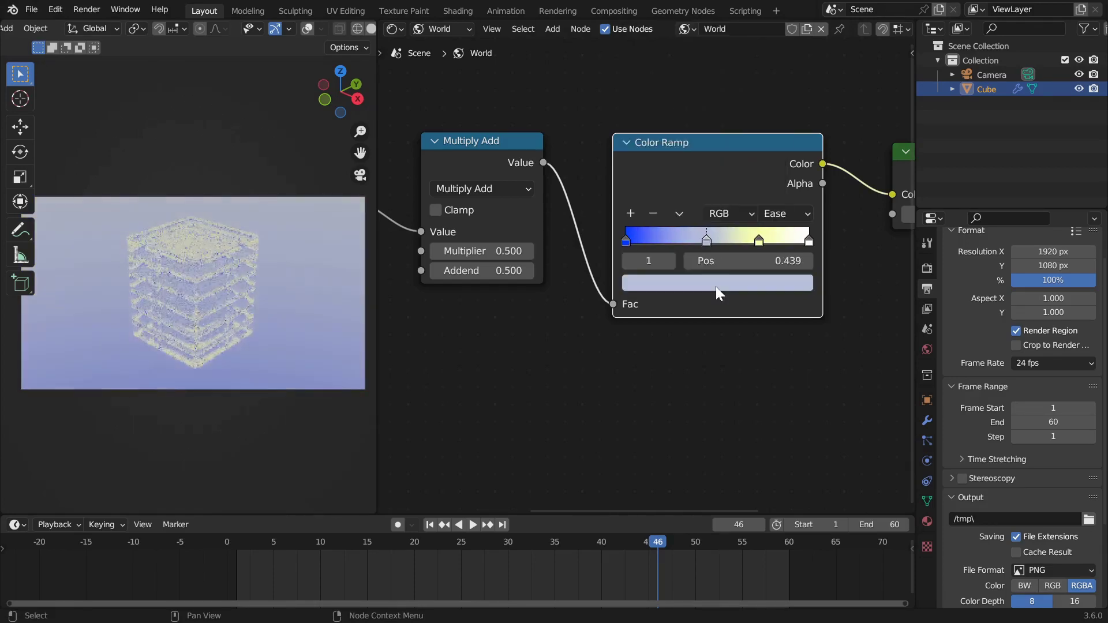
{"action": "left_click", "coordinate": [717, 286]}
{"action": "left_click", "coordinate": [667, 154]}
{"action": "left_click_drag", "start_coordinate": [667, 154], "coordinate": [688, 153]}
{"action": "left_click", "coordinate": [685, 236], "text": "ctrl"}
{"action": "left_click", "coordinate": [713, 283]}
{"action": "left_click", "coordinate": [771, 159]}
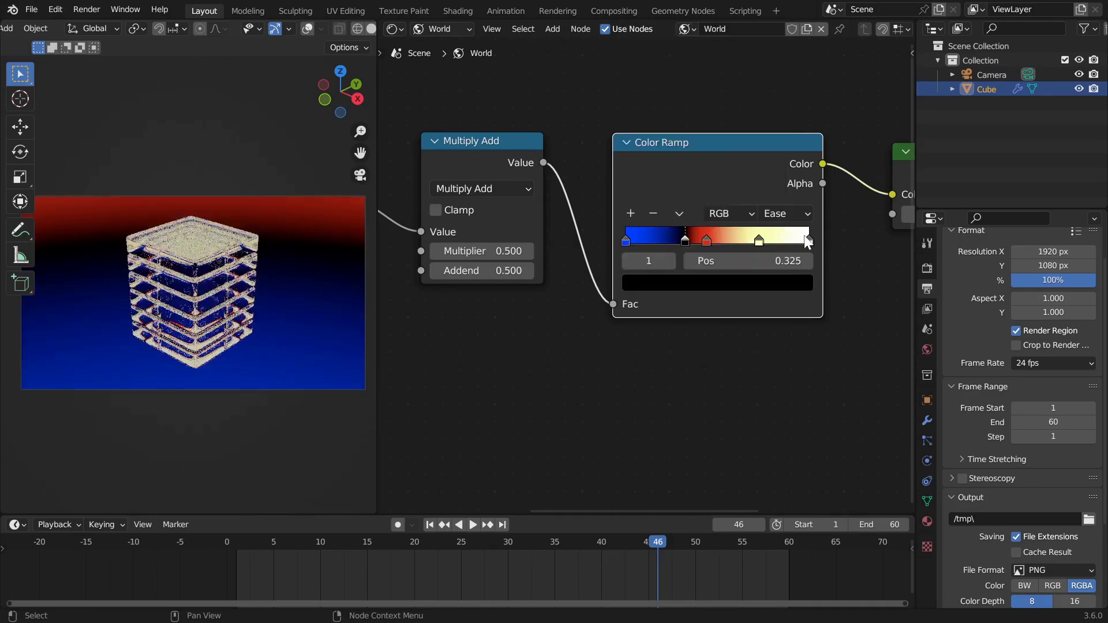
Step: Set the camera's focal length to 250 mm and move it back along its local Z axis to frame the stack
{"action": "scroll", "coordinate": [645, 276], "scroll_direction": "up", "scroll_amount": 4}
{"action": "left_click", "coordinate": [992, 74]}
{"action": "left_click", "coordinate": [928, 461]}
{"action": "key", "text": "g"}
{"action": "key", "text": "z"}
{"action": "key", "text": "z"}
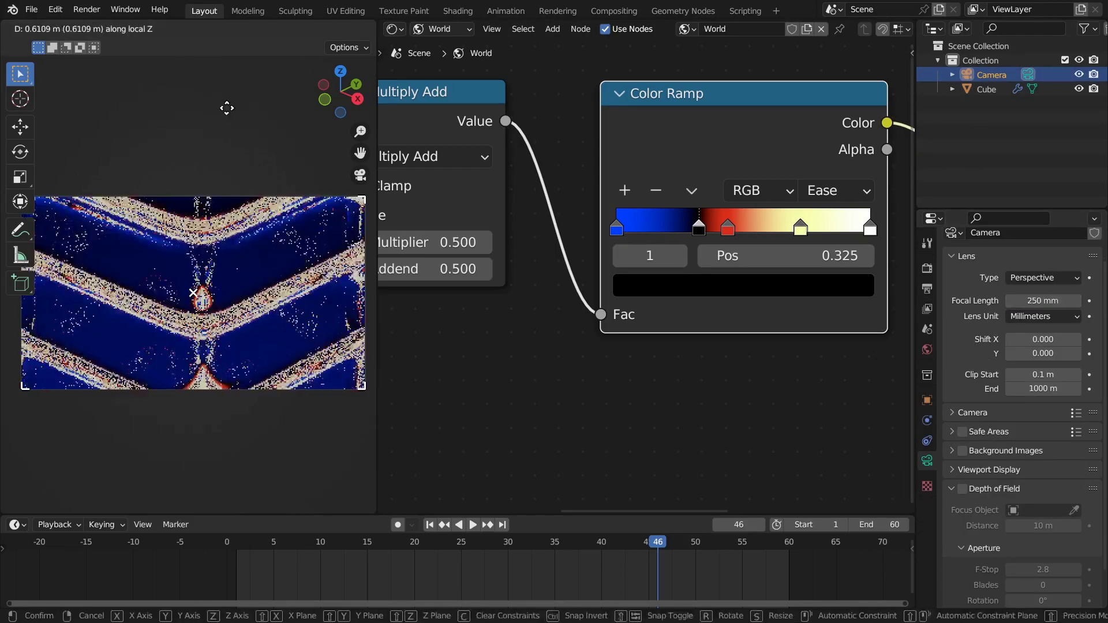
{"action": "left_click", "coordinate": [247, 254]}
Step: Make two adjacent black stops in the Color Ramp, the second at 0.340, and preview the animation
{"action": "mouse_move", "coordinate": [699, 228]}
{"action": "left_mouse_down"}
{"action": "mouse_move", "coordinate": [674, 226]}
{"action": "mouse_move", "coordinate": [752, 228]}
{"action": "mouse_move", "coordinate": [703, 228]}
{"action": "left_mouse_up"}
{"action": "left_click", "coordinate": [623, 191]}
{"action": "left_click", "coordinate": [743, 285]}
{"action": "left_click", "coordinate": [824, 485]}
{"action": "key", "text": "space"}
{"action": "key", "text": "space"}
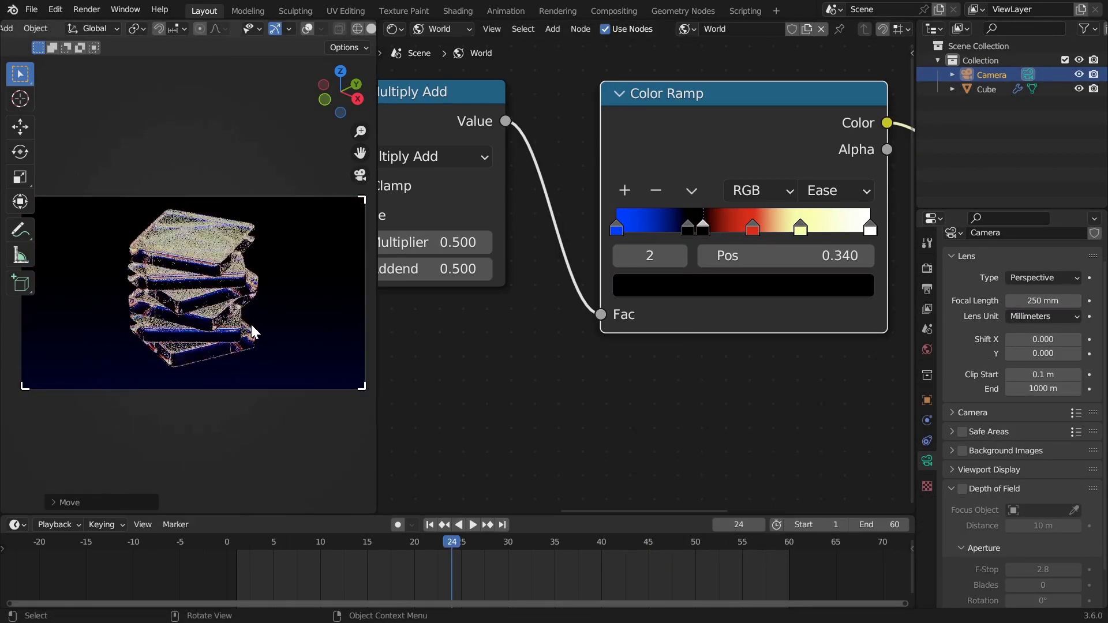
Step: Move the Color Ramp's yellow stop closer to red and the white stop to 0.782, and preview the animation
{"action": "scroll", "coordinate": [251, 325], "scroll_direction": "up", "scroll_amount": 4}
{"action": "key", "text": "space"}
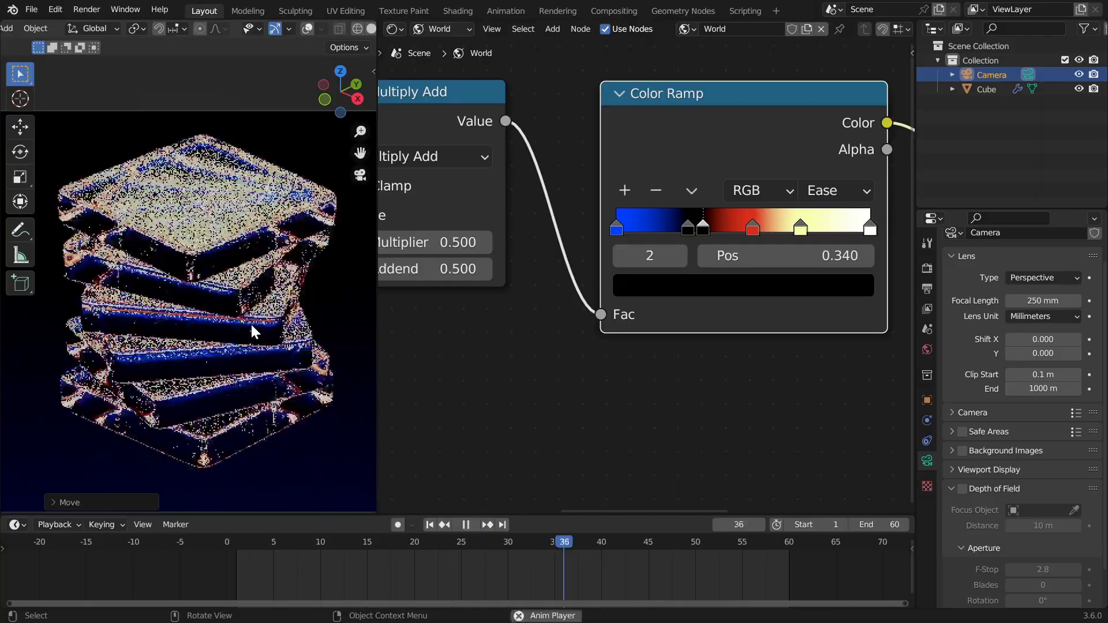
{"action": "key", "text": "space"}
{"action": "middle_click_drag", "start_coordinate": [808, 243], "coordinate": [704, 229]}
{"action": "left_click_drag", "start_coordinate": [765, 214], "coordinate": [670, 215]}
{"action": "mouse_move", "coordinate": [722, 214]}
{"action": "left_mouse_down"}
{"action": "mouse_move", "coordinate": [683, 216]}
{"action": "mouse_move", "coordinate": [712, 215]}
{"action": "left_mouse_up"}
{"action": "key", "text": "space"}
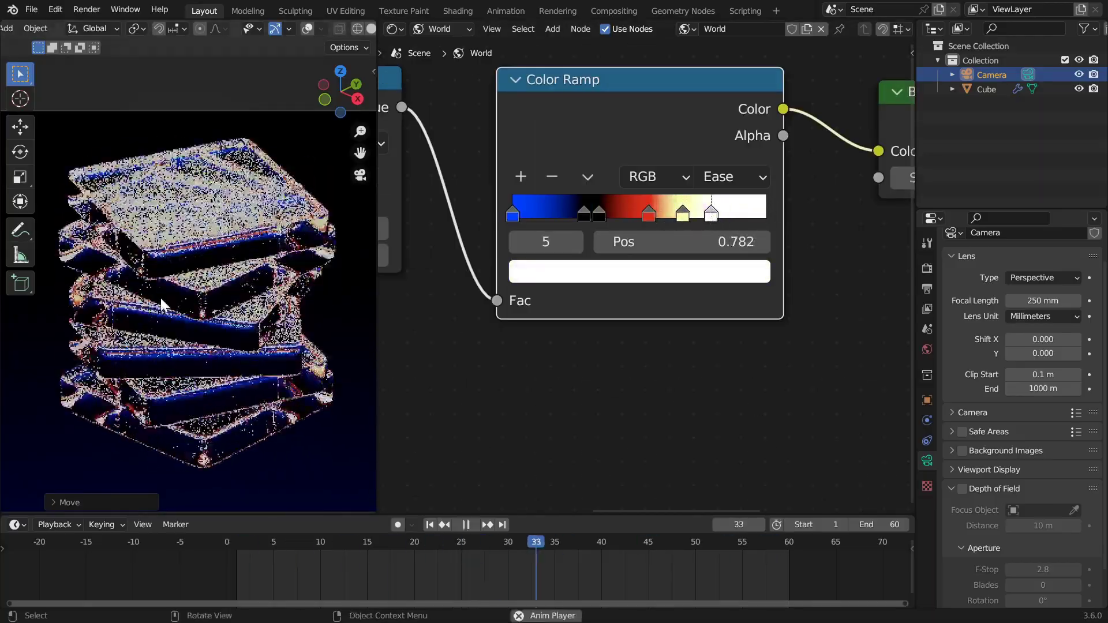
{"action": "key", "text": "space"}
Step: Enable viewport denoising with the OptiX denoiser
{"action": "left_click", "coordinate": [927, 268]}
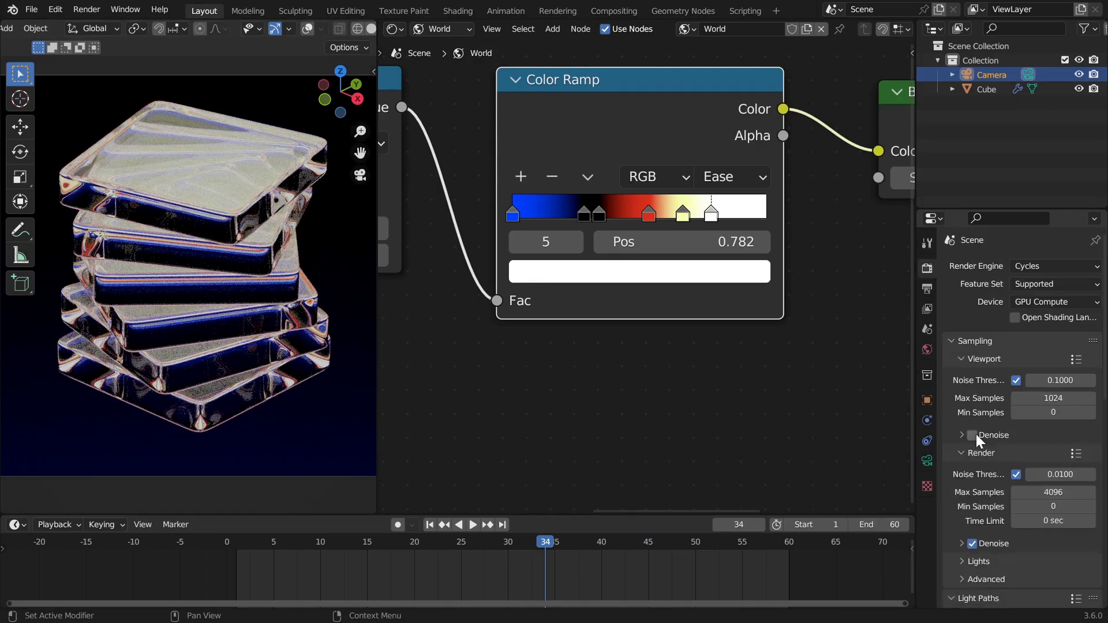
{"action": "left_click", "coordinate": [976, 434]}
{"action": "left_click", "coordinate": [1041, 456]}
{"action": "left_click", "coordinate": [1030, 488]}
{"action": "middle_click_drag", "start_coordinate": [480, 341], "coordinate": [492, 385]}
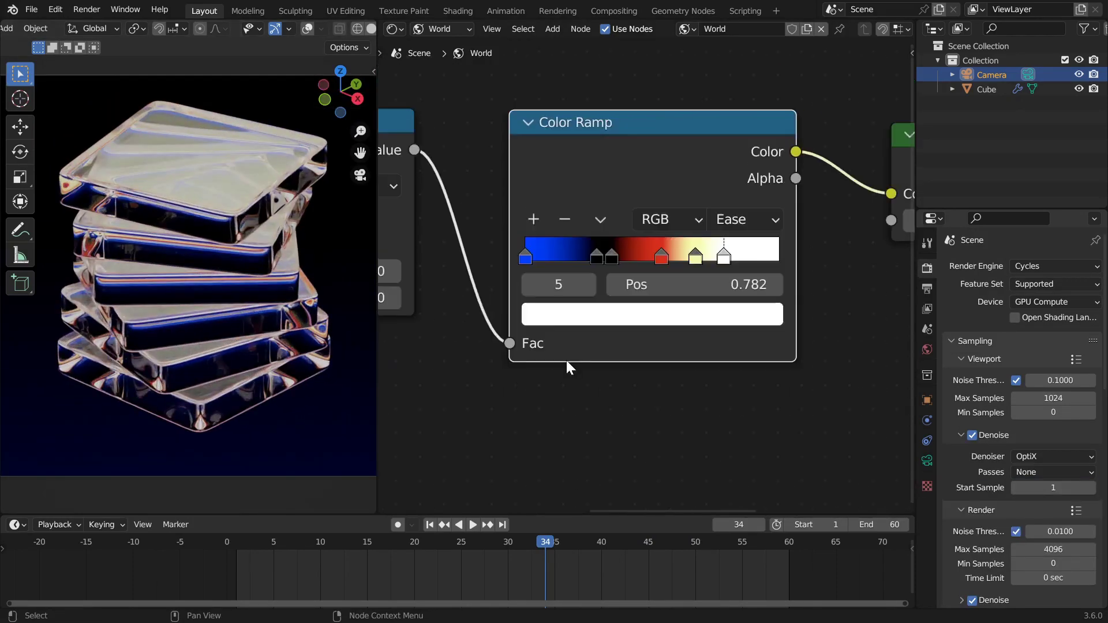
Step: Play the animation in a maximized viewport to examine the twisting glass slabs, and return to the normal layout
{"action": "key", "text": "ctrl+space"}
{"action": "key", "text": "space"}
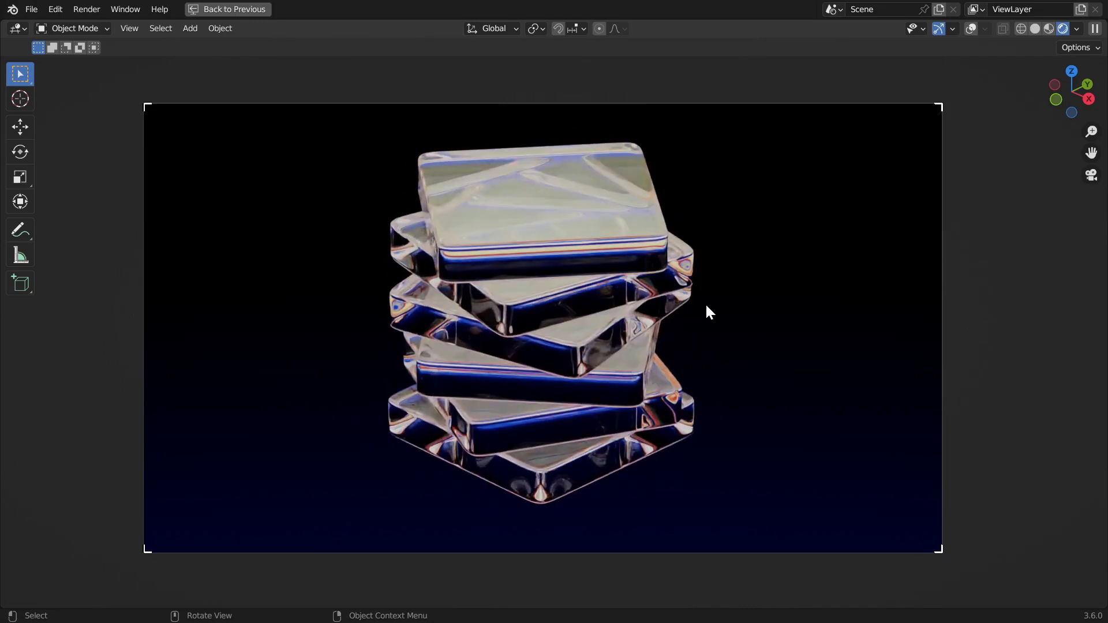
{"action": "key", "text": "space"}
{"action": "key", "text": "ctrl+space"}
{"action": "key", "text": "space"}
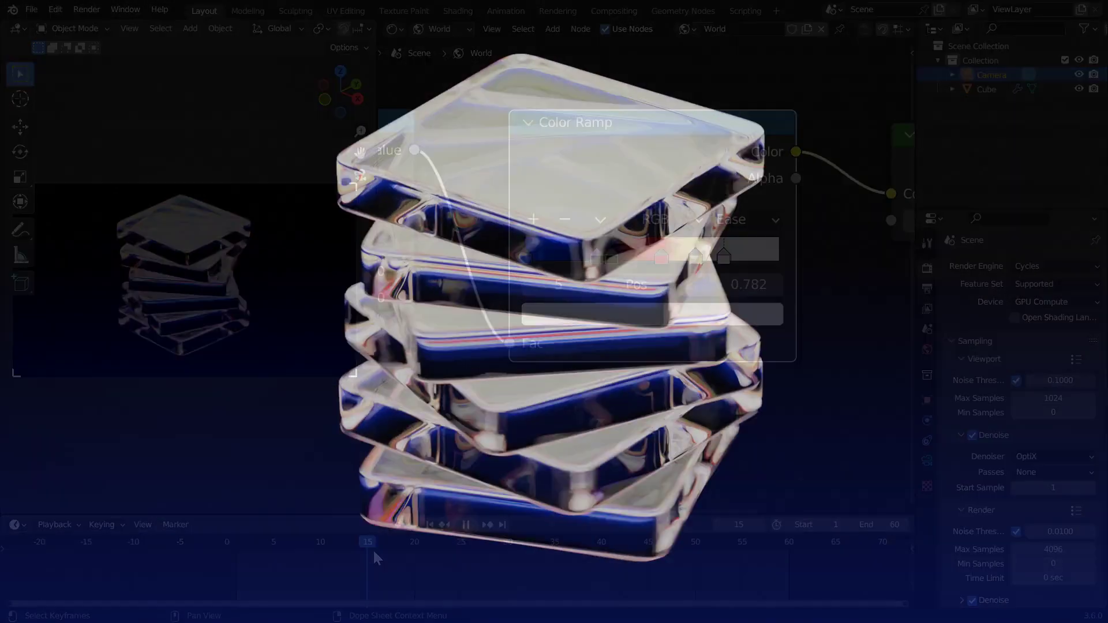